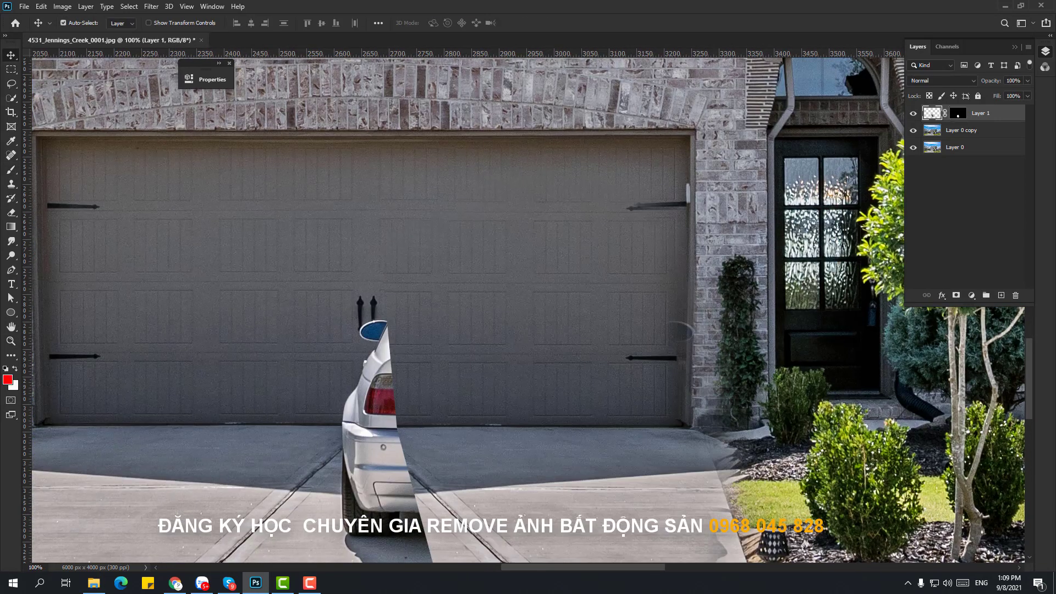
# - Paint Layer 1's mask along the garage door edge and compare with the patch hidden
pyautogui.press('z')
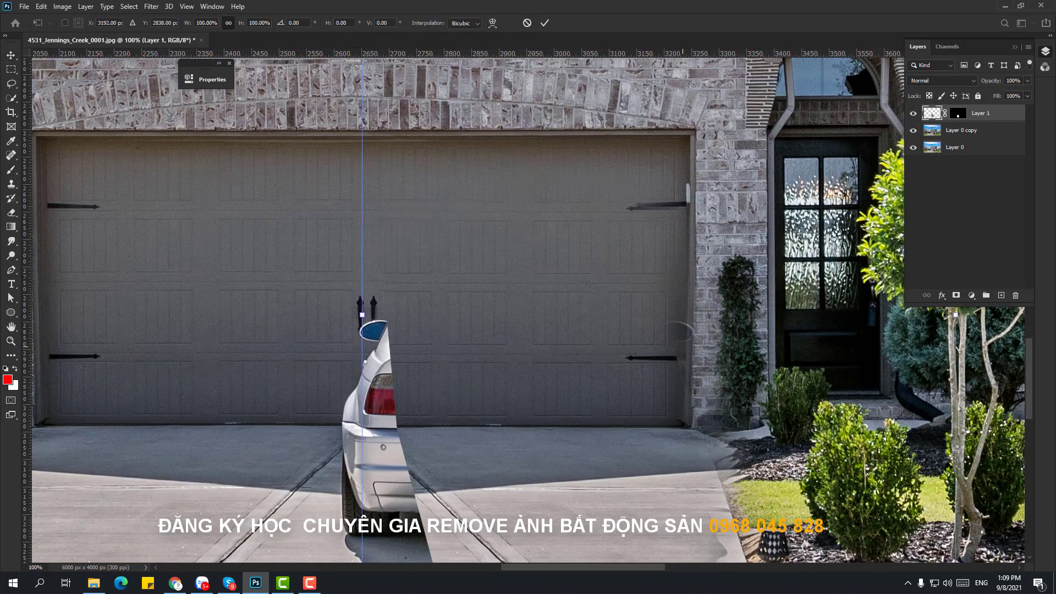
pyautogui.hotkey('ctrl', '-')
pyautogui.hotkey('ctrl', '-')
pyautogui.hotkey('ctrl', '-')
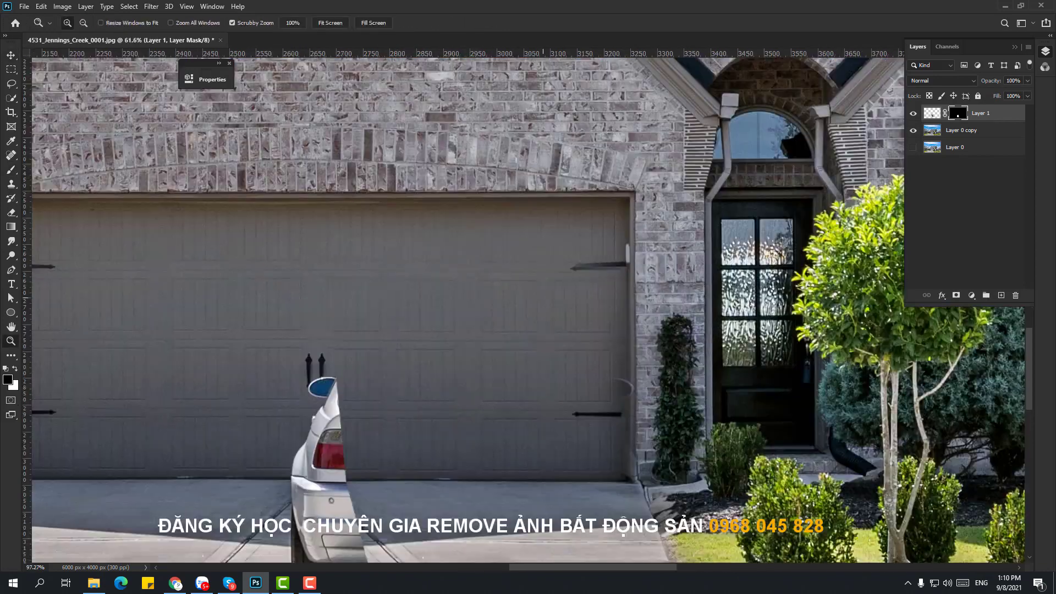
pyautogui.press('b')
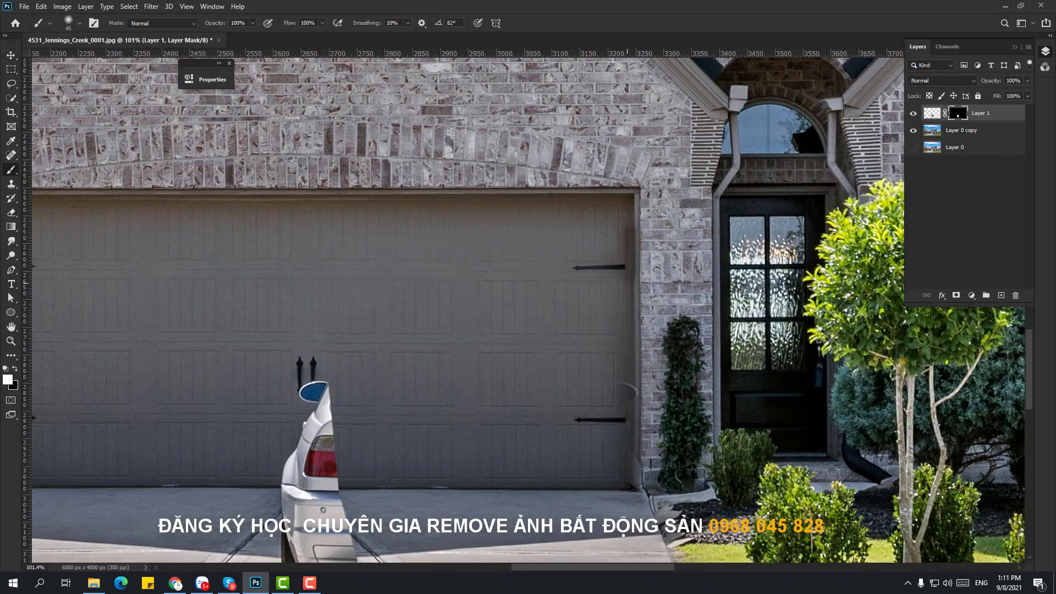
pyautogui.moveTo(628, 284); pyautogui.dragTo(626, 325)
pyautogui.click(913, 113)
pyautogui.click(914, 113)
# - Undo the mask strokes and zoom in on the garage's right edge
pyautogui.hotkey('ctrl', 'z')
pyautogui.hotkey('ctrl', 'z')
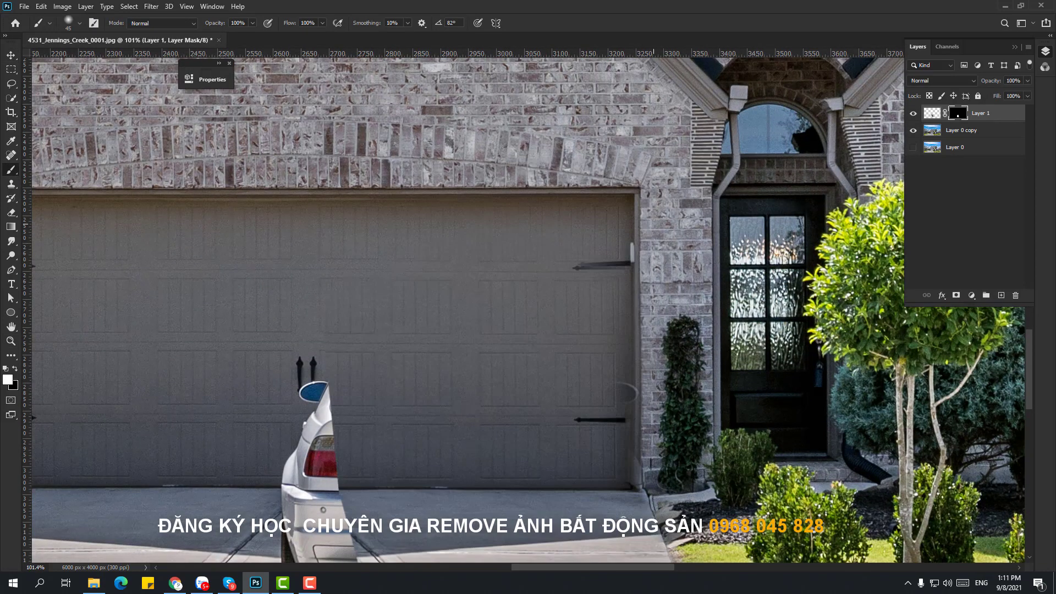
pyautogui.press('z')
pyautogui.click(605, 347)
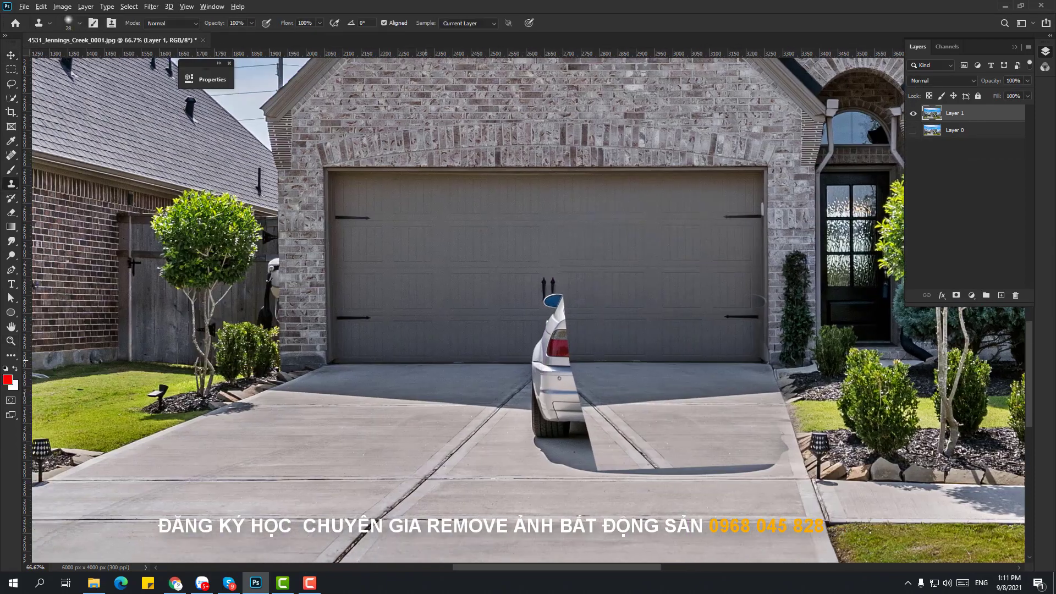
# - Enlarge the clone brush to 78 and bring the left yard into view
pyautogui.rightClick(520, 360)
pyautogui.press('Return')
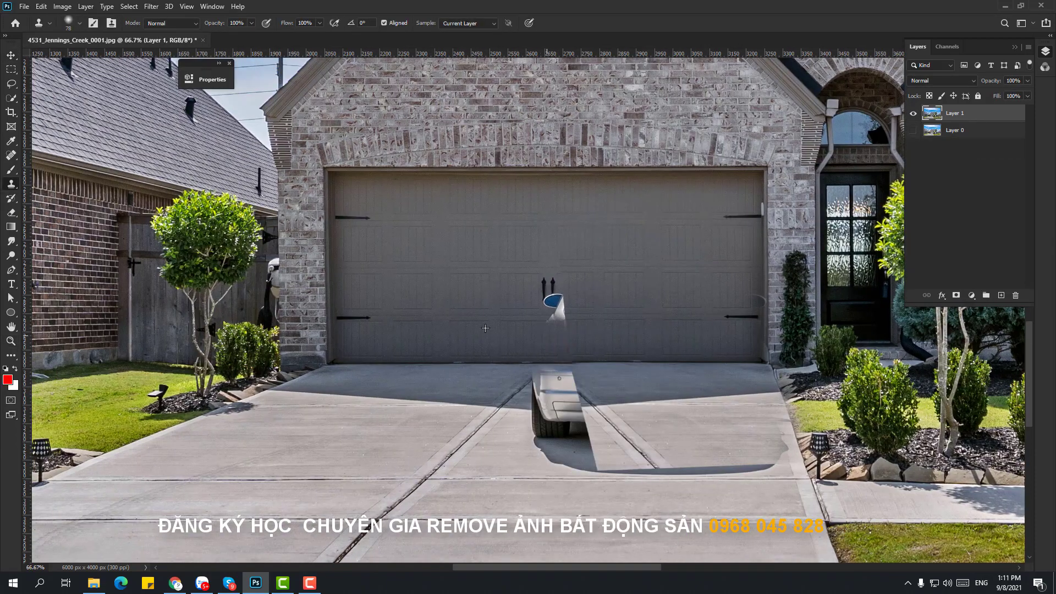
pyautogui.moveTo(549, 300); pyautogui.dragTo(696, 212)
pyautogui.press('p')
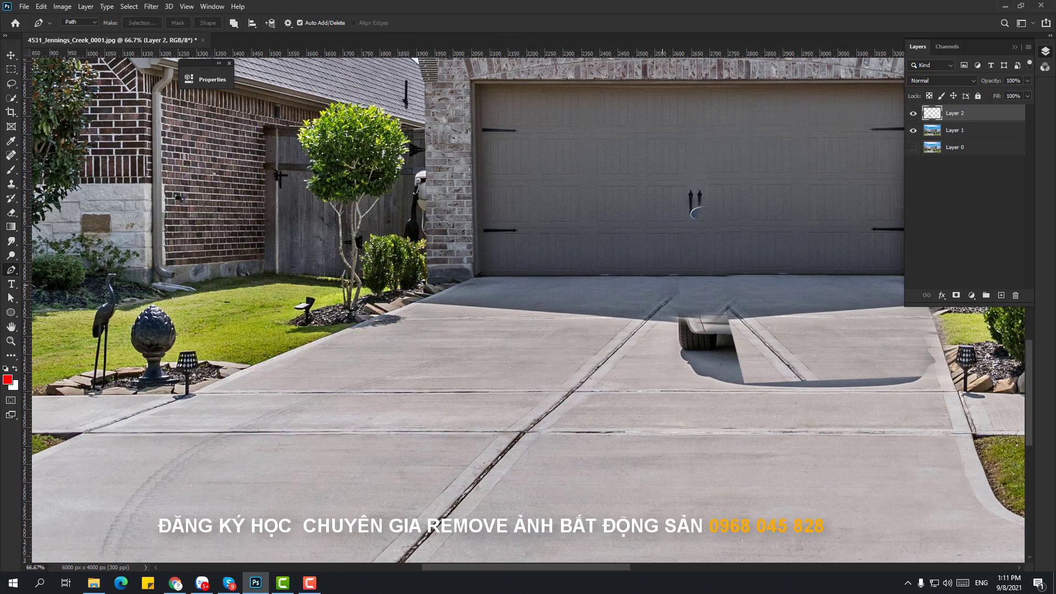
# - Flip the driveway patch horizontally, then skew and slide it over the car
pyautogui.hotkey('ctrl', 't')
pyautogui.rightClick(561, 274)
pyautogui.click(589, 496)
pyautogui.moveTo(421, 330); pyautogui.dragTo(877, 327)
pyautogui.moveTo(877, 326); pyautogui.dragTo(581, 377)
pyautogui.keyDown('alt'); pyautogui.click(581, 377); pyautogui.keyUp('alt')
pyautogui.moveTo(560, 337); pyautogui.dragTo(764, 339)
pyautogui.moveTo(680, 408); pyautogui.dragTo(588, 408)
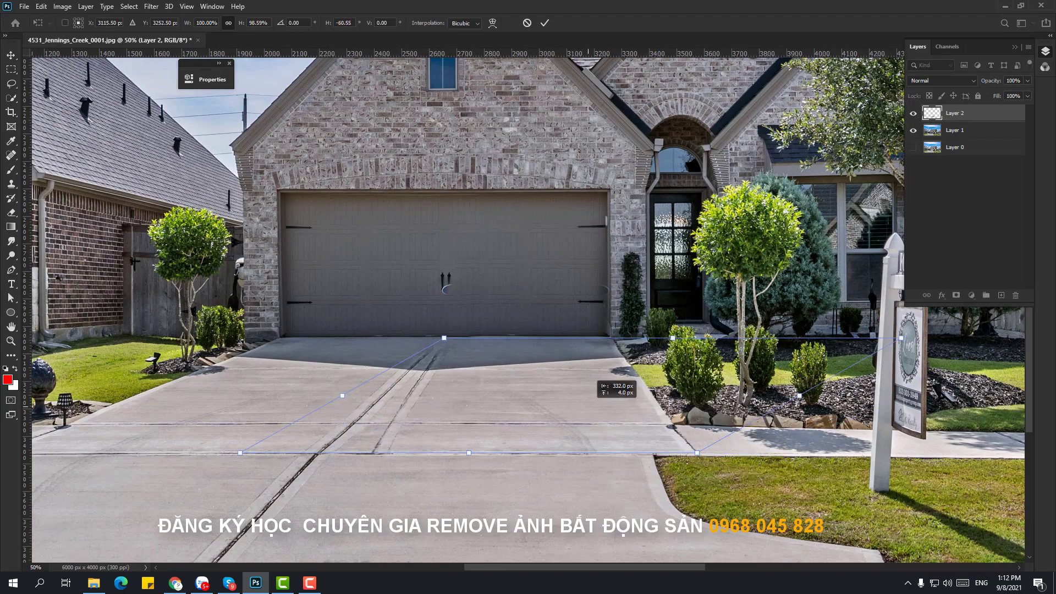
pyautogui.press('Return')
# - Erase the dark spot on the driveway patch, then bring up Save As with the full photo shown
pyautogui.press('z')
pyautogui.click(475, 358)
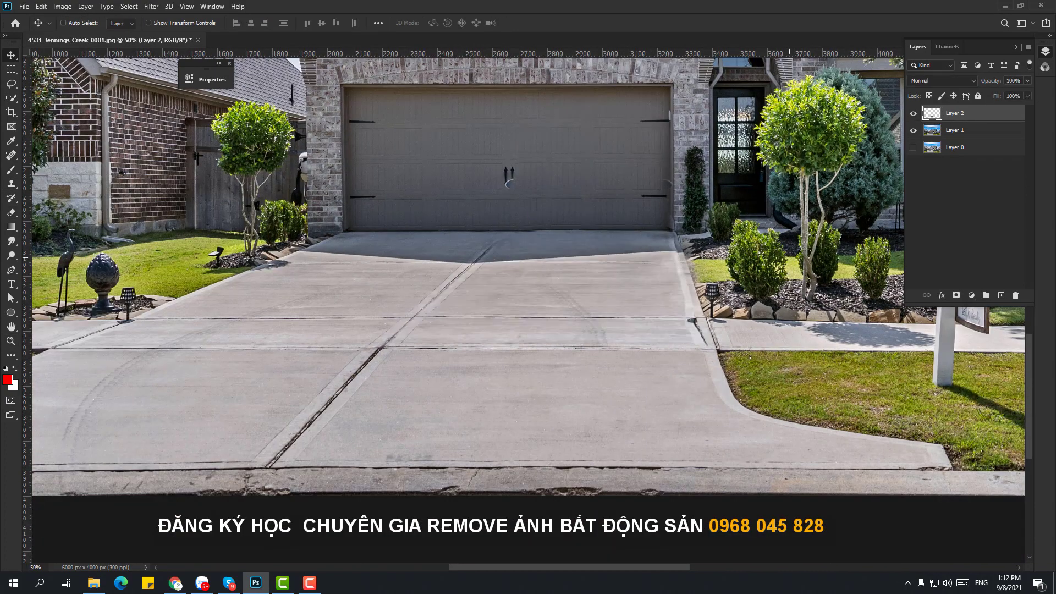
pyautogui.press('e')
pyautogui.click(693, 322)
pyautogui.rightClick(682, 311)
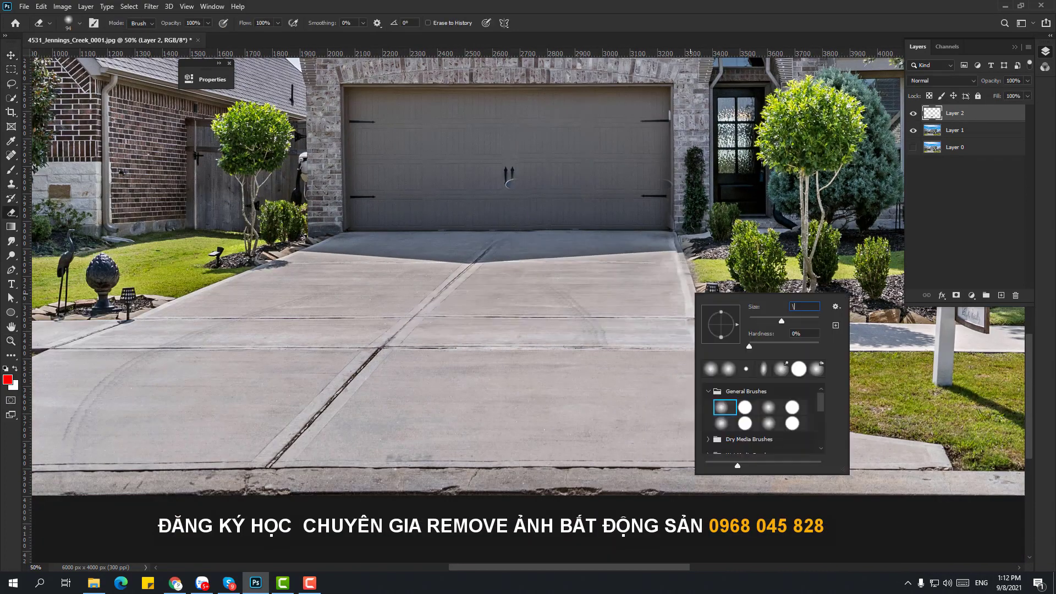
pyautogui.press('Return')
pyautogui.press('Return')
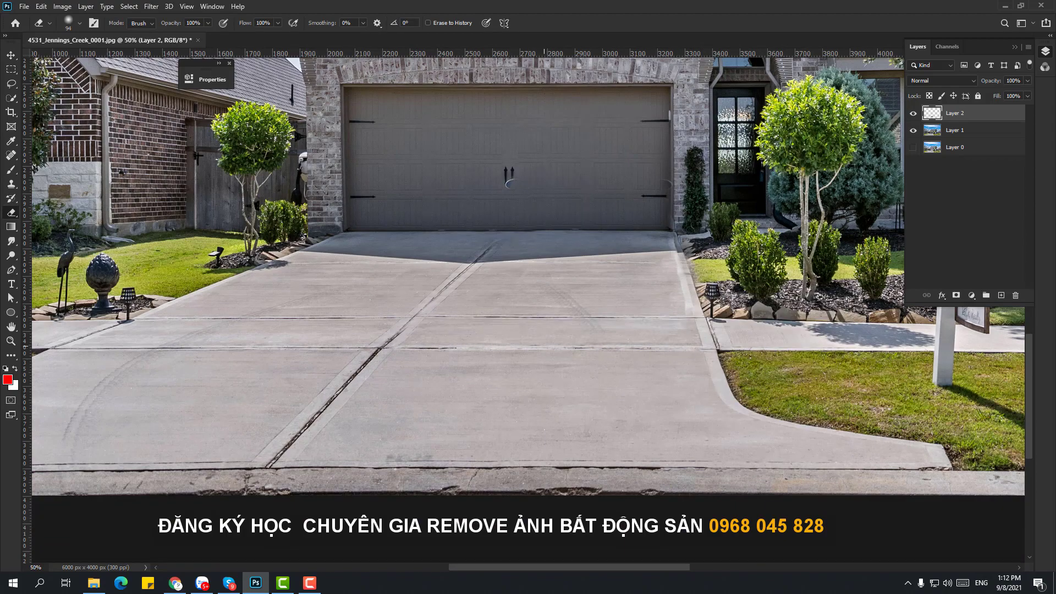
pyautogui.hotkey('ctrl', '0')
pyautogui.hotkey('ctrl', 'shift', 's')
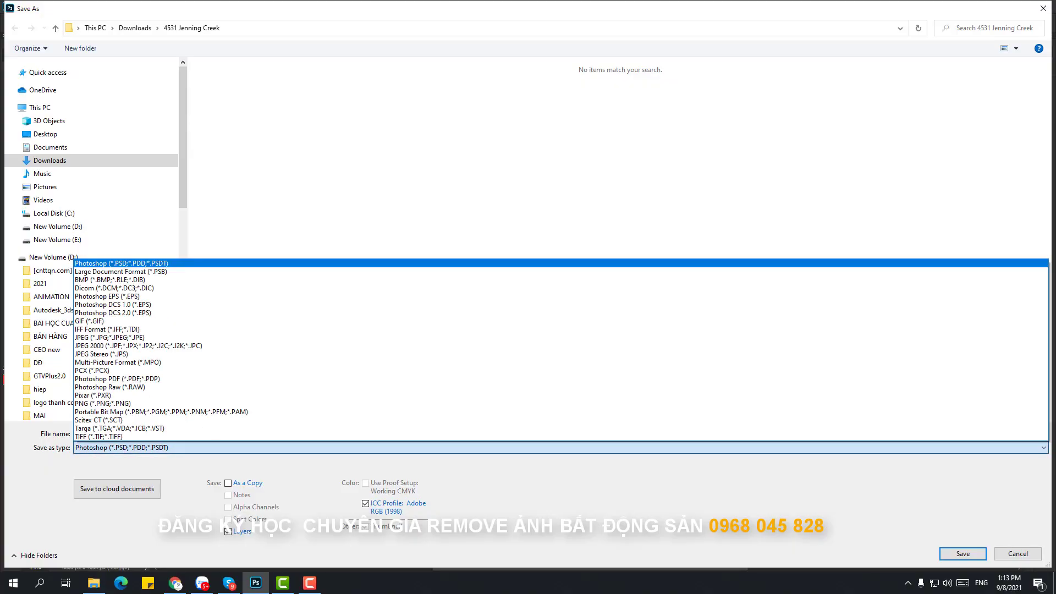
# - Save as JPEG over the existing file, then zoom into the door handles with Clone Stamp
pyautogui.press('j')
pyautogui.press('Return')
pyautogui.press('Return')
pyautogui.press('y')
pyautogui.press('Return')
pyautogui.press('z')
pyautogui.moveTo(462, 343)
pyautogui.mouseDown()
pyautogui.moveTo(605, 341)
pyautogui.moveTo(572, 330)
pyautogui.mouseUp()
pyautogui.press('s')
pyautogui.rightClick(575, 303)
pyautogui.press('Return')
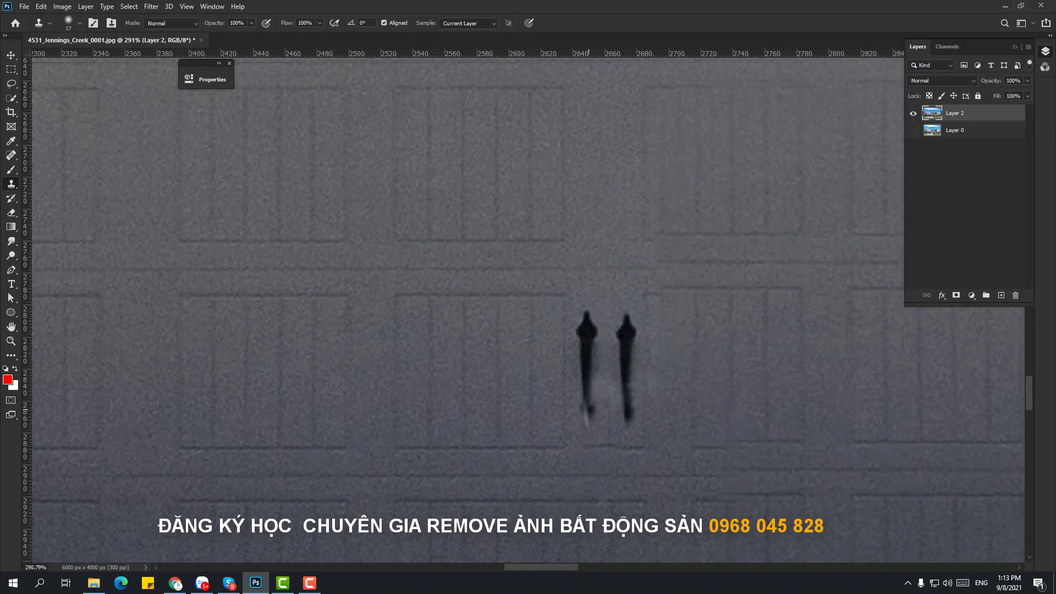
# - Zoom around the garage door to inspect it, then zoom out to the whole house
pyautogui.scroll(2, 695, 547)
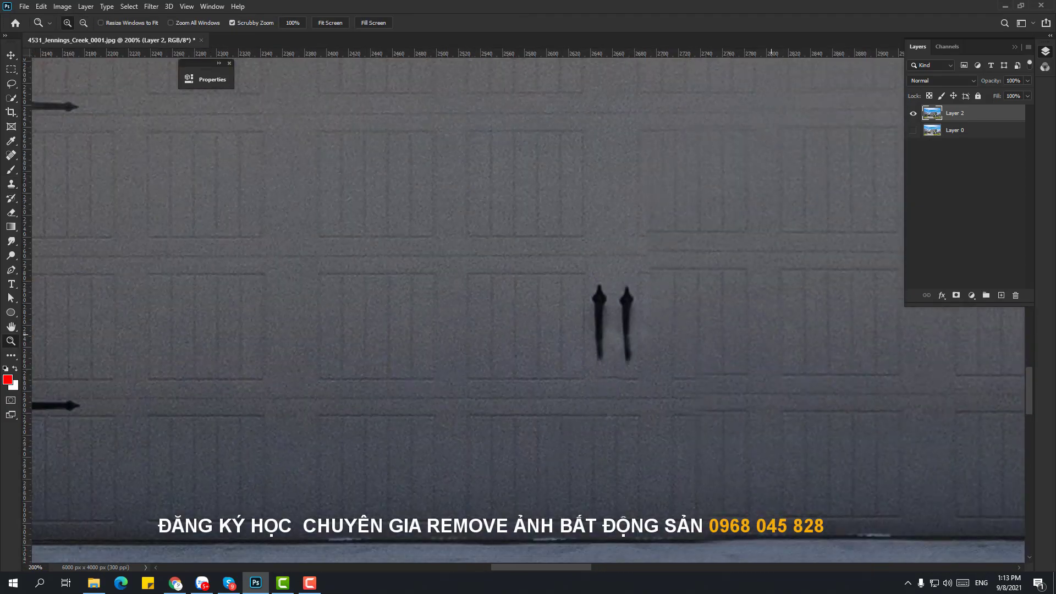
pyautogui.hotkey('ctrl', '0')
pyautogui.scroll(5, 698, 307)
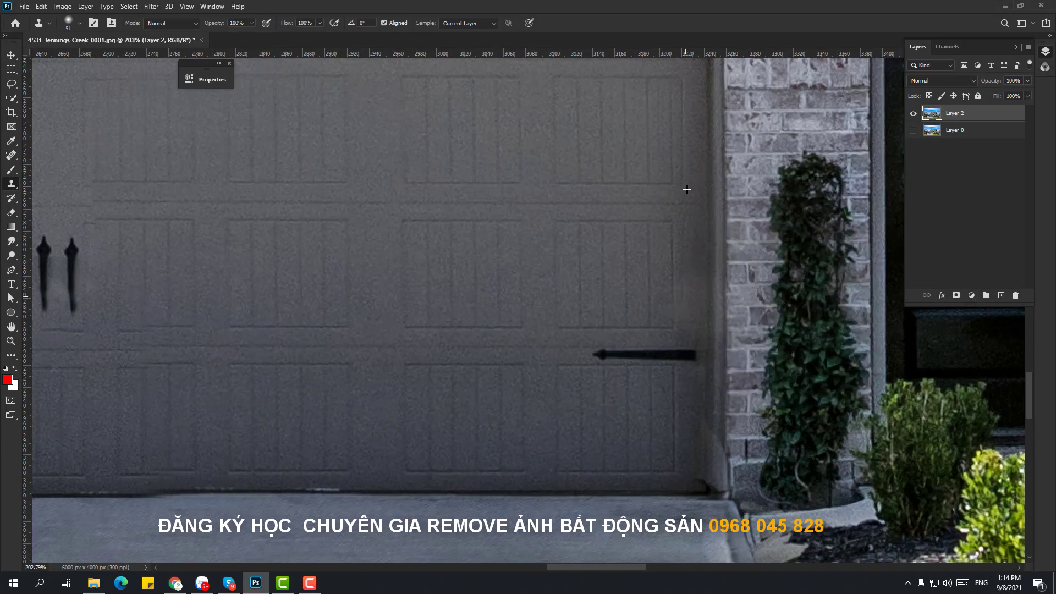
pyautogui.press('z')
pyautogui.scroll(-6, 687, 189)
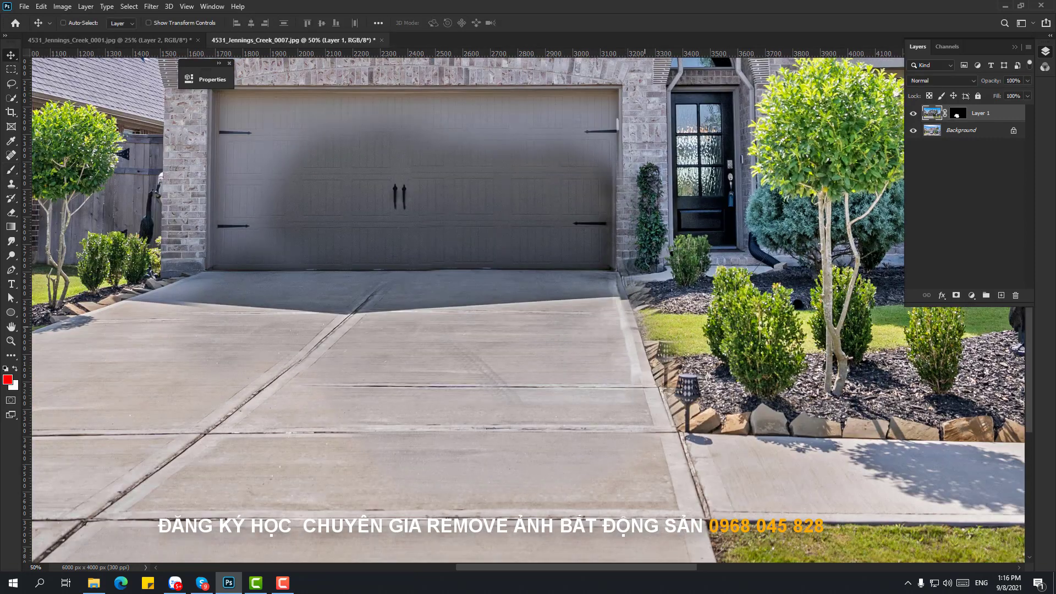
# - Paint the patch's mask to clean up the blurred shadow edge on the driveway
pyautogui.rightClick(657, 287)
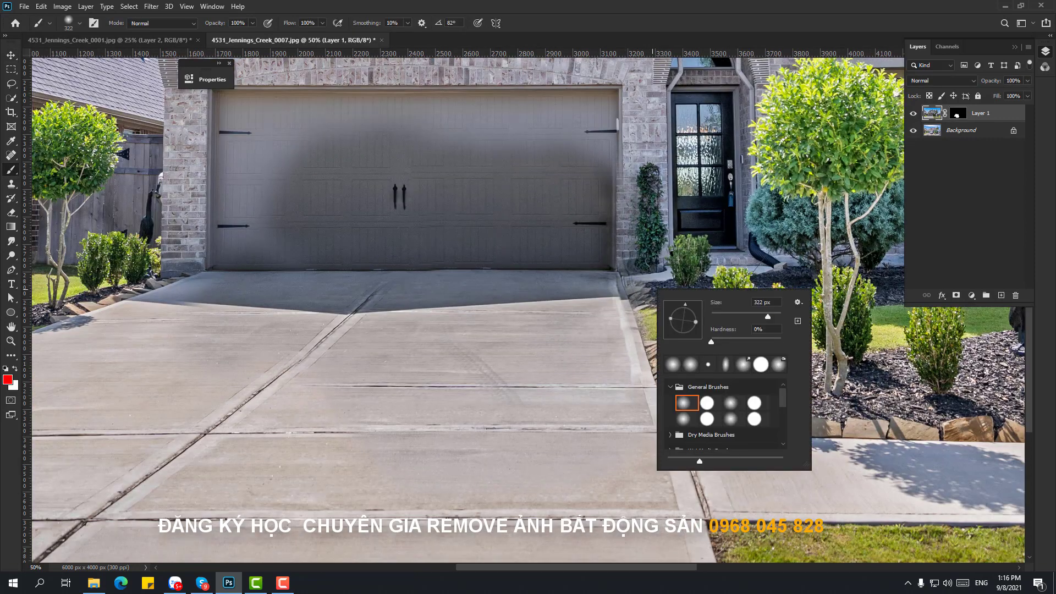
pyautogui.press('Escape')
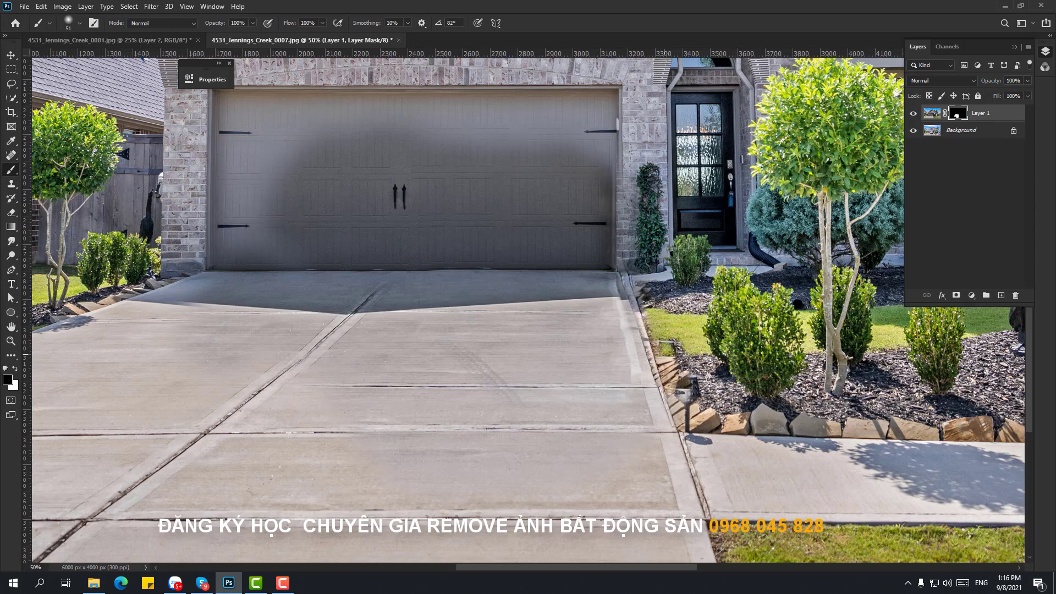
pyautogui.rightClick(719, 273)
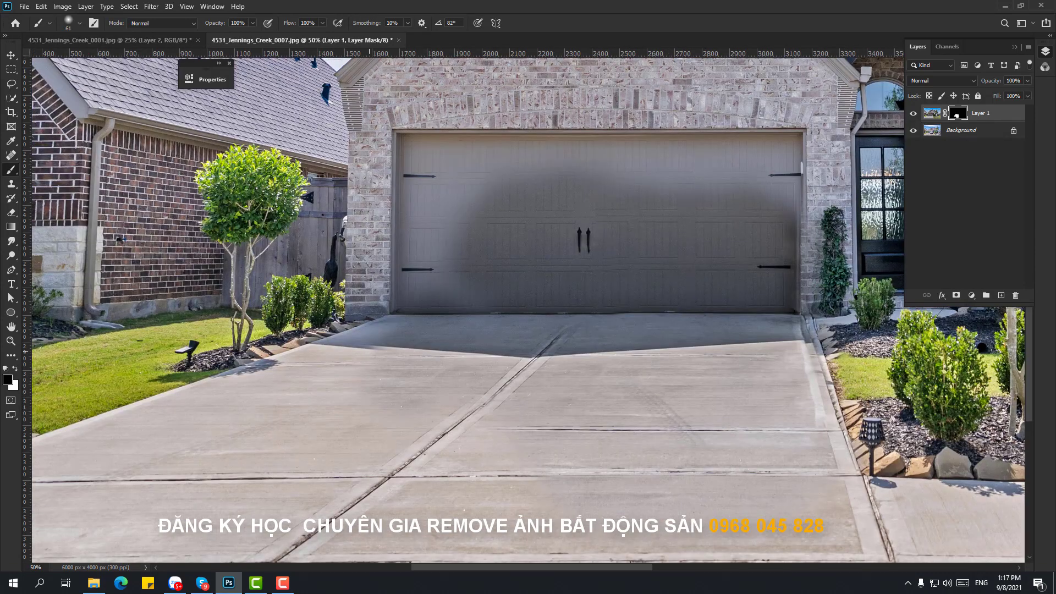
pyautogui.moveTo(575, 355); pyautogui.dragTo(382, 354)
# - Outline an area from the door's bottom-left and extend the driveway shadow near the bushes
pyautogui.scroll(2, 308, 330)
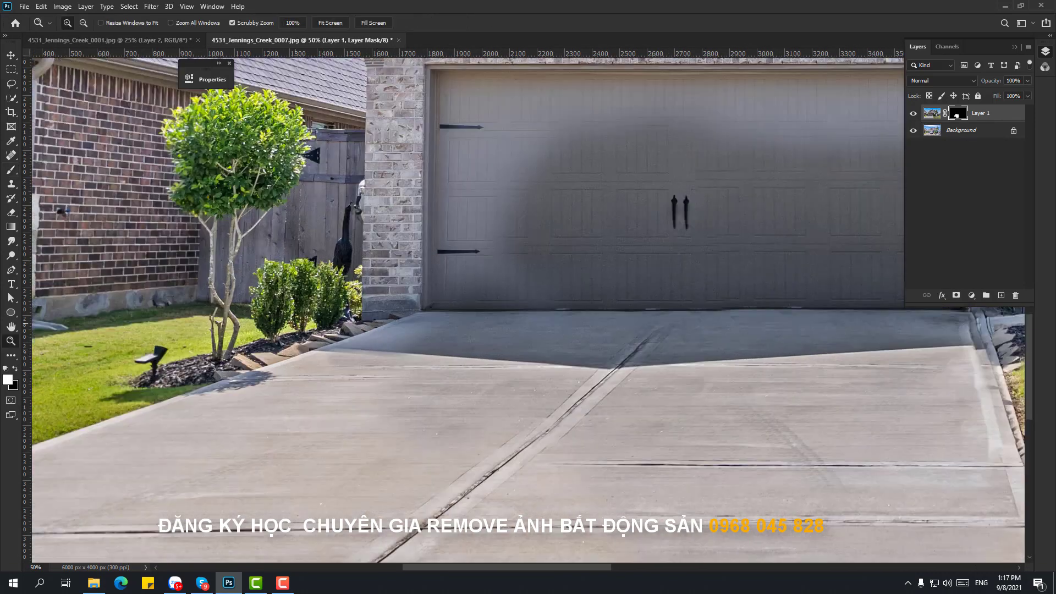
pyautogui.press('p')
pyautogui.click(480, 306)
pyautogui.press('b')
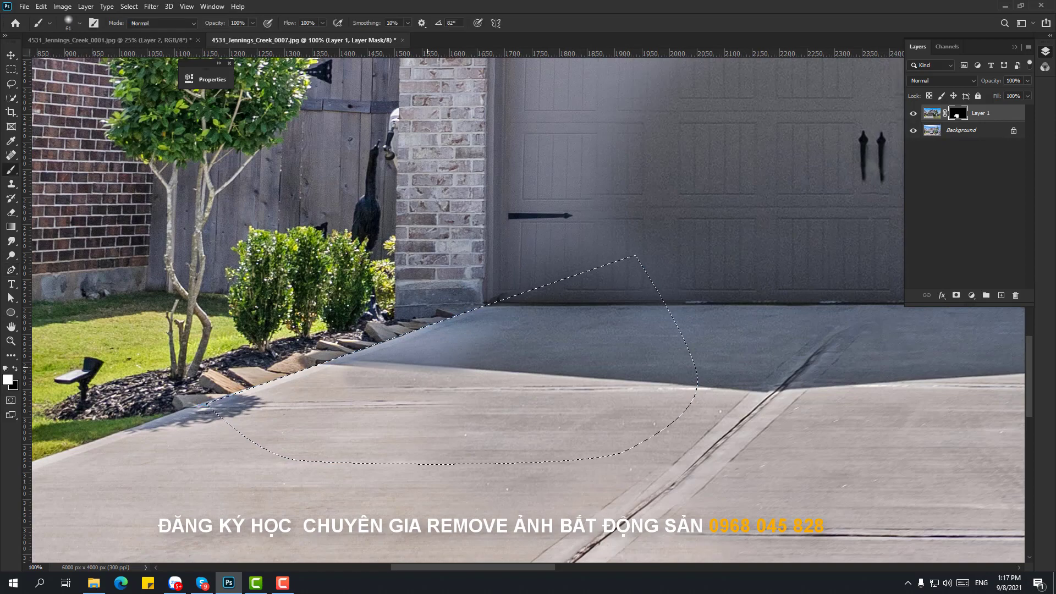
pyautogui.moveTo(484, 319); pyautogui.dragTo(231, 407)
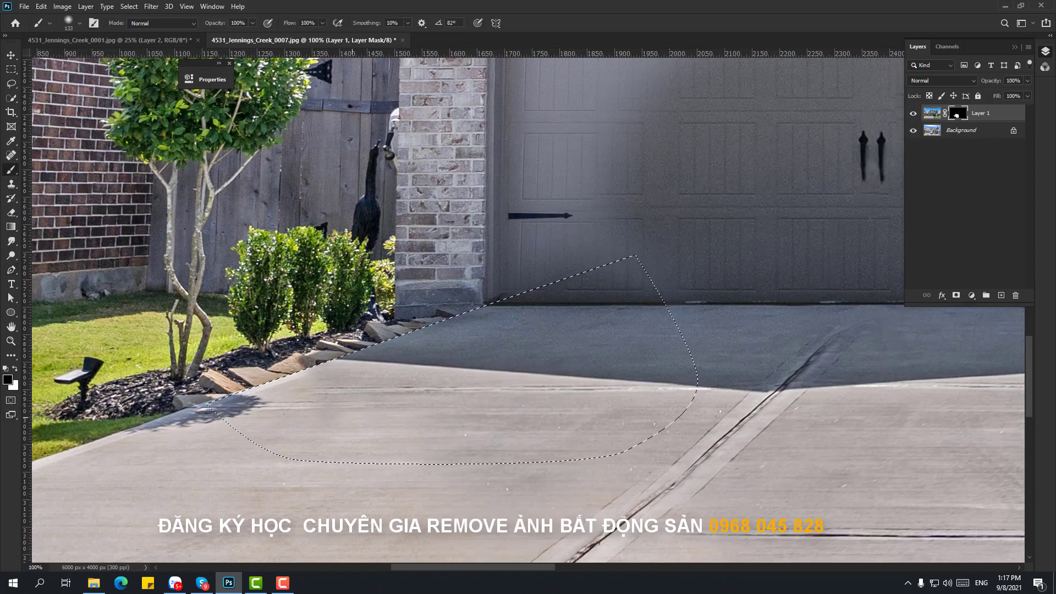
pyautogui.hotkey('ctrl', 'd')
# - Duplicate the original photo layer and move the copy above the patch layers
pyautogui.scroll(-4, 598, 297)
pyautogui.scroll(2, 454, 305)
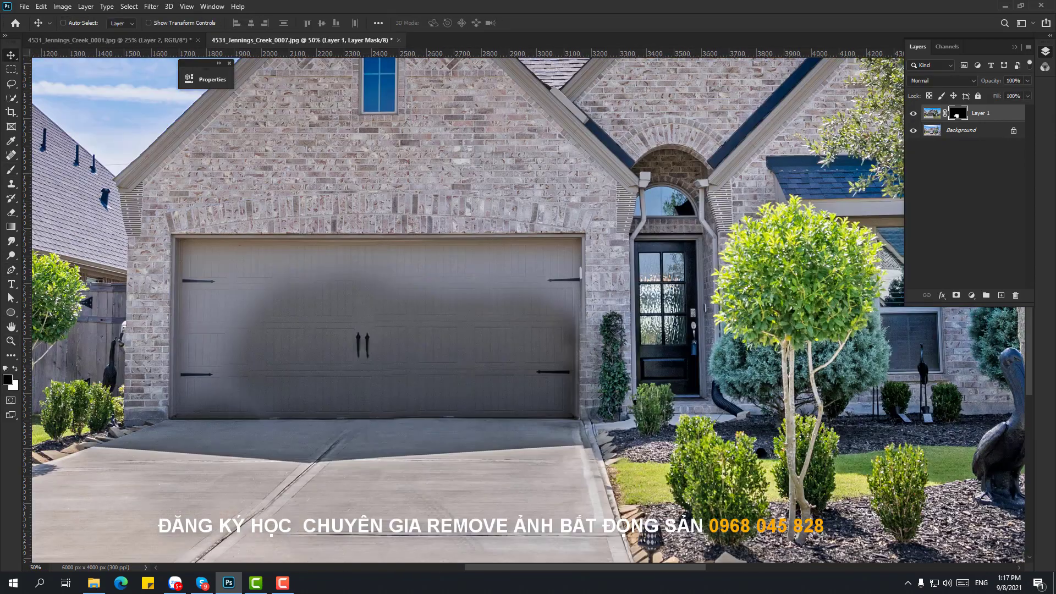
pyautogui.hotkey('alt', '[')
pyautogui.hotkey('ctrl', 'j')
pyautogui.hotkey('ctrl', 'shift', ']')
pyautogui.press('p')
pyautogui.scroll(1, 270, 286)
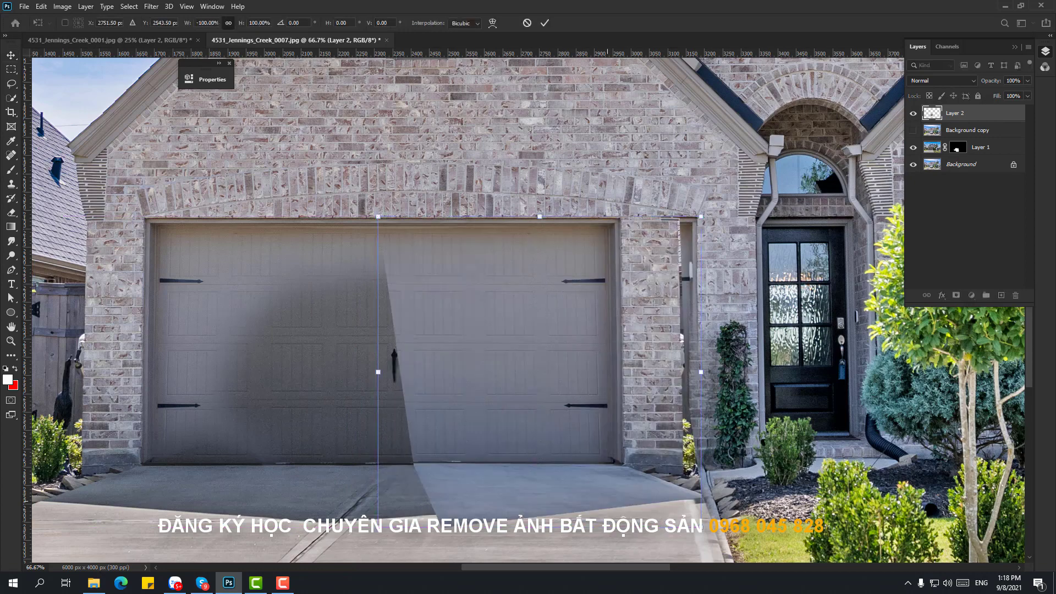
# - Set the door patch to 50% opacity and paint Layer 1's mask over the garage door with a 202 brush
pyautogui.press('5')
pyautogui.press('5')
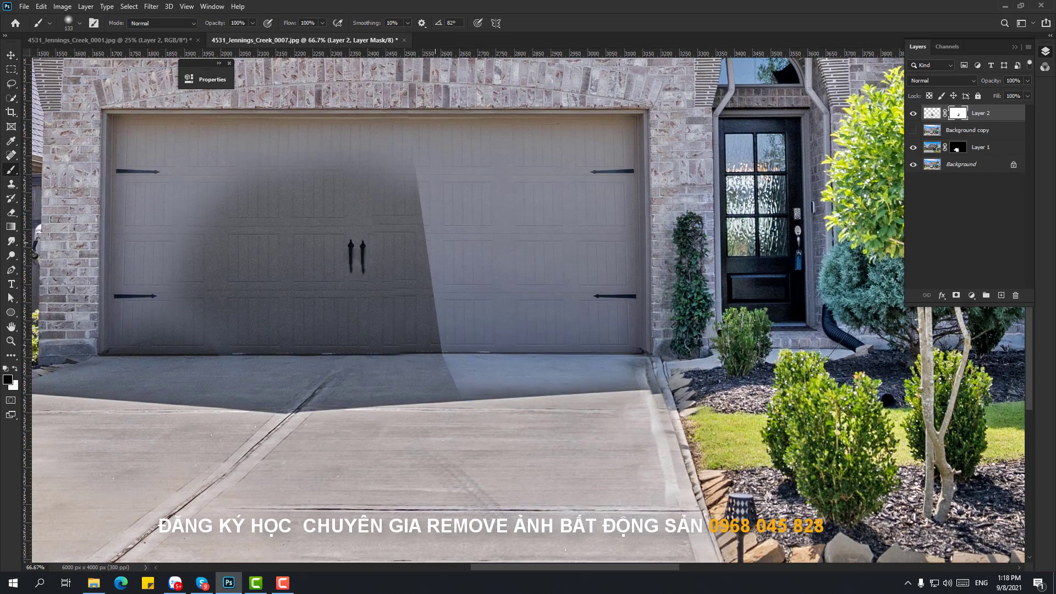
pyautogui.press(']')
pyautogui.click(981, 147)
pyautogui.rightClick(270, 215)
pyautogui.moveTo(385, 231)
pyautogui.mouseDown()
pyautogui.moveTo(342, 330)
pyautogui.moveTo(418, 341)
pyautogui.mouseUp()
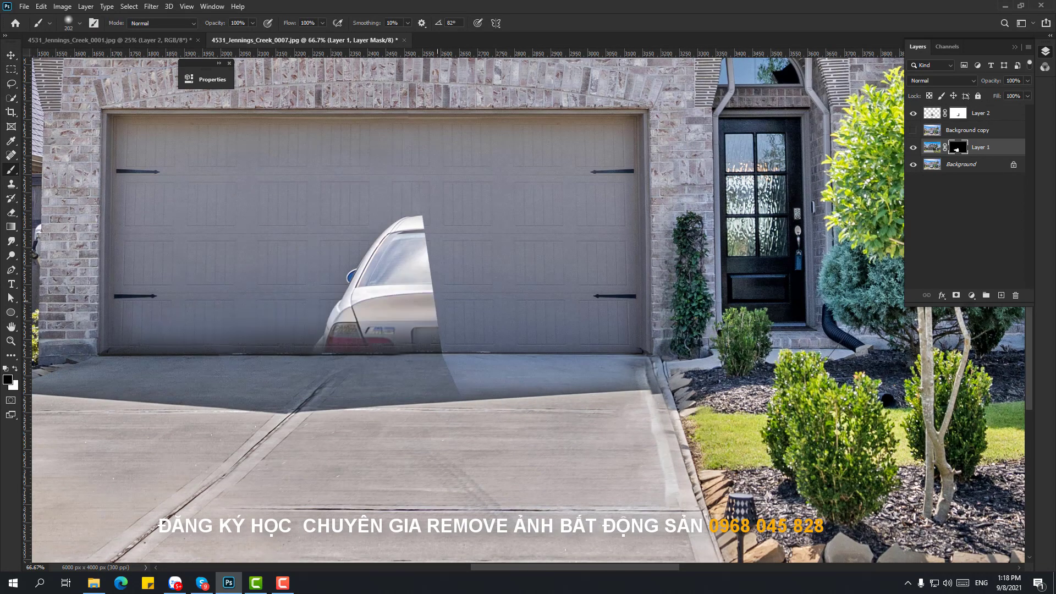
# - Nudge Layer 1's driveway content upward and zoom in on the garage
pyautogui.press('v')
pyautogui.keyDown('ctrl'); pyautogui.click(484, 308); pyautogui.keyUp('ctrl')
pyautogui.moveTo(496, 434); pyautogui.dragTo(495, 434)
pyautogui.keyDown('ctrl'); pyautogui.click(554, 267); pyautogui.keyUp('ctrl')
pyautogui.hotkey('ctrl', '0')
pyautogui.hotkey('ctrl', '+')
pyautogui.hotkey('ctrl', '+')
pyautogui.hotkey('ctrl', '+')
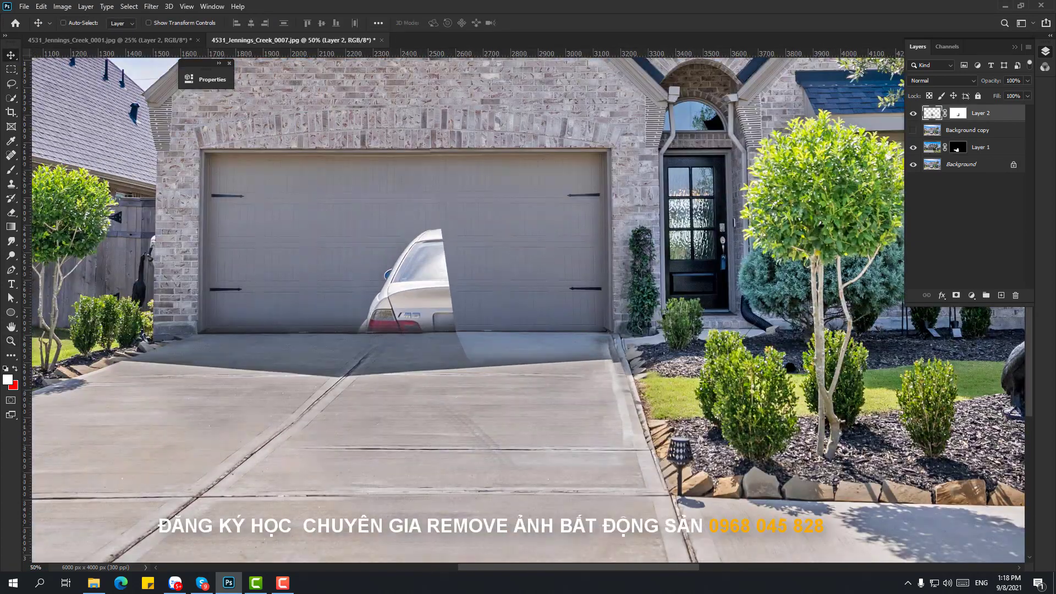
# - Reset colours to black and white, try merging the patch layers, then undo the merge
pyautogui.hotkey('ctrl', '\\')
pyautogui.press('e')
pyautogui.press('b')
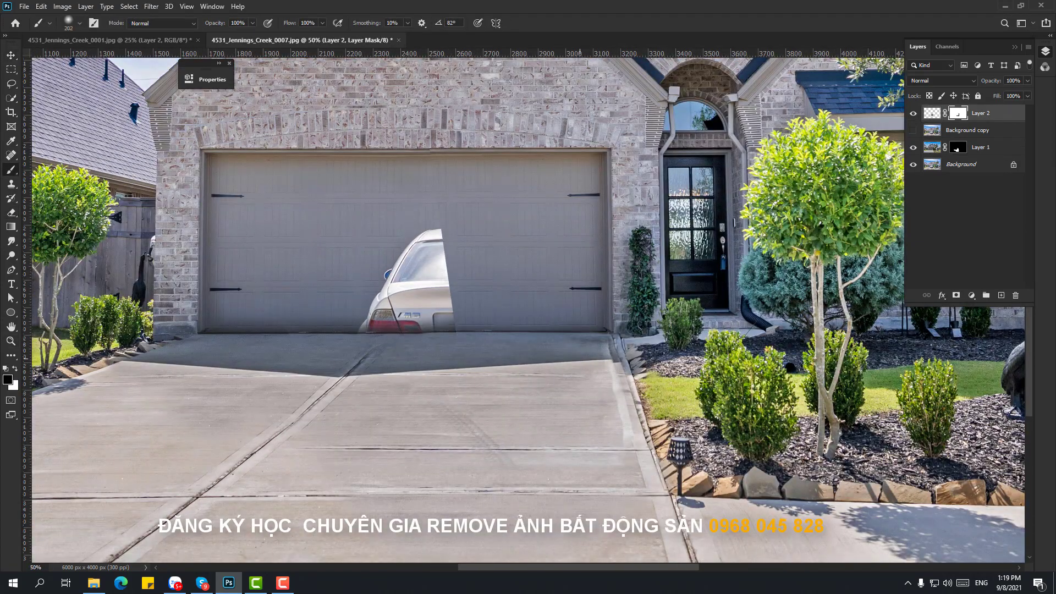
pyautogui.hotkey('ctrl', 'shift', 'e')
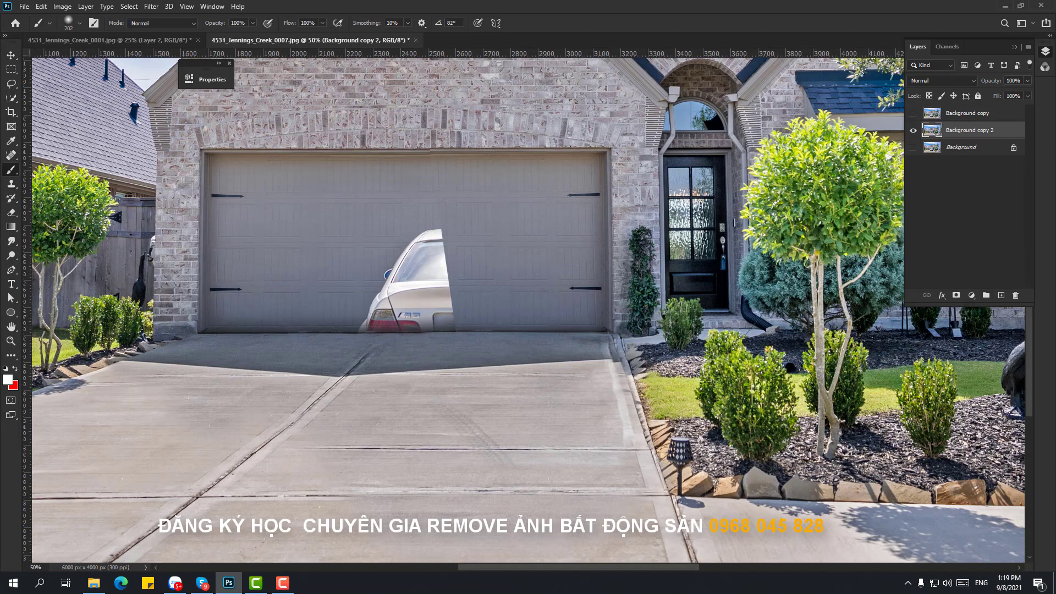
pyautogui.hotkey('ctrl', 'z')
pyautogui.hotkey('ctrl', '+')
pyautogui.hotkey('ctrl', '+')
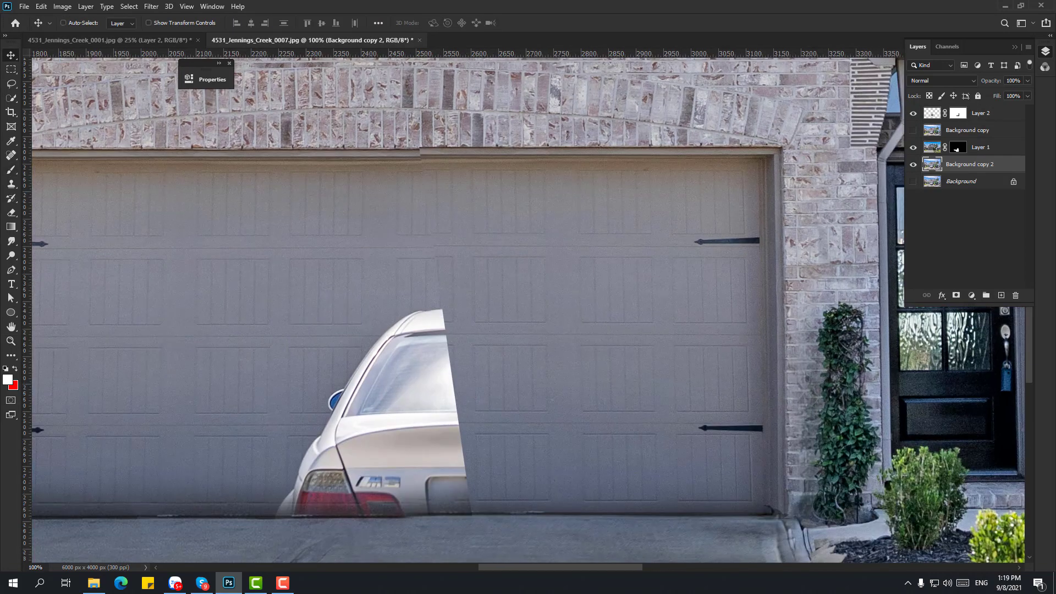
# - Transform Layer 2, adjusting its corner to align with the garage door
pyautogui.hotkey('alt', ']')
pyautogui.hotkey('alt', ']')
pyautogui.hotkey('ctrl', 't')
pyautogui.press('Return')
pyautogui.moveTo(420, 146); pyautogui.dragTo(447, 167)
pyautogui.press('z')
pyautogui.doubleClick(407, 137)
pyautogui.hotkey('ctrl', 't')
pyautogui.press('Return')
pyautogui.hotkey('ctrl', '-')
pyautogui.hotkey('ctrl', '-')
pyautogui.hotkey('ctrl', '-')
pyautogui.hotkey('ctrl', '-')
# - Merge the visible layers and slide the door patch over the car
pyautogui.press('v')
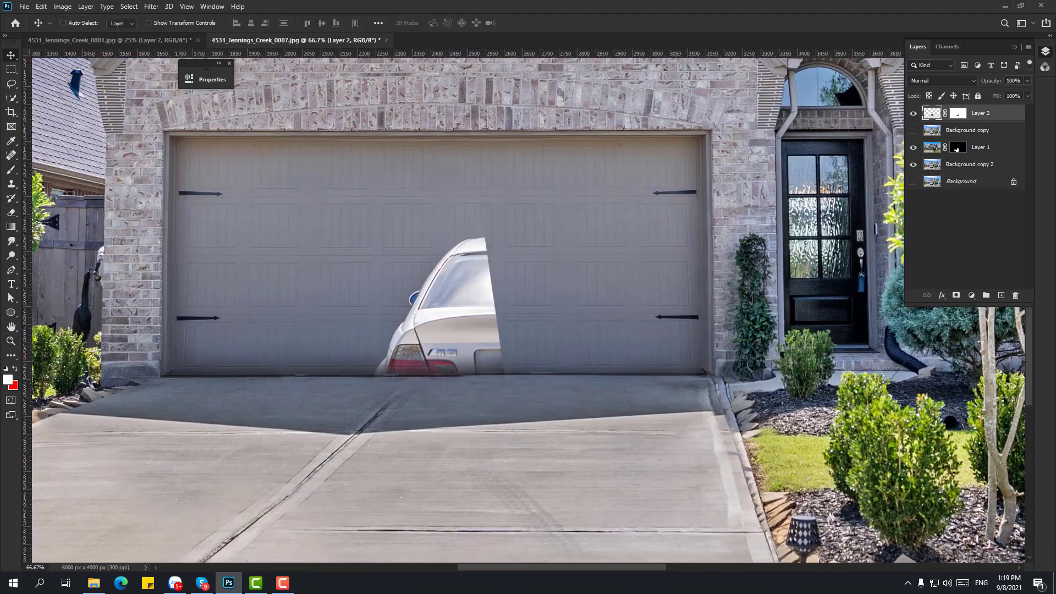
pyautogui.hotkey('ctrl', '-')
pyautogui.hotkey('ctrl', 'shift', 'e')
pyautogui.hotkey('ctrl', '+')
pyautogui.press('m')
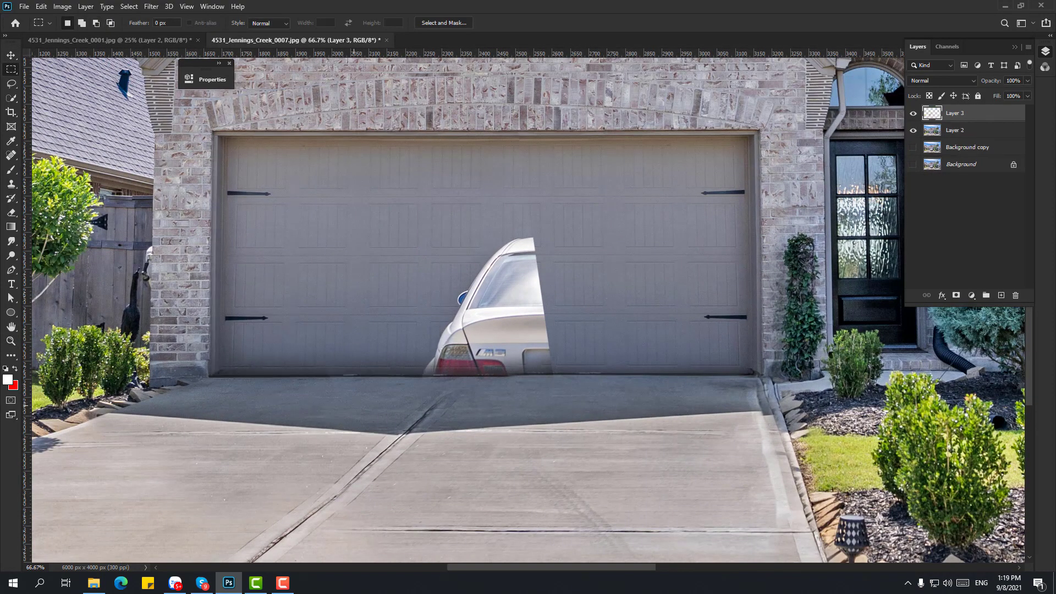
pyautogui.press('v')
pyautogui.moveTo(604, 292); pyautogui.dragTo(657, 278)
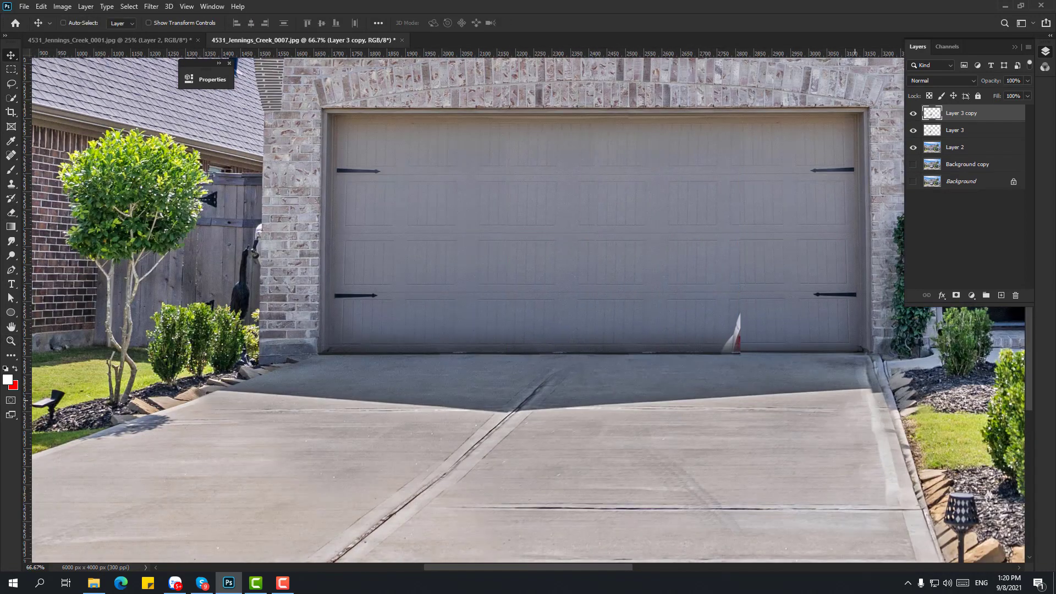
# - Merge the door patch layers and copy a marquee door strip to a new layer
pyautogui.press('e')
pyautogui.hotkey('ctrl', 'shift', 'e')
pyautogui.press('z')
pyautogui.hotkey('ctrl', '+')
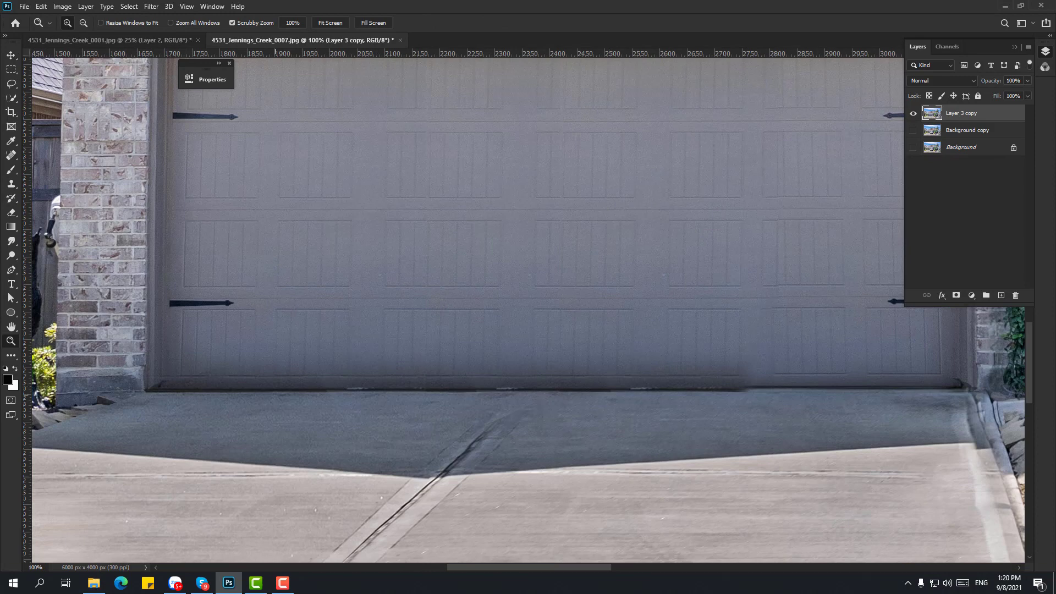
pyautogui.press('m')
pyautogui.hotkey('ctrl', 'j')
pyautogui.moveTo(550, 352); pyautogui.dragTo(863, 352)
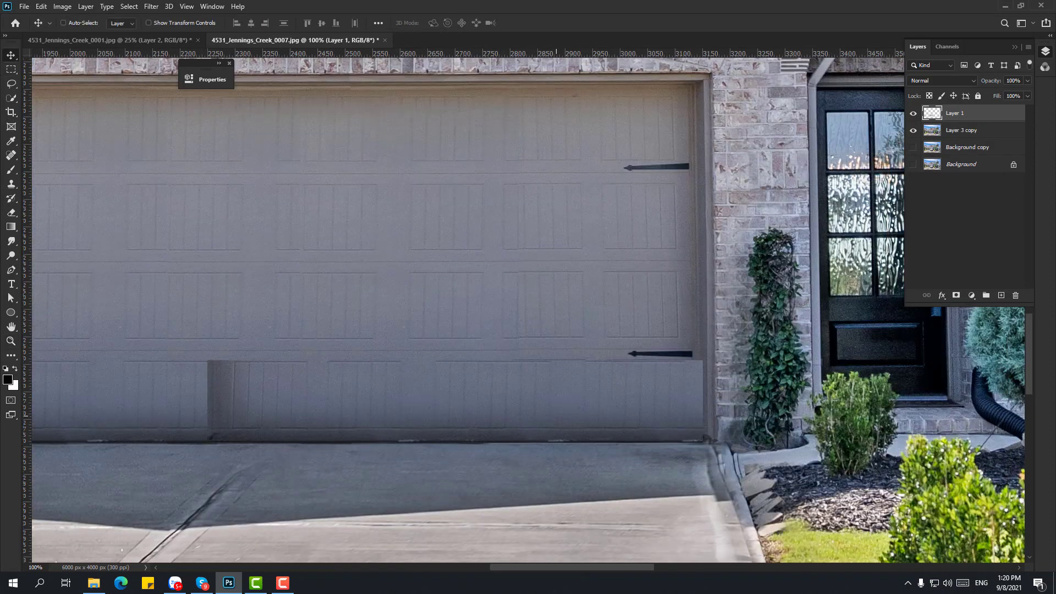
# - Skew the copied door strip into place and erase its seams
pyautogui.hotkey('ctrl', 't')
pyautogui.moveTo(703, 360); pyautogui.dragTo(702, 355)
pyautogui.press('Return')
pyautogui.press('e')
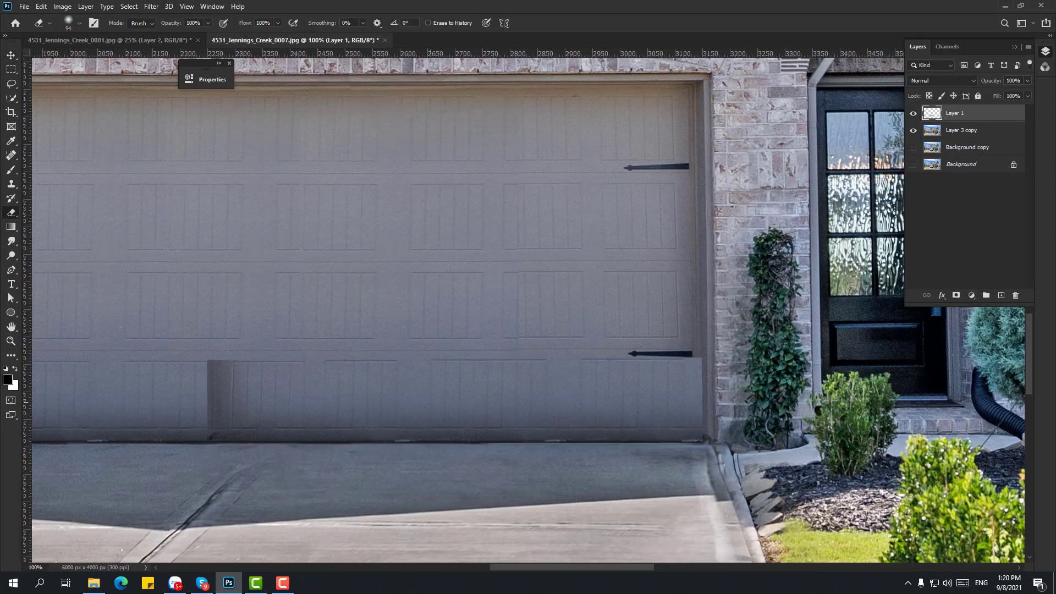
pyautogui.hscroll(-4, 528, 308)
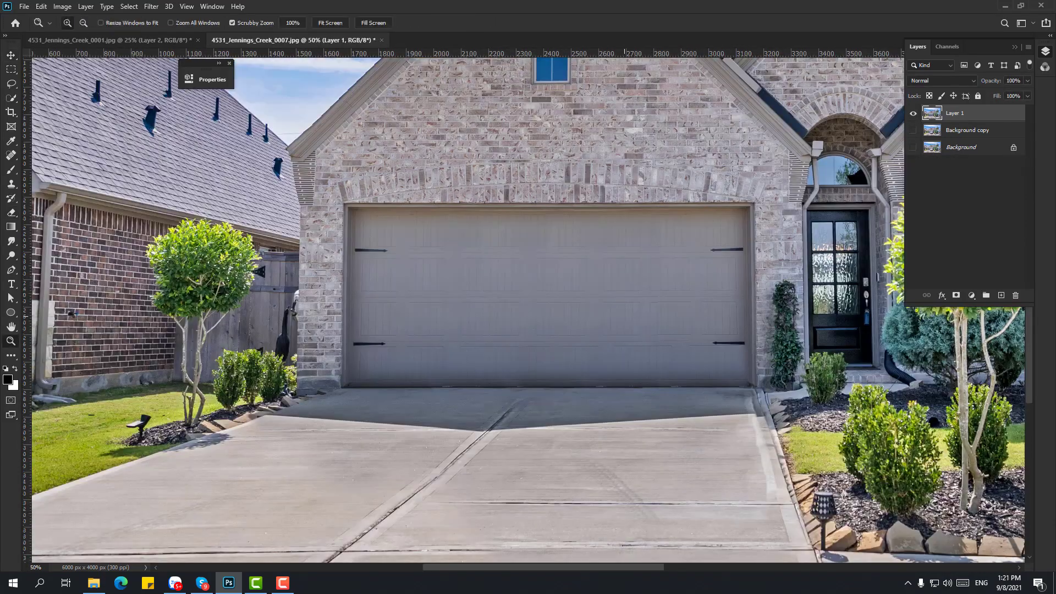
pyautogui.hotkey('ctrl', '+')
pyautogui.press('o')
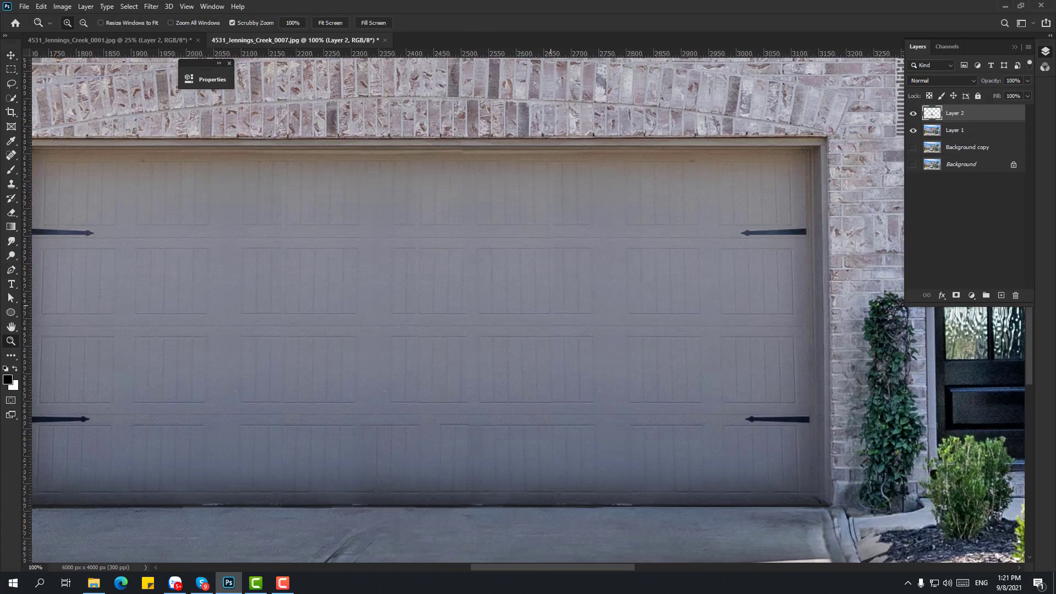
# - Skew the door patch's left edge and bottom-left corner, then switch the transform to Warp
pyautogui.hotkey('ctrl', 't')
pyautogui.moveTo(463, 138); pyautogui.dragTo(479, 138)
pyautogui.moveTo(462, 506); pyautogui.dragTo(463, 510)
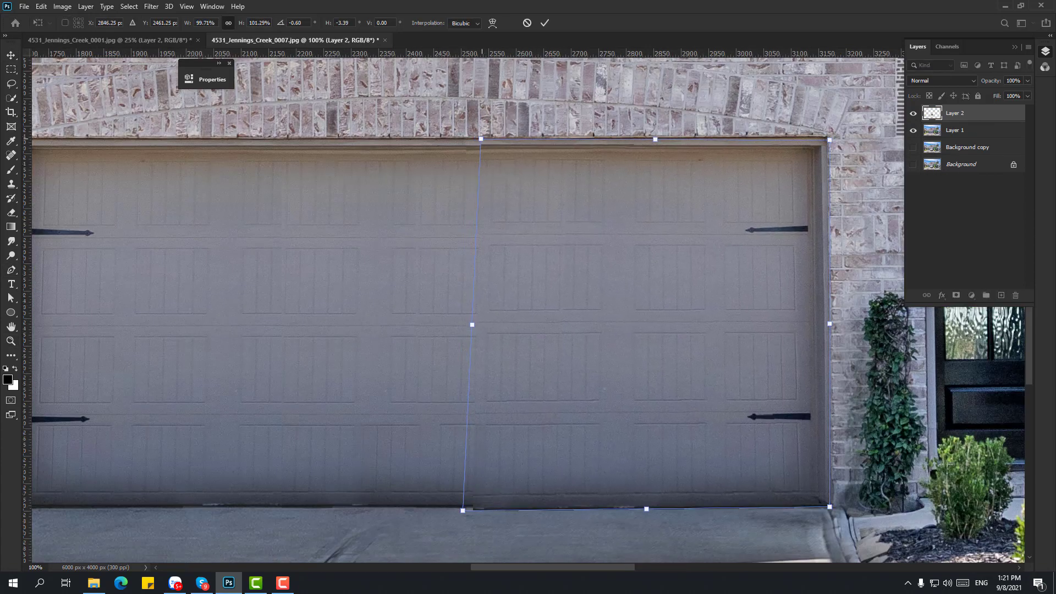
pyautogui.rightClick(575, 221)
pyautogui.click(622, 295)
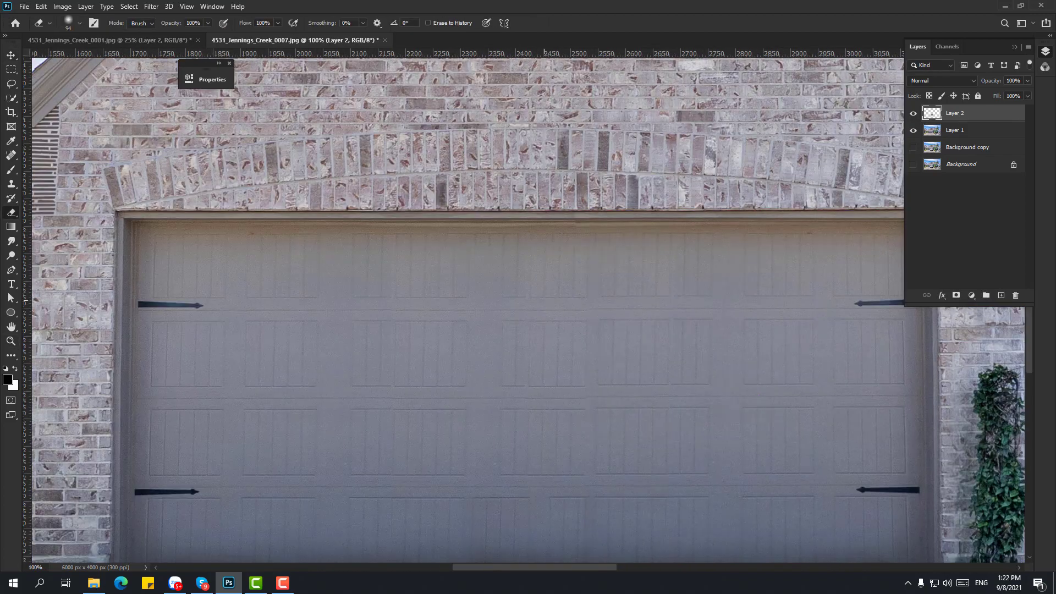
# - Zoom out over the house front and toggle layer visibility to check Layer 1's door patch
pyautogui.press('z')
pyautogui.hotkey('ctrl', '-')
pyautogui.moveTo(710, 361)
pyautogui.mouseDown()
pyautogui.moveTo(672, 290)
pyautogui.moveTo(738, 311)
pyautogui.mouseUp()
pyautogui.press('e')
pyautogui.keyDown('alt'); pyautogui.click(913, 148); pyautogui.keyUp('alt')
pyautogui.keyDown('alt'); pyautogui.click(913, 148); pyautogui.keyUp('alt')
pyautogui.click(955, 130)
pyautogui.keyDown('alt'); pyautogui.click(913, 130); pyautogui.keyUp('alt')
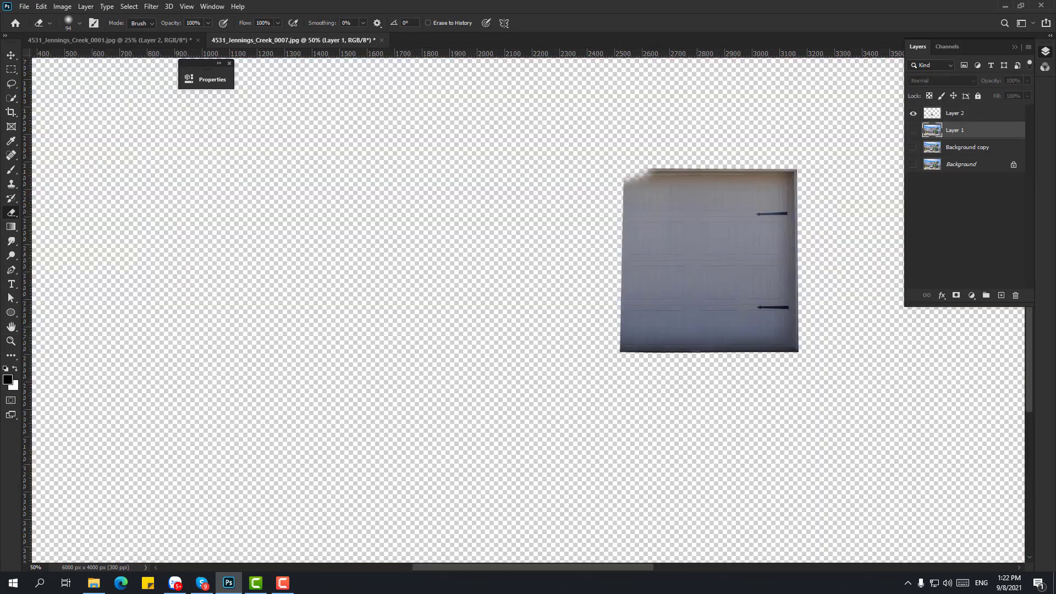
# - Show all layers again and set up a soft clone brush over the driveway at 66.7%
pyautogui.keyDown('alt'); pyautogui.click(914, 131); pyautogui.keyUp('alt')
pyautogui.hotkey('ctrl', '+')
pyautogui.press('s')
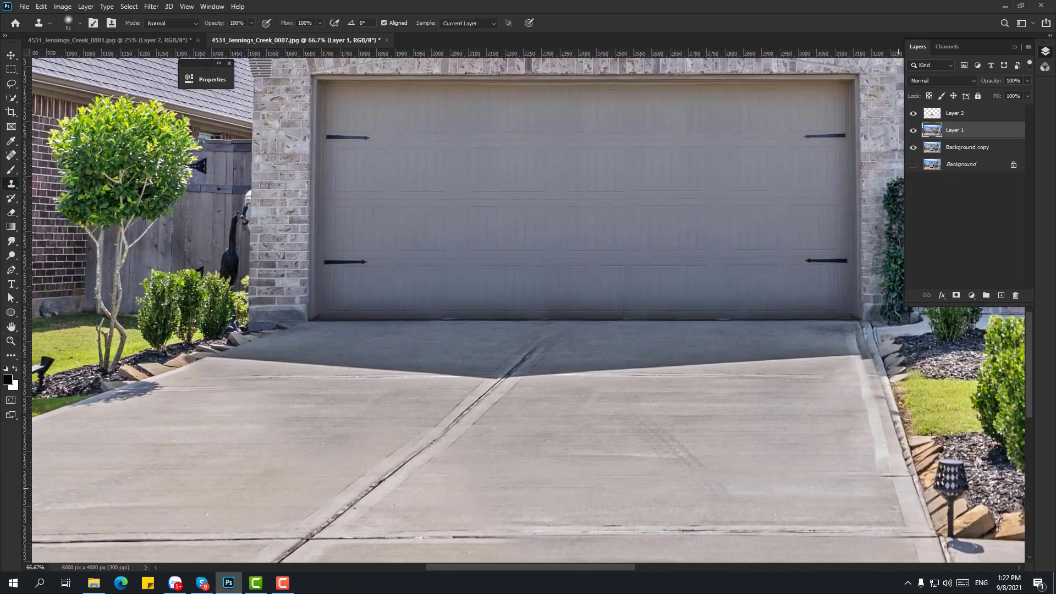
pyautogui.moveTo(899, 489)
pyautogui.mouseDown()
pyautogui.moveTo(672, 280)
pyautogui.moveTo(676, 324)
pyautogui.mouseUp()
pyautogui.rightClick(666, 311)
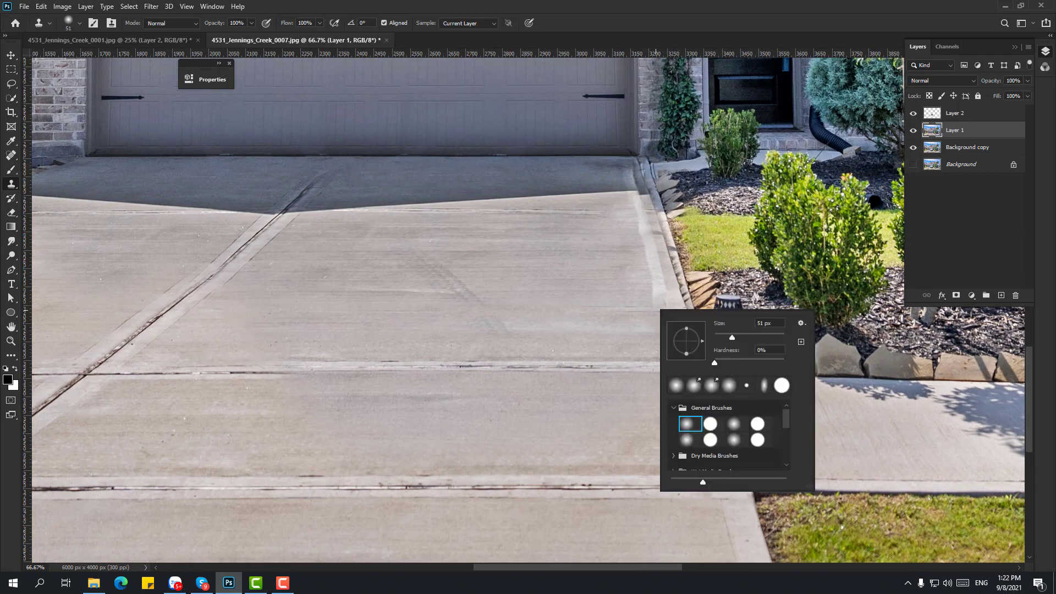
pyautogui.press('p')
pyautogui.click(667, 311)
pyautogui.press('s')
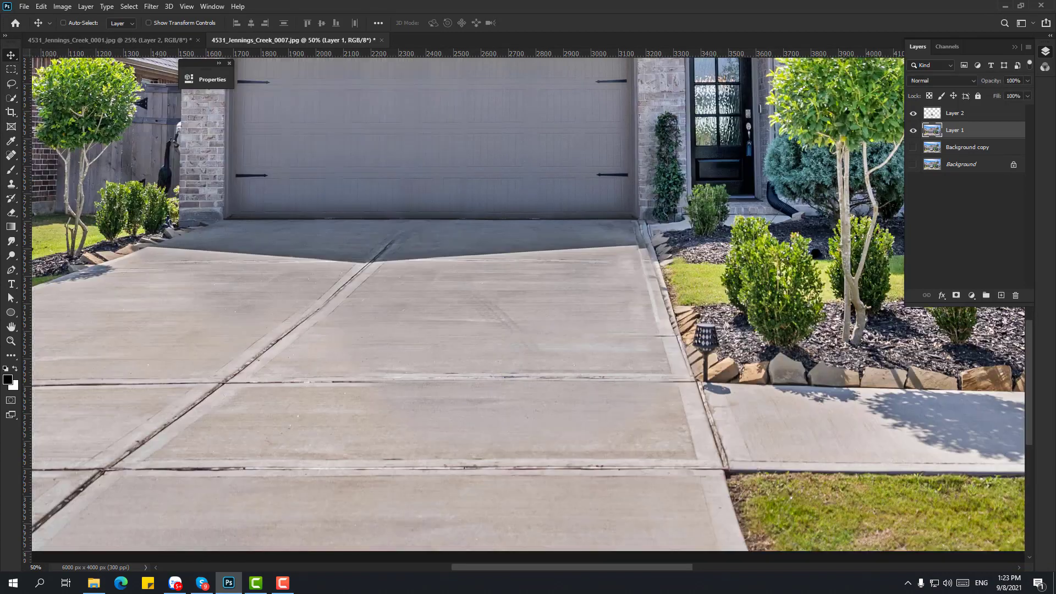
# - Clone the blurred driveway edge smooth inside the selection along the curb at 100%
pyautogui.hotkey('ctrl', '+')
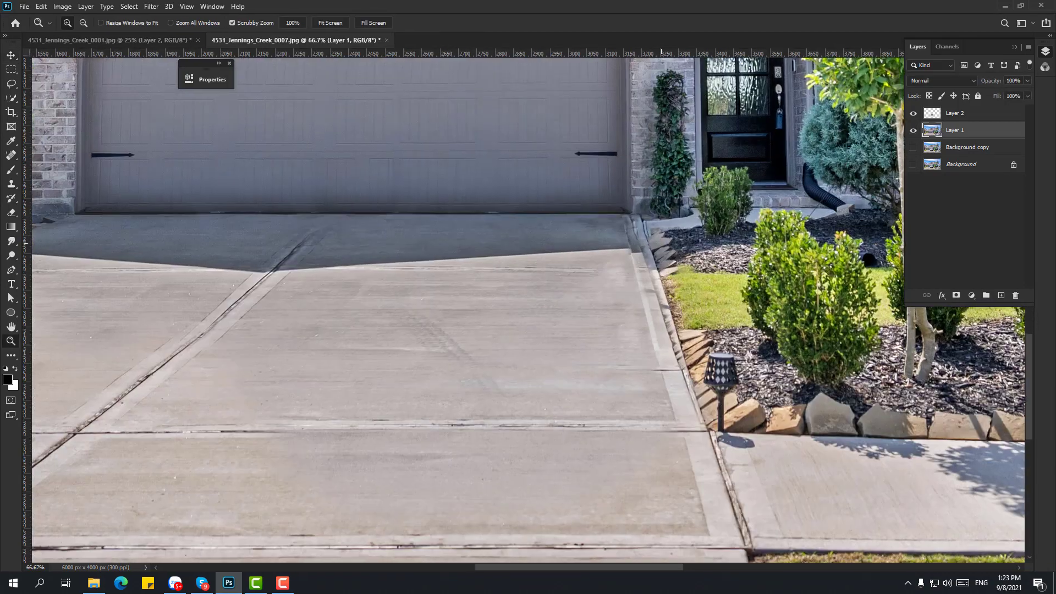
pyautogui.hotkey('ctrl', '+')
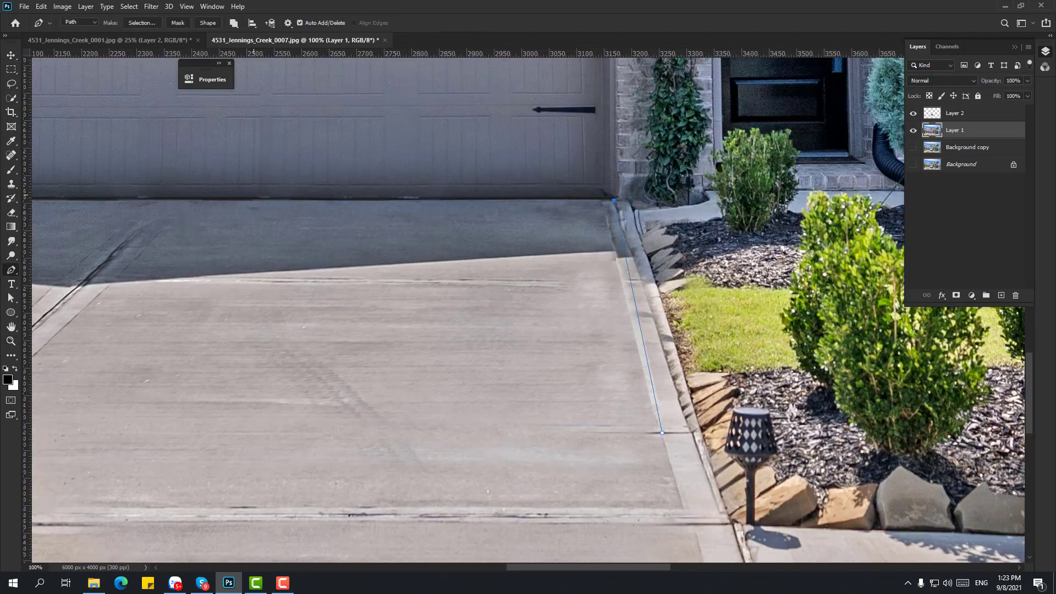
pyautogui.press('s')
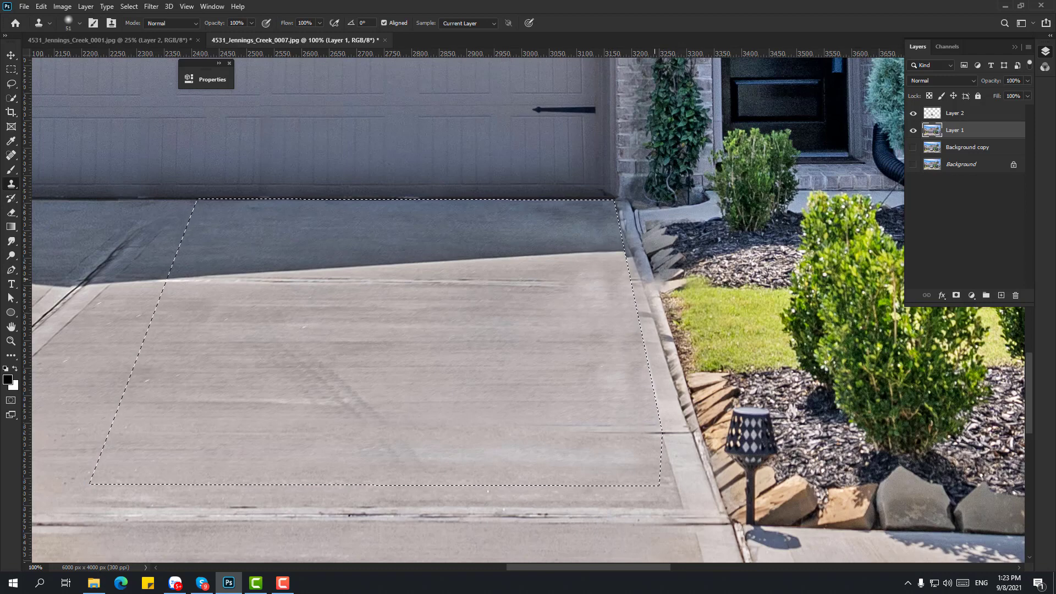
pyautogui.scroll(5, 650, 212)
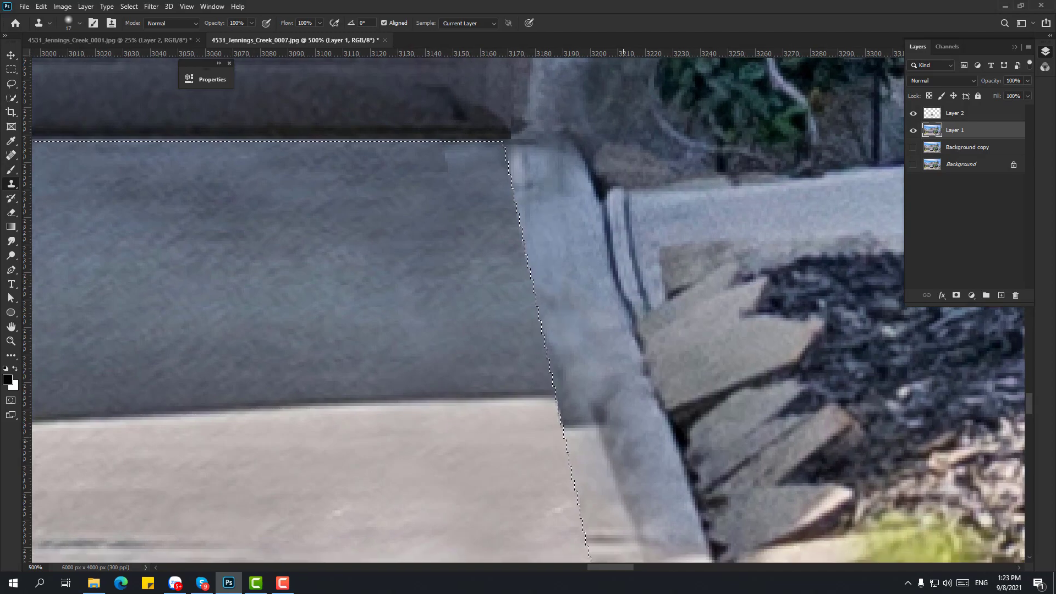
pyautogui.moveTo(604, 446); pyautogui.dragTo(545, 259)
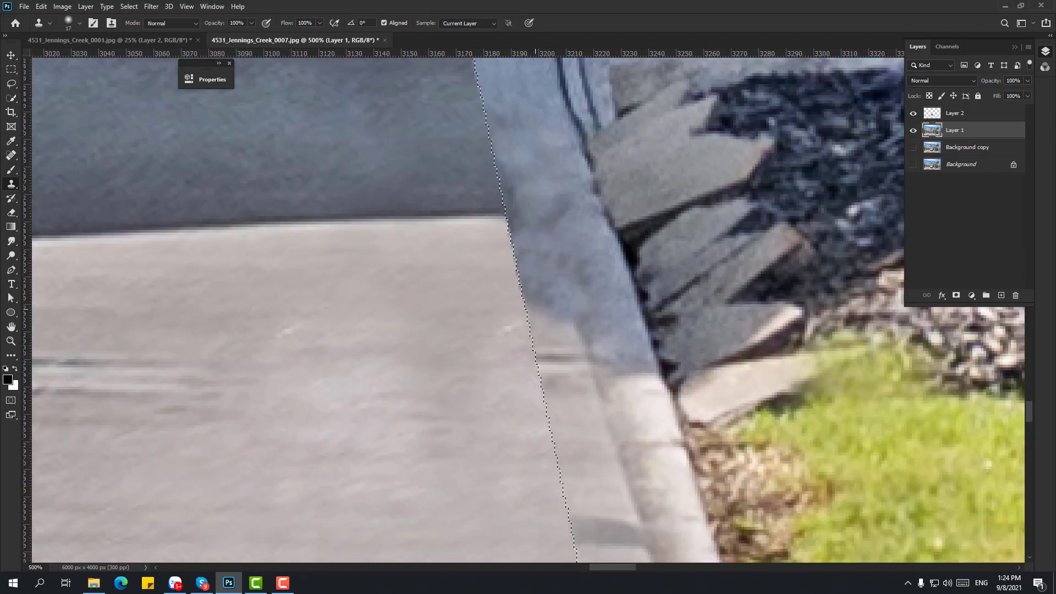
pyautogui.moveTo(646, 268); pyautogui.dragTo(547, 181)
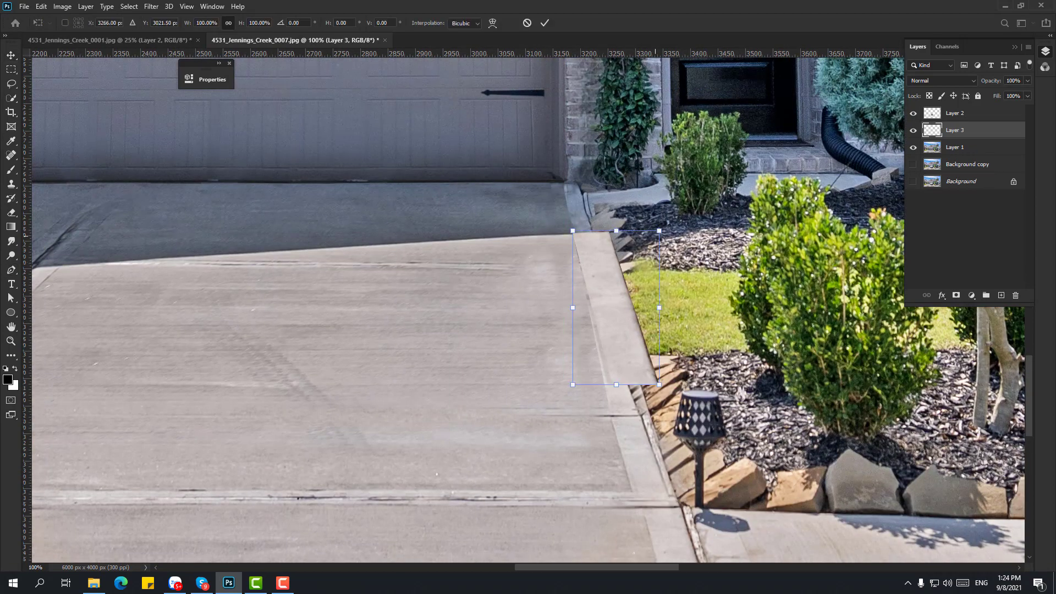
# - Commit the curb patch transform and give Background copy 2 a black layer mask above the patch layers
pyautogui.press('Return')
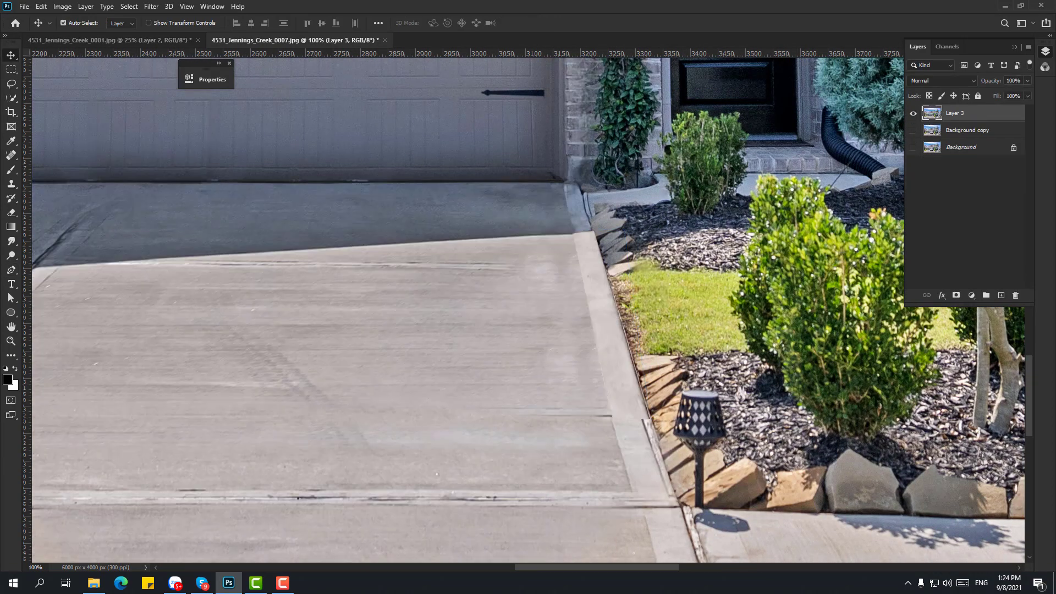
pyautogui.hotkey('ctrl', ']')
pyautogui.keyDown('alt'); pyautogui.click(956, 296); pyautogui.keyUp('alt')
pyautogui.press('b')
# - Paint the original driveway edge back in with a soft white brush on the mask
pyautogui.click(614, 260)
pyautogui.hotkey('ctrl', 'z')
pyautogui.rightClick(631, 233)
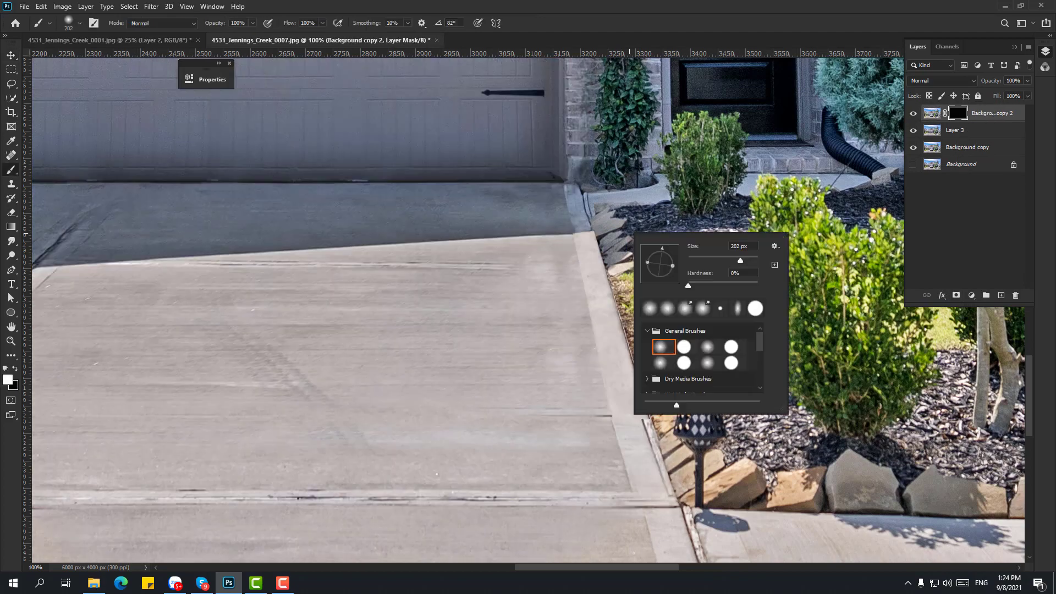
pyautogui.moveTo(611, 275); pyautogui.dragTo(628, 249)
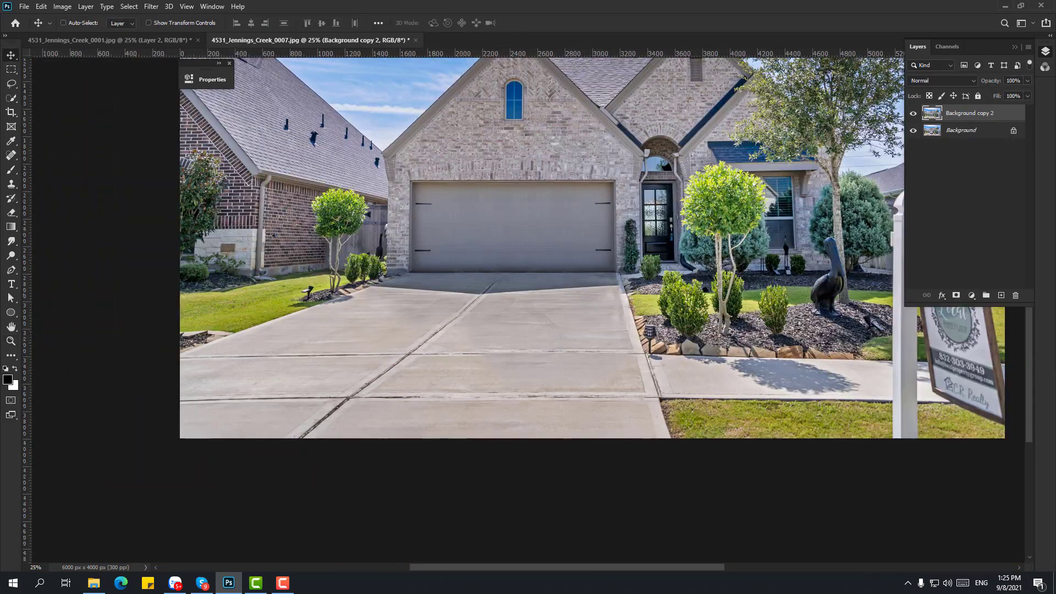
pyautogui.hotkey('ctrl', '-')
pyautogui.hotkey('ctrl', 'shift', 's')
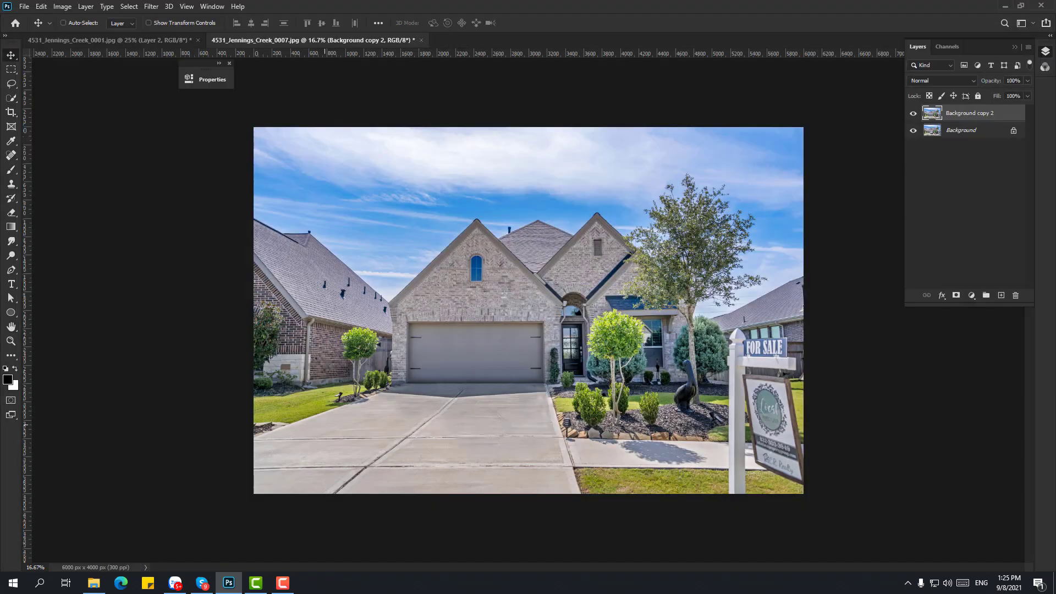
pyautogui.hotkey('ctrl', 'o')
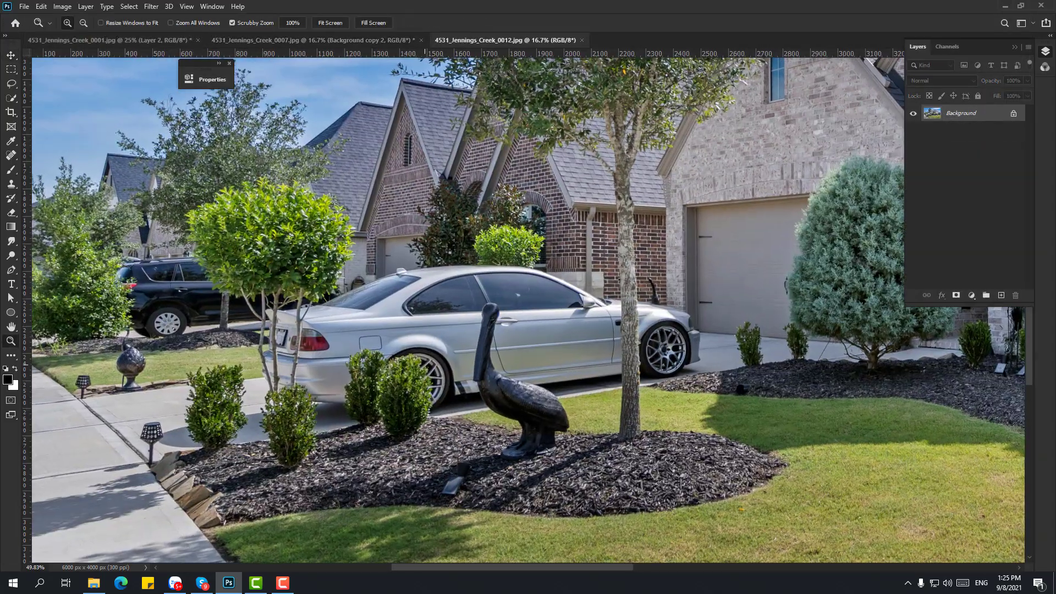
# - Magic Wand-select the fence, wall and foliage in 0007, copy them to a layer, and drag them into 0012
pyautogui.scroll(2, 712, 244)
pyautogui.press('w')
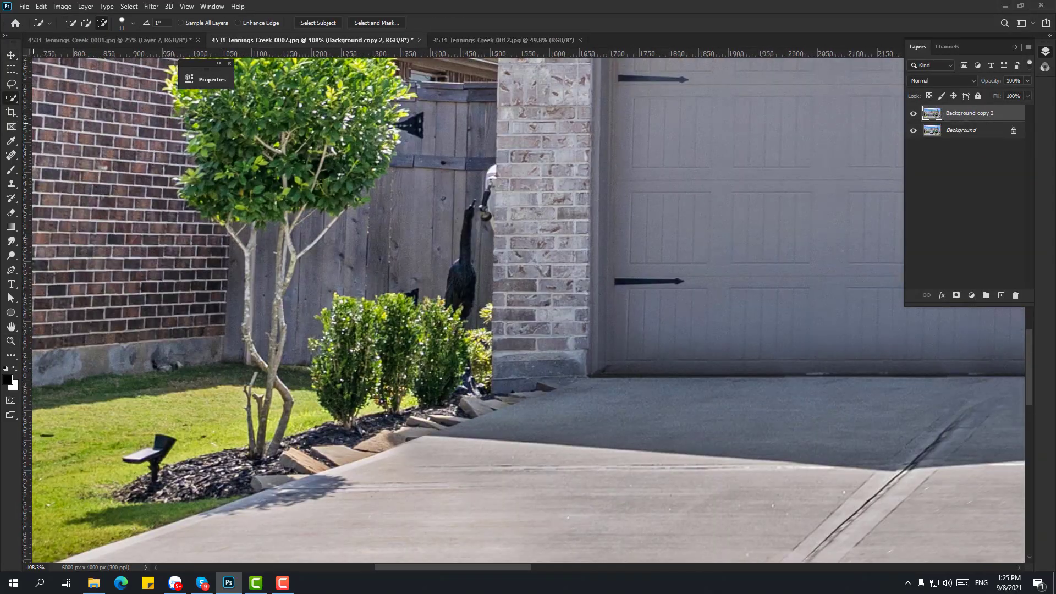
pyautogui.hotkey('shift', 'w')
pyautogui.click(385, 247)
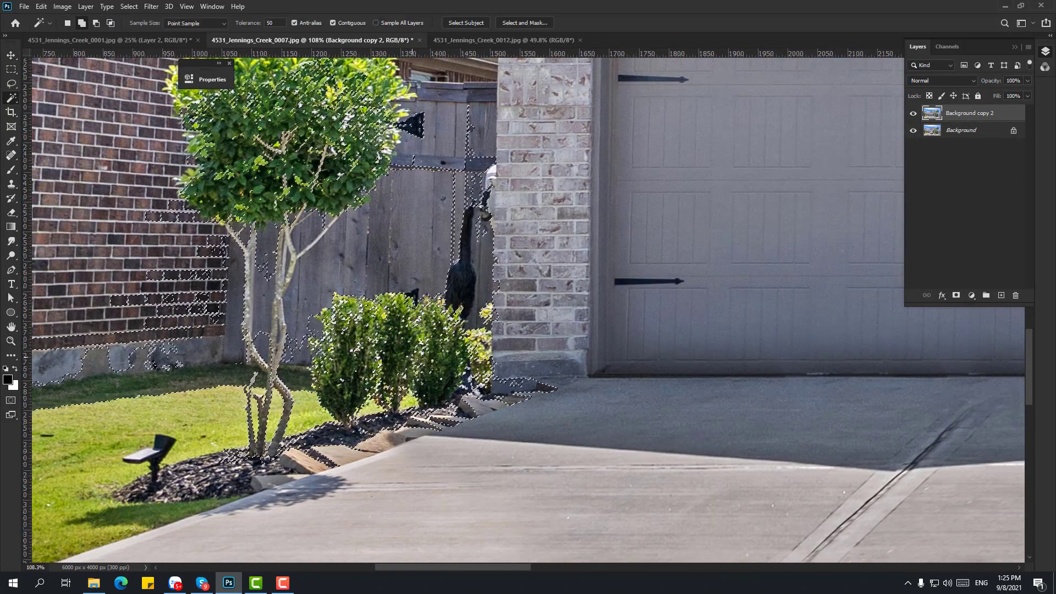
pyautogui.hotkey('ctrl', 'j')
pyautogui.press('v')
pyautogui.moveTo(385, 247)
pyautogui.mouseDown()
pyautogui.moveTo(503, 40)
pyautogui.moveTo(366, 178)
pyautogui.moveTo(465, 178)
pyautogui.mouseUp()
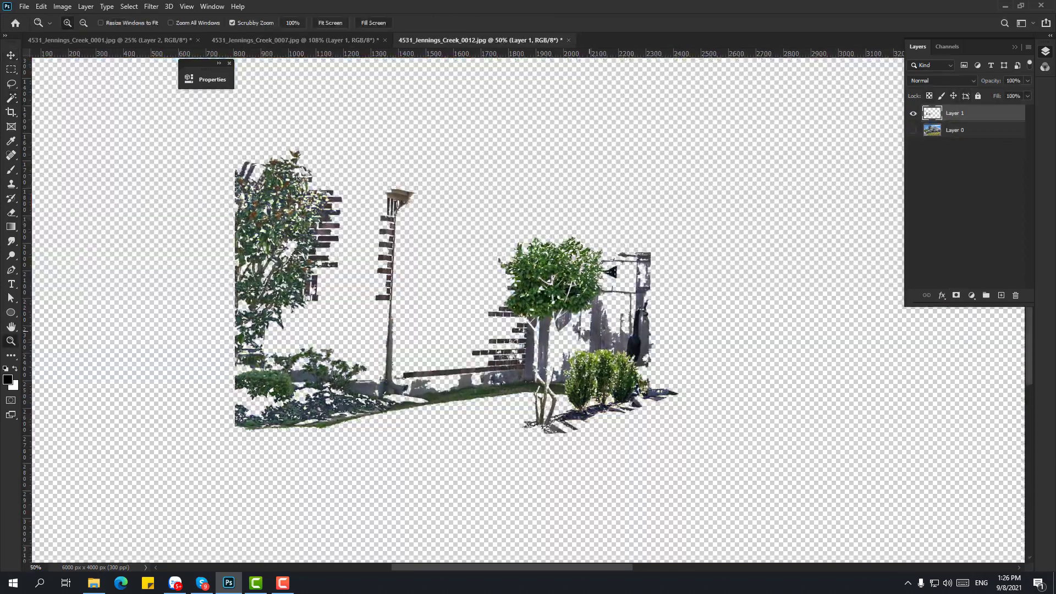
# - Paint black on the cutout's mask to hide the unwanted trees, wall and grass
pyautogui.press('b')
pyautogui.press('x')
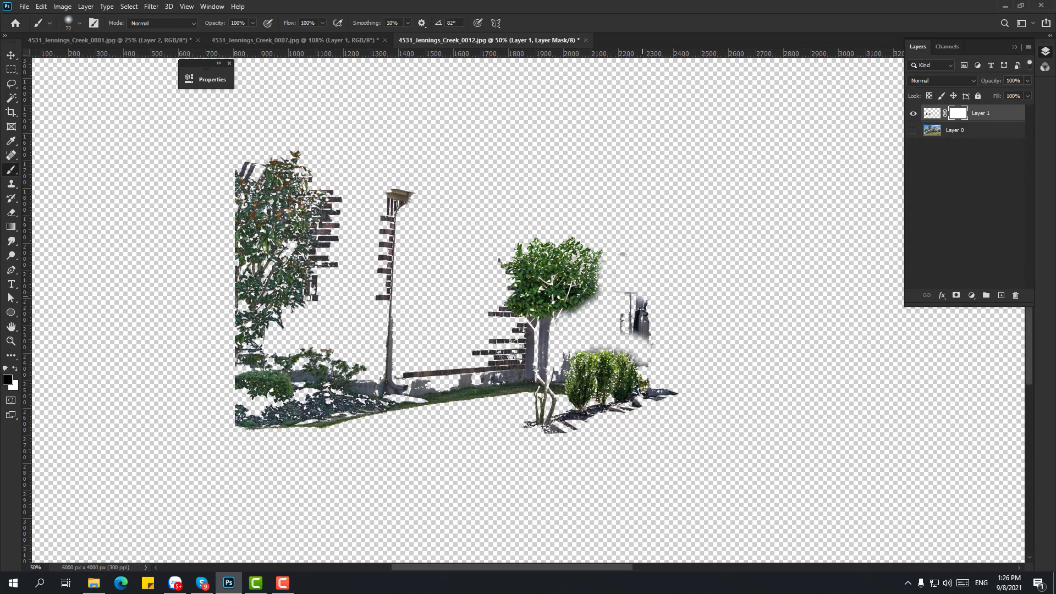
pyautogui.moveTo(527, 371); pyautogui.dragTo(498, 368)
pyautogui.rightClick(461, 255)
pyautogui.moveTo(540, 283); pyautogui.dragTo(552, 282)
pyautogui.rightClick(347, 204)
pyautogui.moveTo(319, 181)
pyautogui.mouseDown()
pyautogui.moveTo(258, 258)
pyautogui.moveTo(474, 369)
pyautogui.mouseUp()
pyautogui.moveTo(353, 402); pyautogui.dragTo(242, 412)
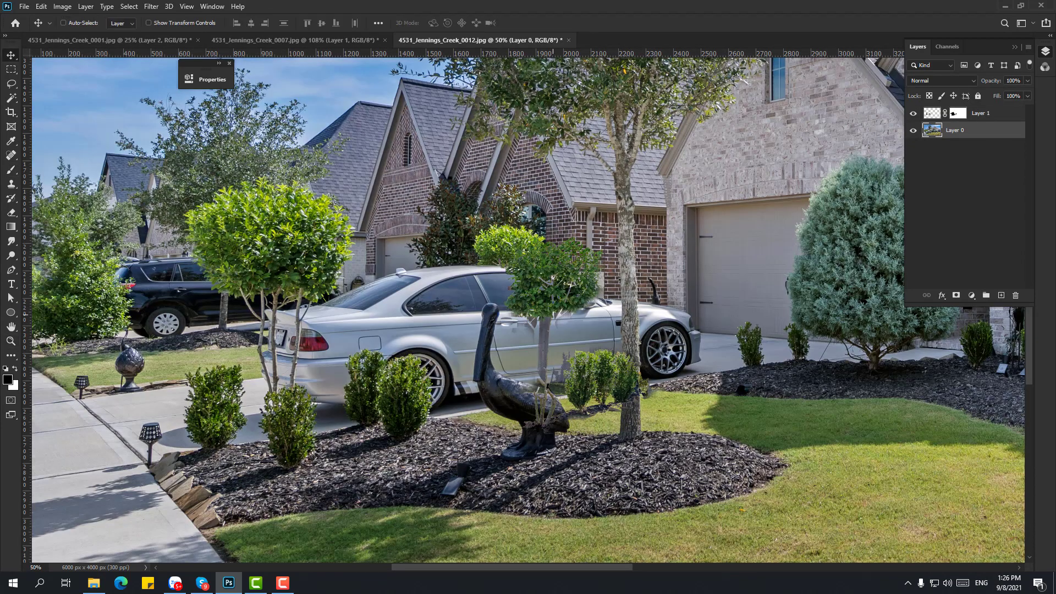
pyautogui.press('z')
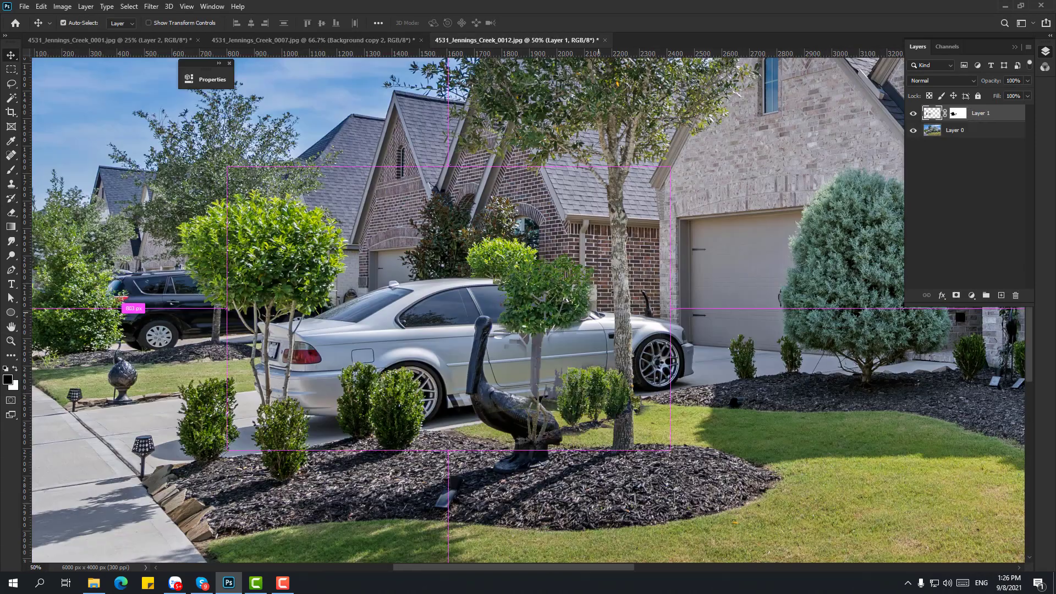
# - Move the tree cutout left over the car and zoom in on the bushes beside it
pyautogui.moveTo(556, 275); pyautogui.dragTo(333, 242)
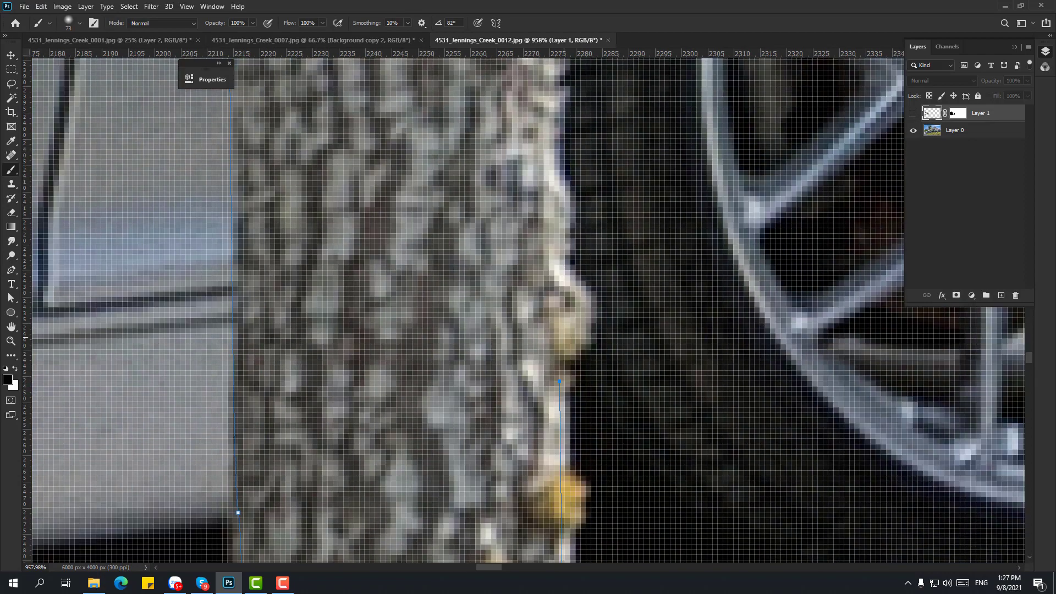
pyautogui.press('p')
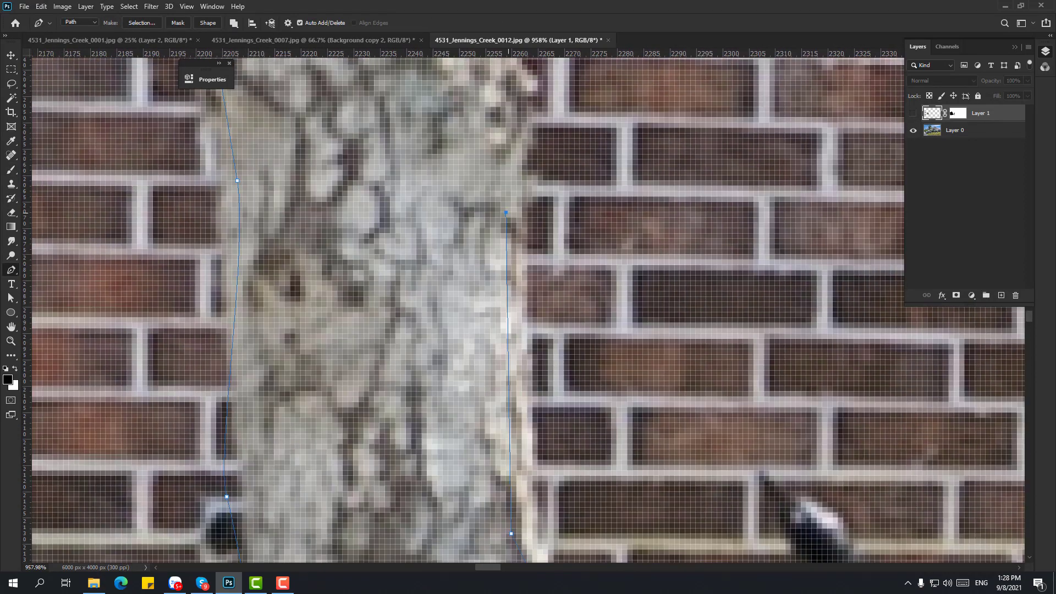
pyautogui.press('z')
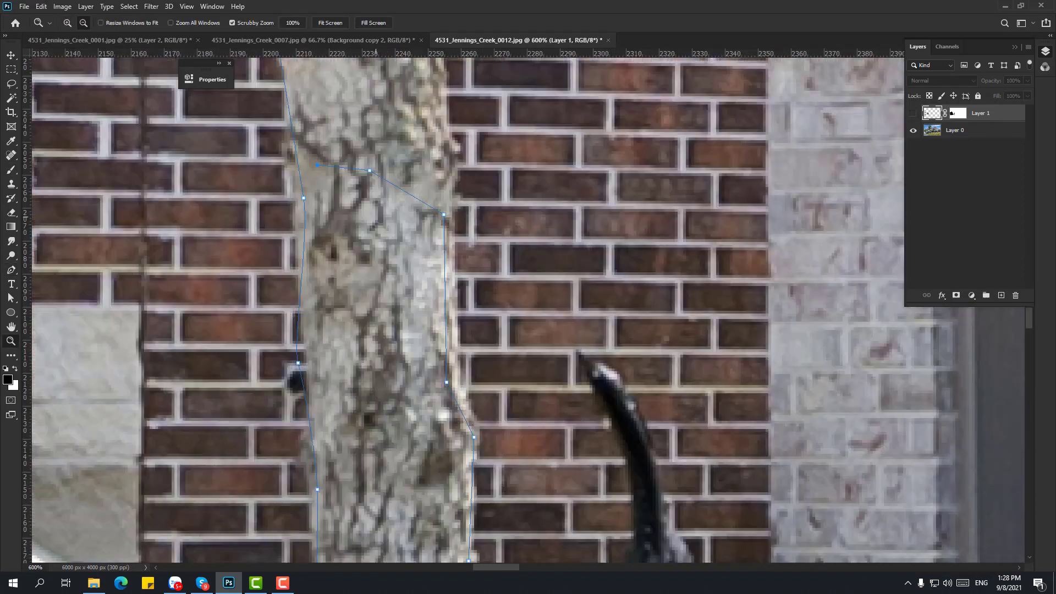
pyautogui.press('p')
pyautogui.press('z')
pyautogui.click(481, 379)
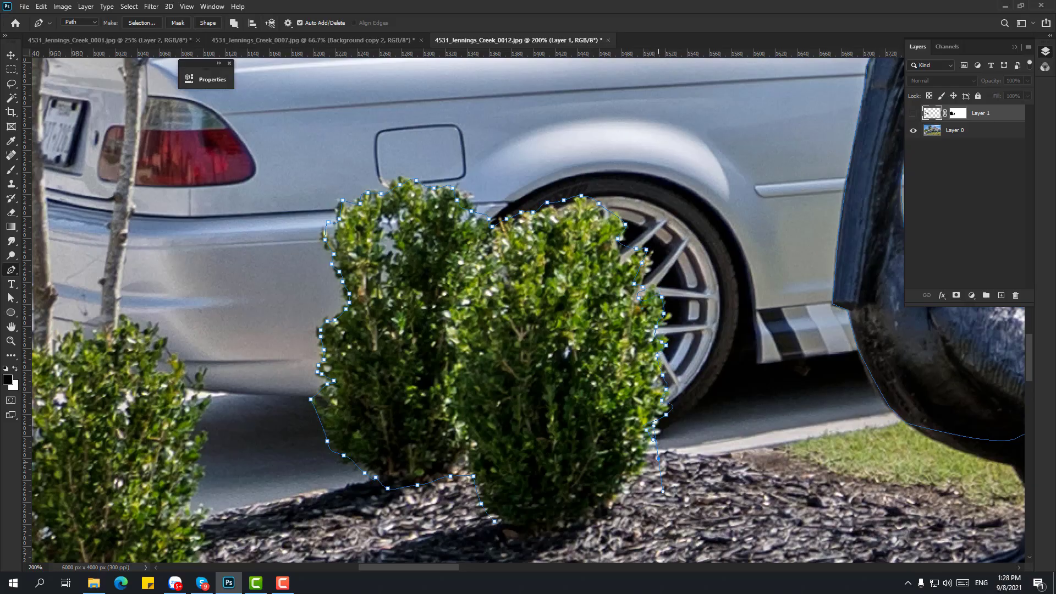
pyautogui.press('z')
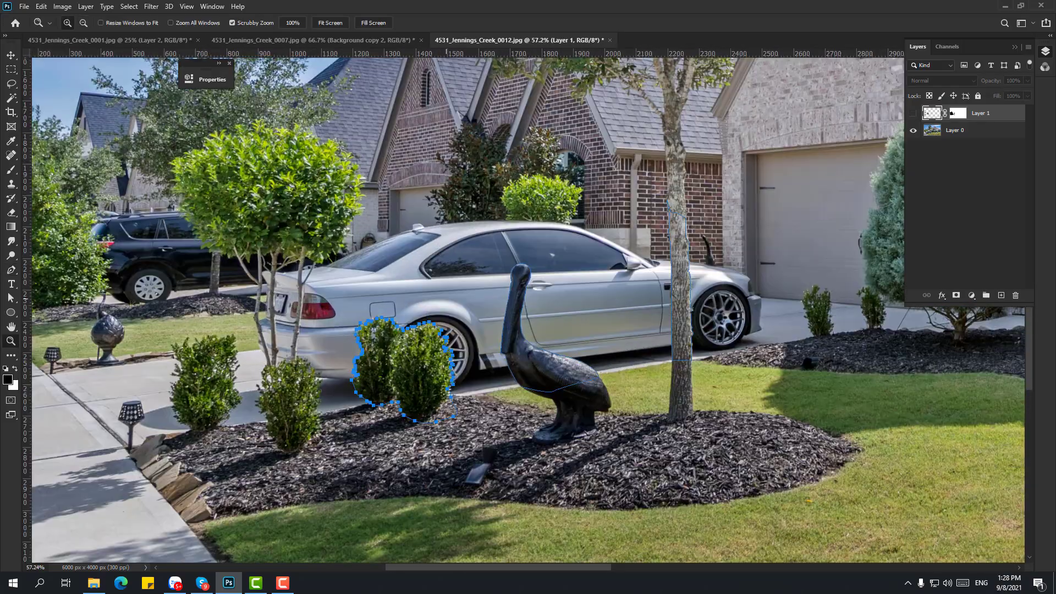
pyautogui.press('p')
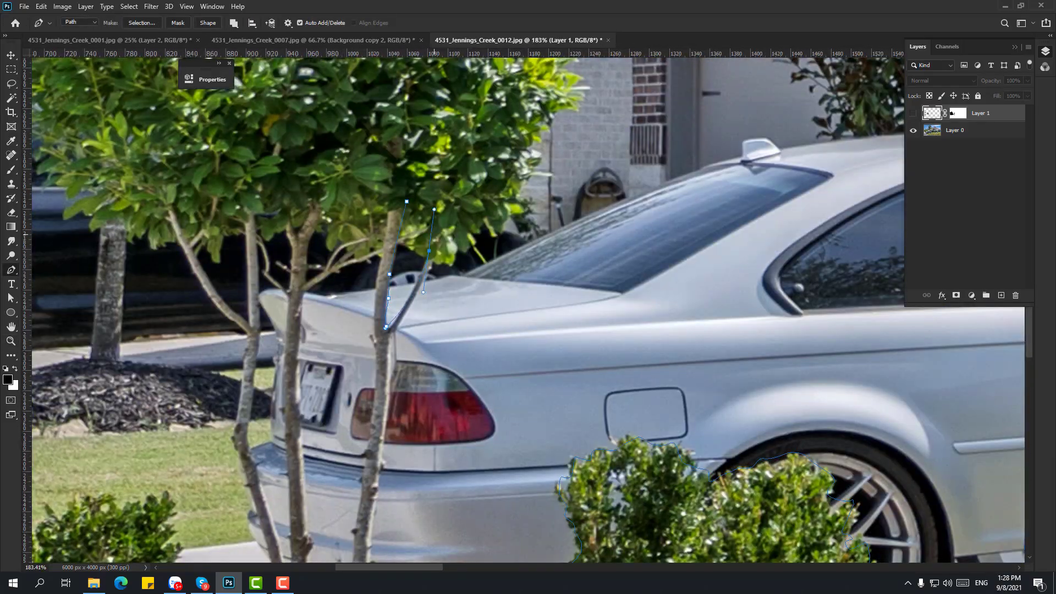
pyautogui.scroll(-3, 405, 247)
# - Trace a Pen path around the trunks and bushes in front of the car and copy them to a new layer
pyautogui.click(406, 244)
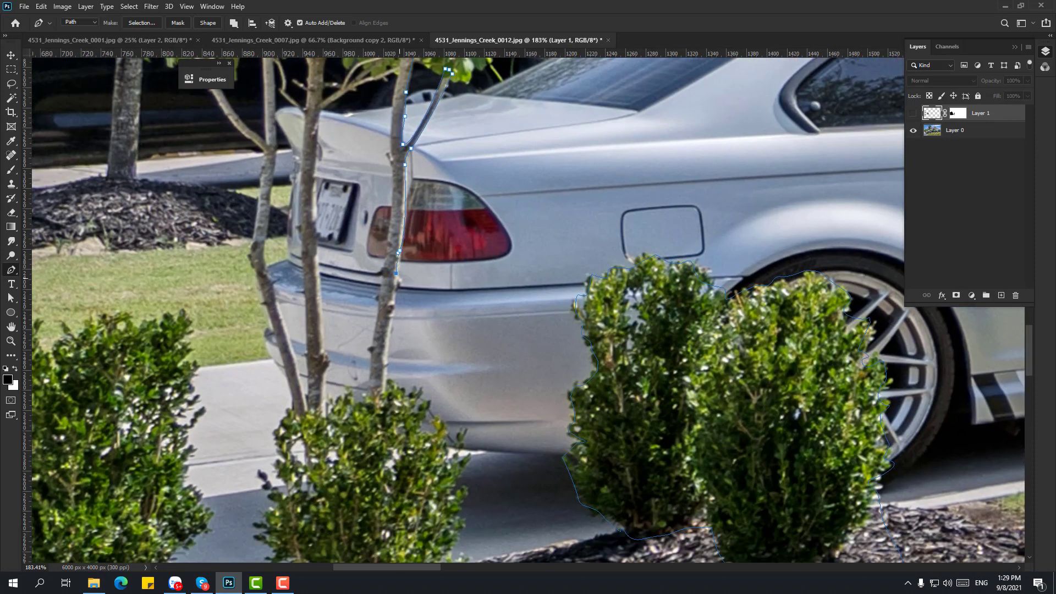
pyautogui.moveTo(419, 411); pyautogui.dragTo(424, 421)
pyautogui.click(438, 456)
pyautogui.moveTo(453, 499); pyautogui.dragTo(454, 511)
pyautogui.click(471, 547)
pyautogui.moveTo(453, 499); pyautogui.dragTo(476, 404)
pyautogui.moveTo(414, 489); pyautogui.dragTo(390, 489)
pyautogui.moveTo(352, 470); pyautogui.dragTo(345, 449)
pyautogui.moveTo(320, 412); pyautogui.dragTo(321, 398)
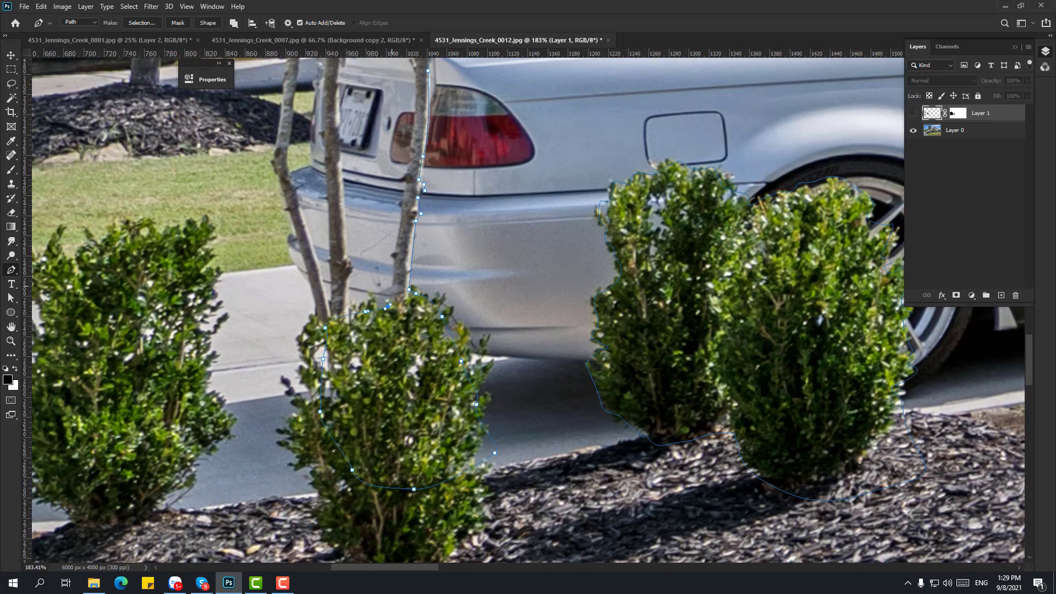
pyautogui.scroll(3, 522, 309)
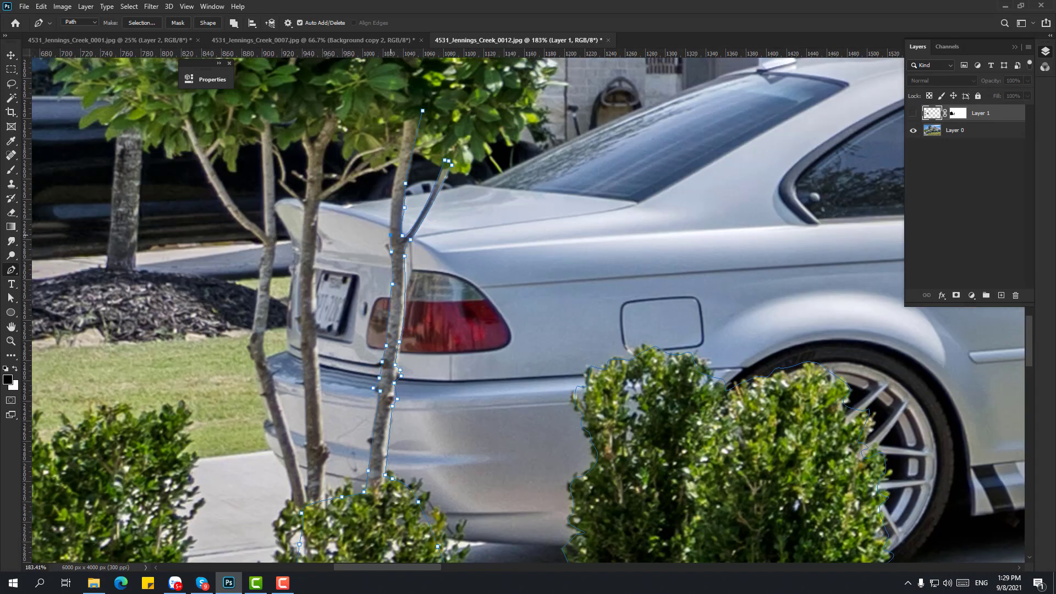
pyautogui.hscroll(-3, 522, 308)
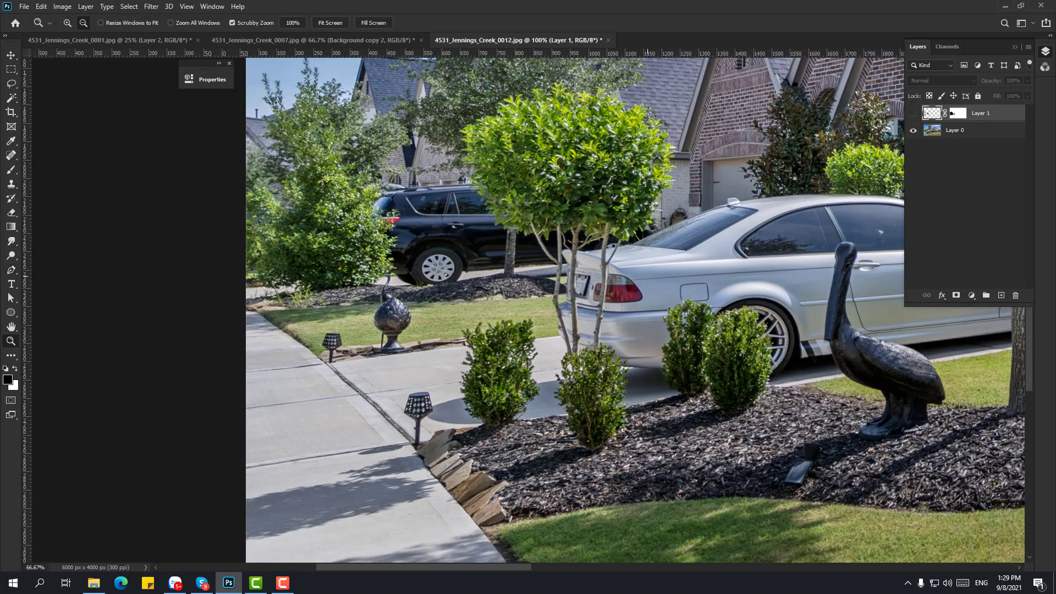
pyautogui.hotkey('ctrl', '-')
pyautogui.hotkey('ctrl', '+')
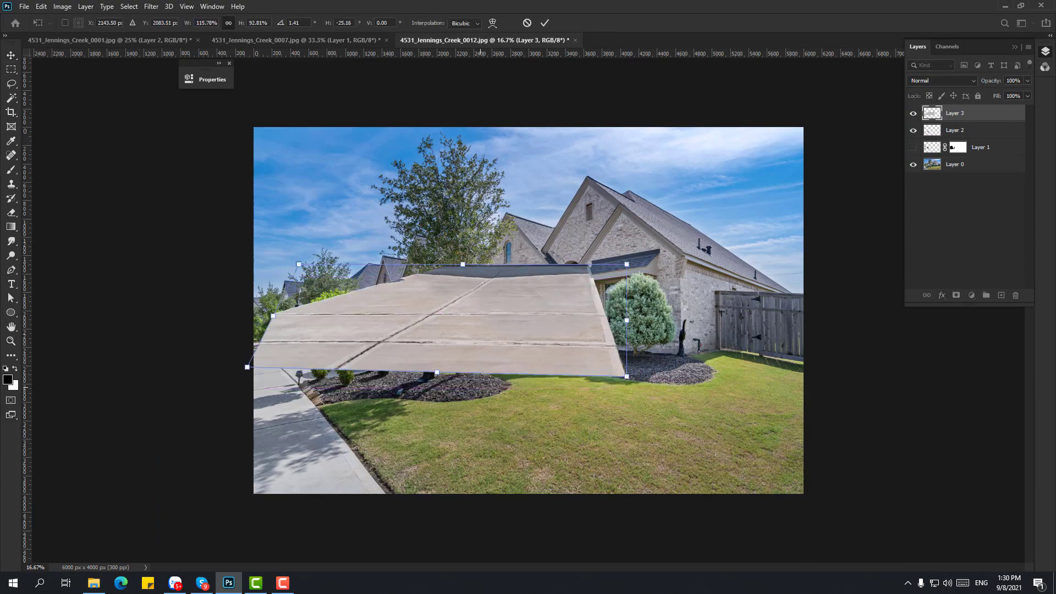
# - Skew and flatten the driveway patch to match the yard's perspective and apply the transform
pyautogui.moveTo(480, 325); pyautogui.dragTo(552, 344)
pyautogui.moveTo(447, 314); pyautogui.dragTo(432, 336)
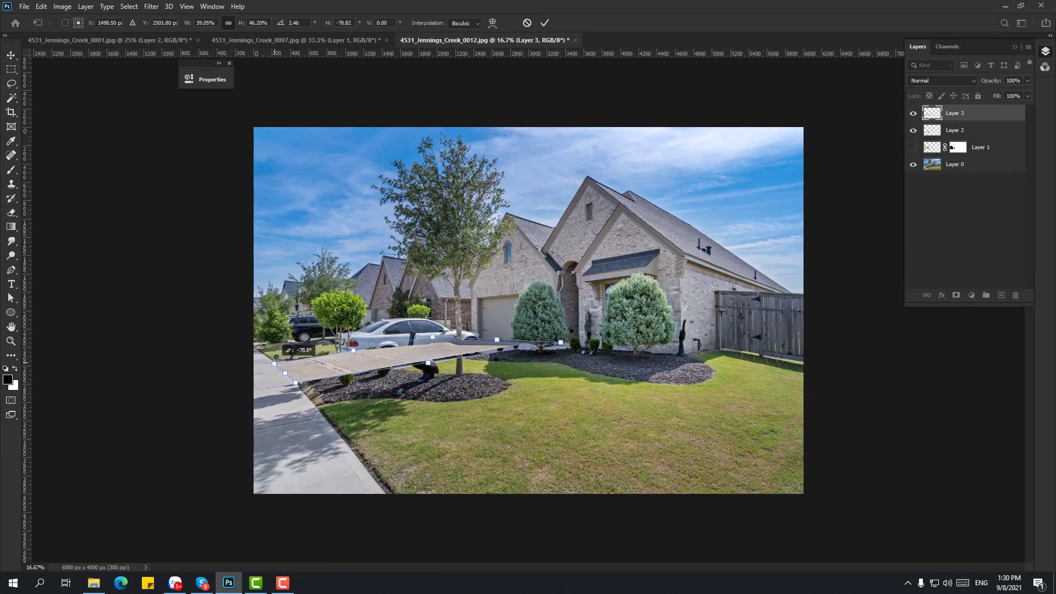
pyautogui.hotkey('ctrl', '+')
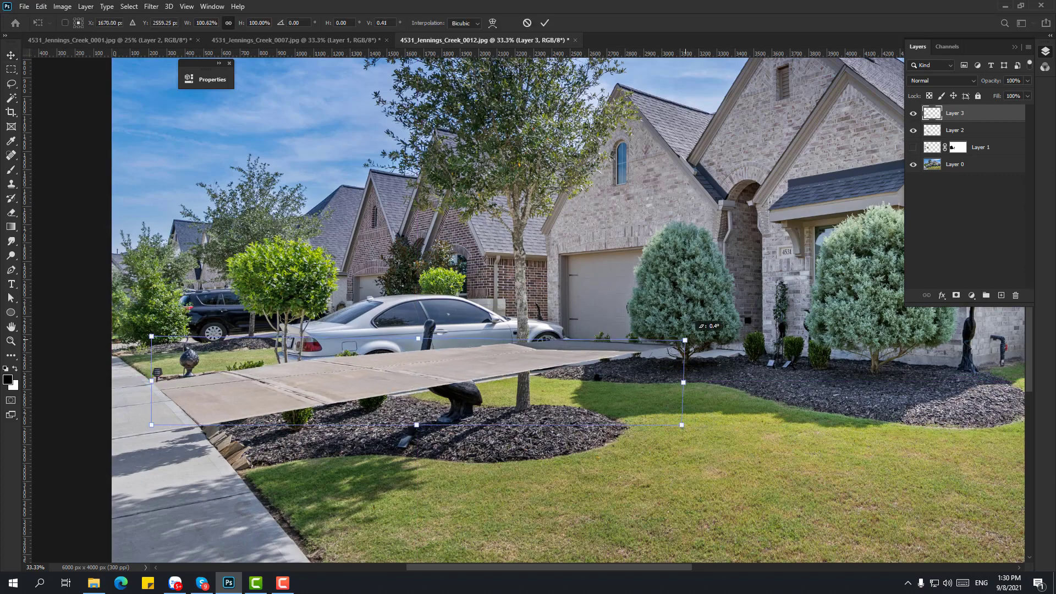
pyautogui.moveTo(194, 337); pyautogui.dragTo(198, 330)
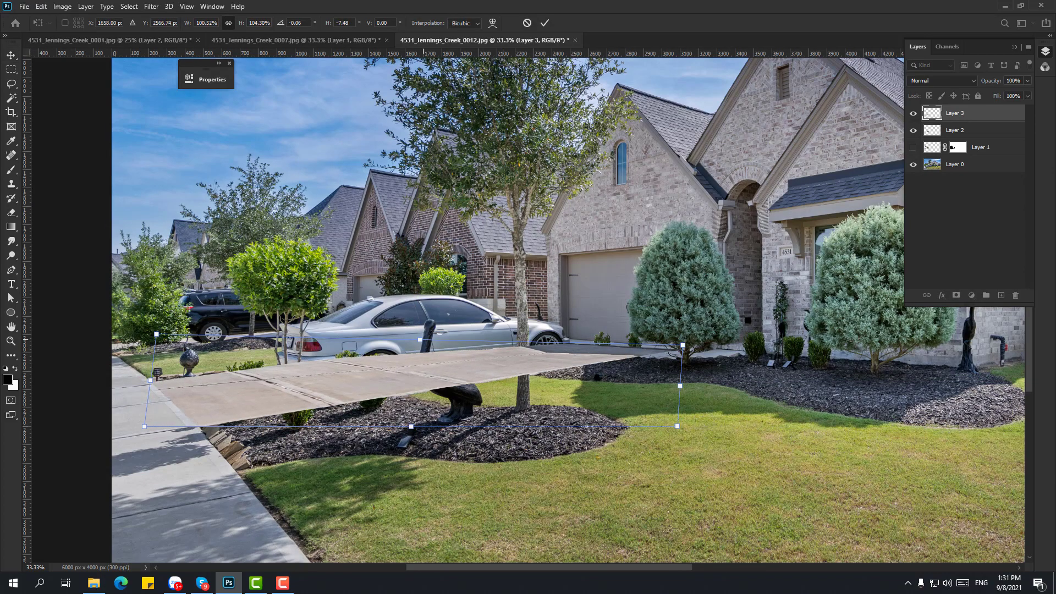
pyautogui.press('Return')
# - Move the driveway patch layer below the cut-out plants layer
pyautogui.hotkey('ctrl', '[')
pyautogui.press('z')
pyautogui.hotkey('ctrl', '+')
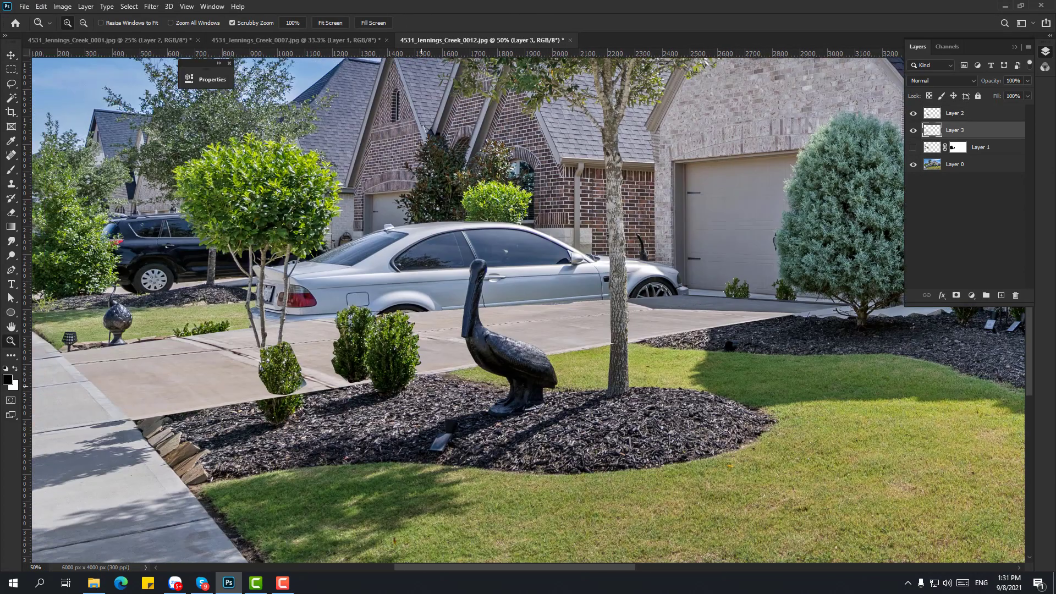
pyautogui.moveTo(421, 386); pyautogui.dragTo(497, 393)
# - Shift the driveway patch's colour toward cyan with Color Balance (Cyan -15)
pyautogui.hotkey('ctrl', 'b')
pyautogui.moveTo(202, 156); pyautogui.dragTo(198, 156)
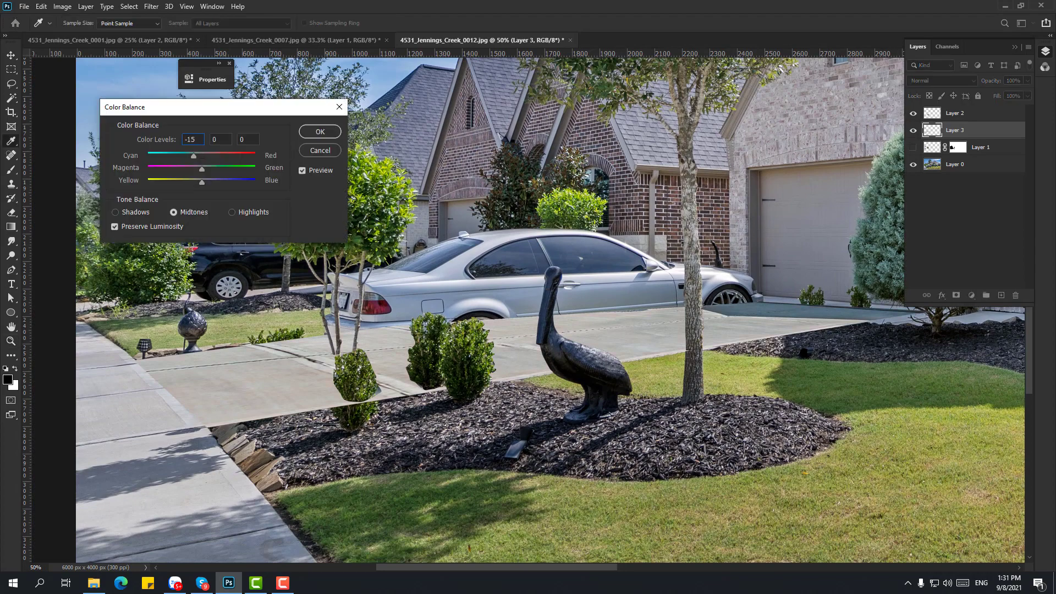
pyautogui.press('Return')
pyautogui.hscroll(5, 523, 308)
pyautogui.hotkey('ctrl', '+')
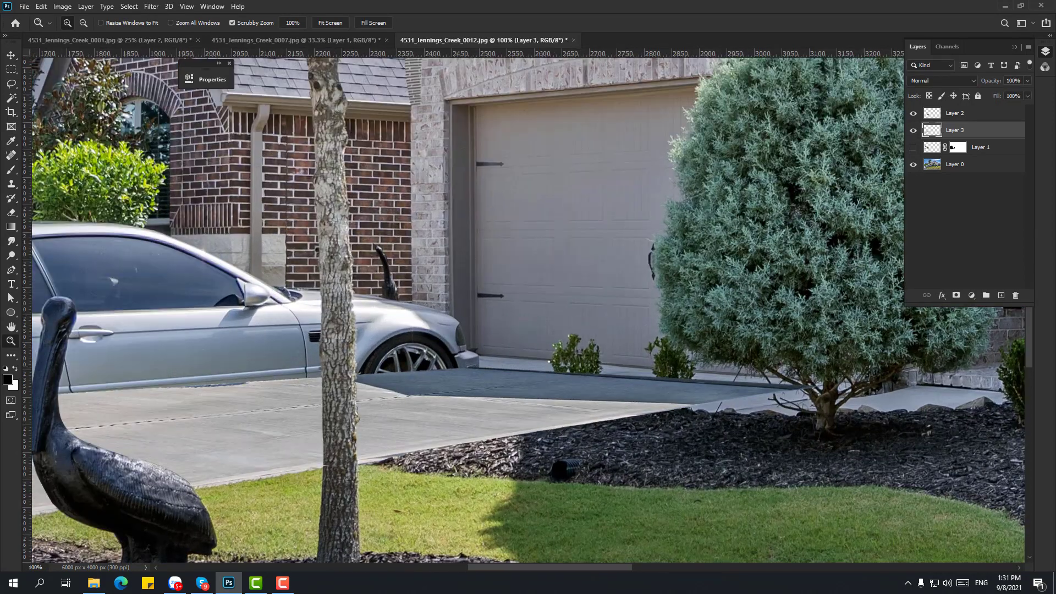
# - Paint black on Layer 3's mask to hide the dark overlay beside the wheel and along the driveway
pyautogui.press('b')
pyautogui.moveTo(749, 385)
pyautogui.mouseDown()
pyautogui.moveTo(423, 388)
pyautogui.moveTo(495, 407)
pyautogui.mouseUp()
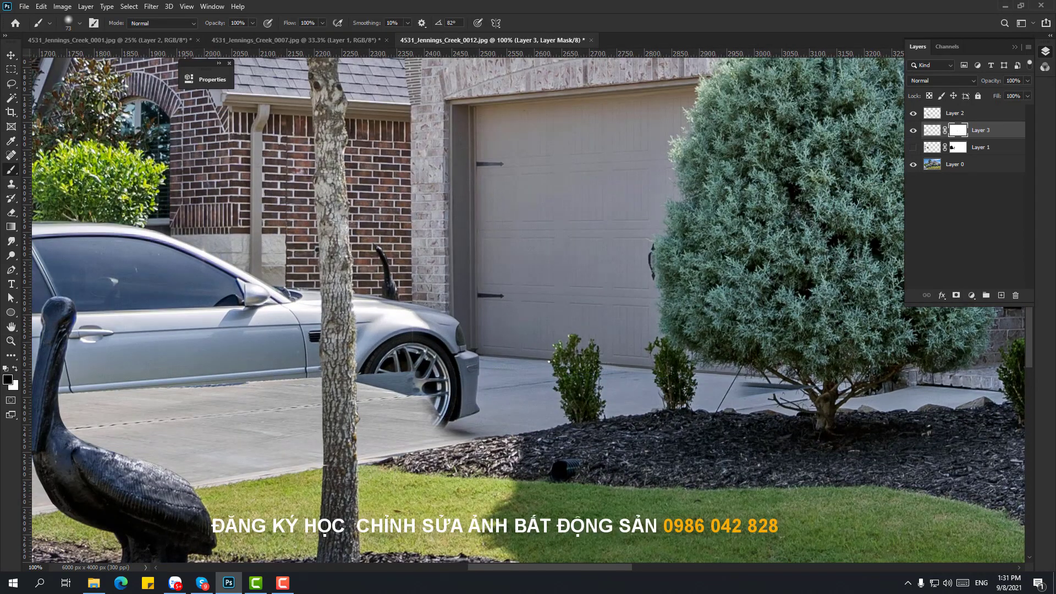
pyautogui.moveTo(429, 419); pyautogui.dragTo(665, 412)
# - Load the traced outline as a selection, paint it out of the patch, and blend the edge around the bush
pyautogui.press('p')
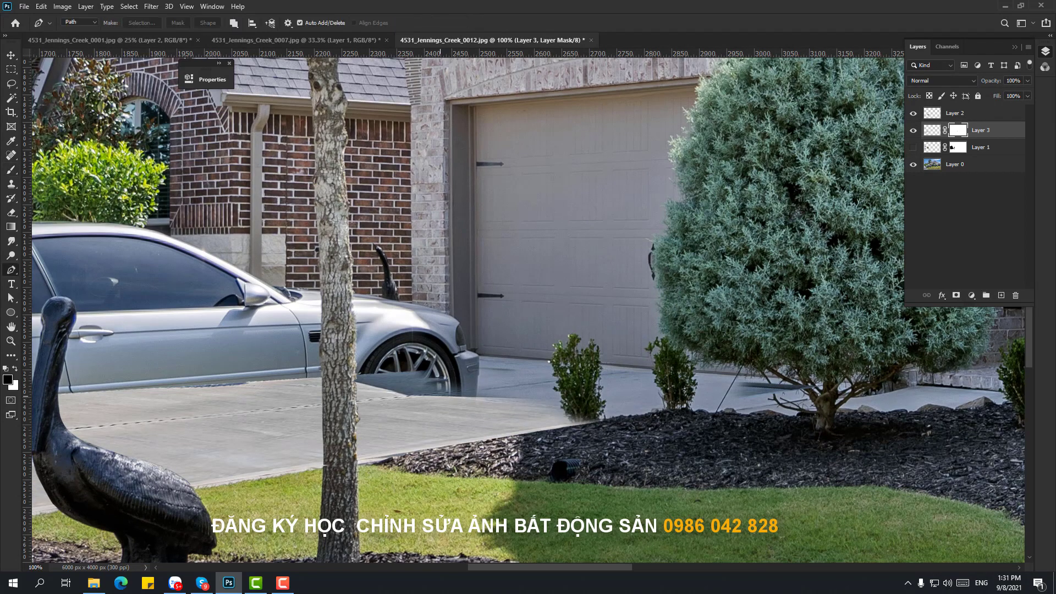
pyautogui.click(408, 397)
pyautogui.hotkey('ctrl', 'Return')
pyautogui.press('b')
pyautogui.moveTo(440, 388); pyautogui.dragTo(589, 410)
pyautogui.hotkey('ctrl', 'd')
pyautogui.keyDown('alt'); pyautogui.click(704, 308); pyautogui.keyUp('alt')
pyautogui.keyDown('ctrl'); pyautogui.click(448, 336); pyautogui.keyUp('ctrl')
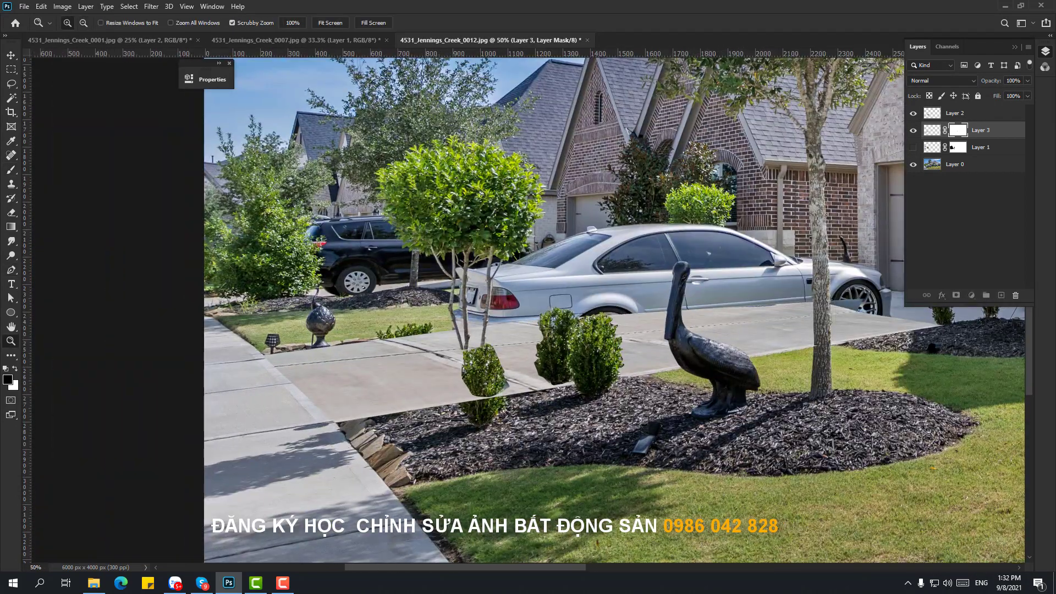
pyautogui.moveTo(467, 387)
pyautogui.mouseDown()
pyautogui.moveTo(505, 403)
pyautogui.moveTo(342, 417)
pyautogui.mouseUp()
# - Toggle the driveway patch's visibility to compare, hide the first traced layer, and view at 100%
pyautogui.click(914, 131)
pyautogui.click(913, 130)
pyautogui.keyDown('ctrl'); pyautogui.click(325, 382); pyautogui.keyUp('ctrl')
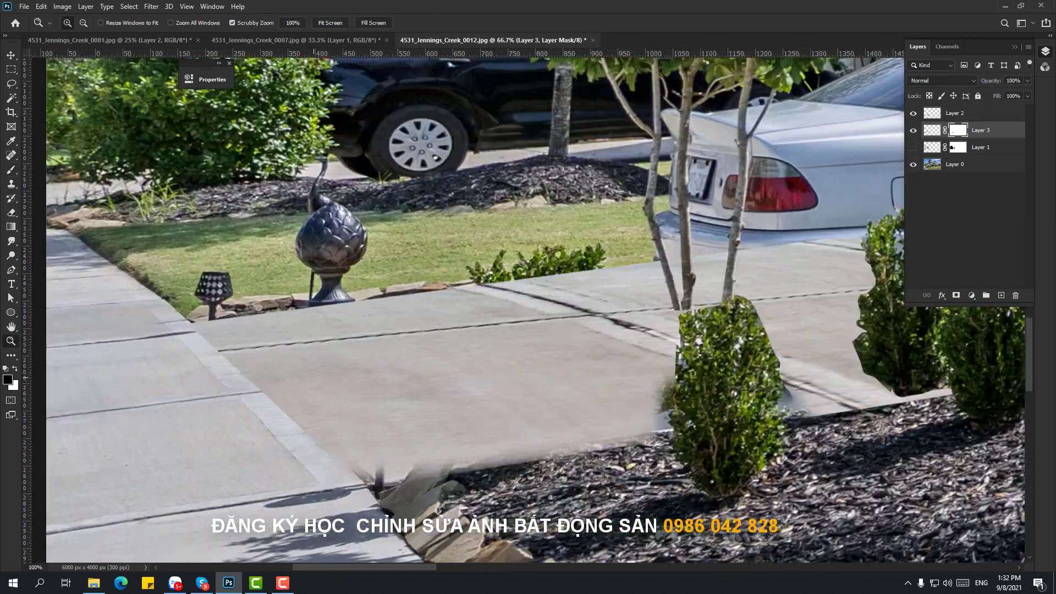
pyautogui.click(913, 131)
pyautogui.click(914, 130)
pyautogui.click(914, 147)
pyautogui.hotkey('ctrl', '0')
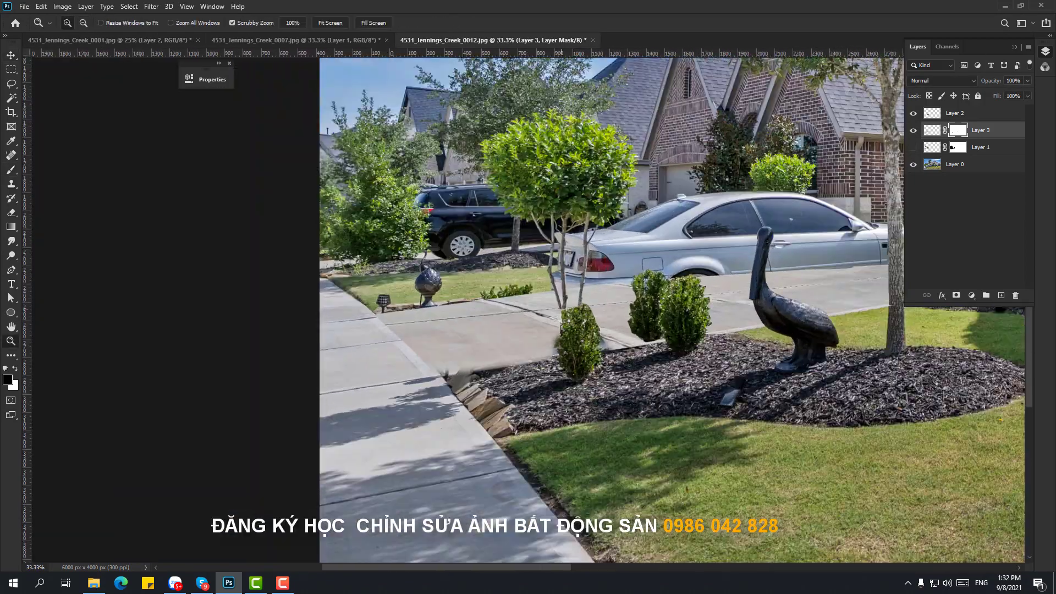
pyautogui.hotkey('ctrl', '1')
# - Paint with an enlarged brush to reveal the lamp and bush through the patch, then shrink the brush
pyautogui.press('b')
pyautogui.press(']')
pyautogui.press(']')
pyautogui.press(']')
pyautogui.moveTo(278, 356); pyautogui.dragTo(616, 253)
pyautogui.moveTo(758, 314); pyautogui.dragTo(651, 385)
pyautogui.hotkey('ctrl', '0')
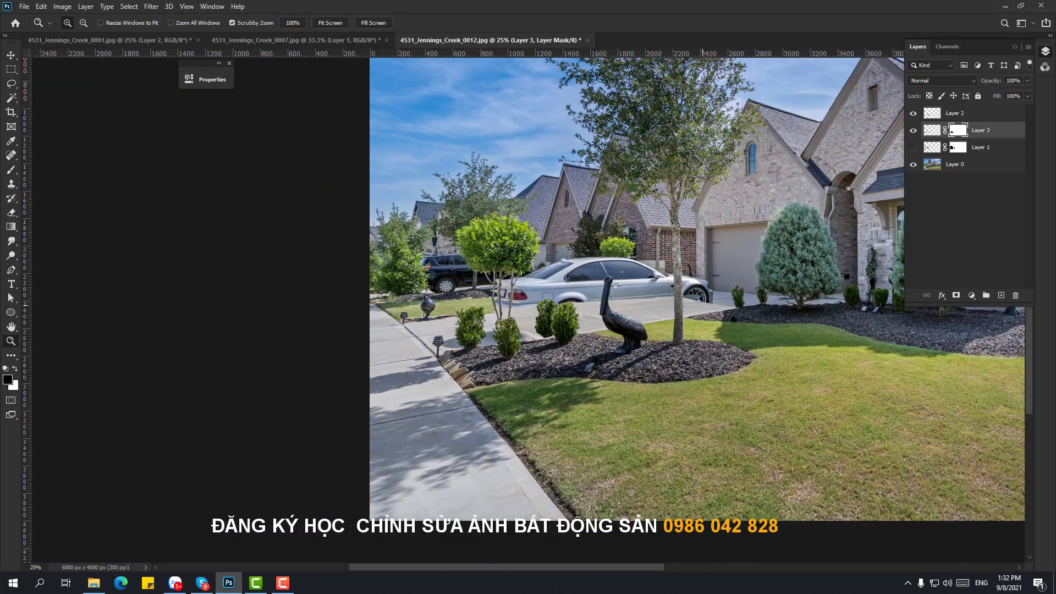
pyautogui.hotkey('ctrl', '+')
pyautogui.hotkey('ctrl', '+')
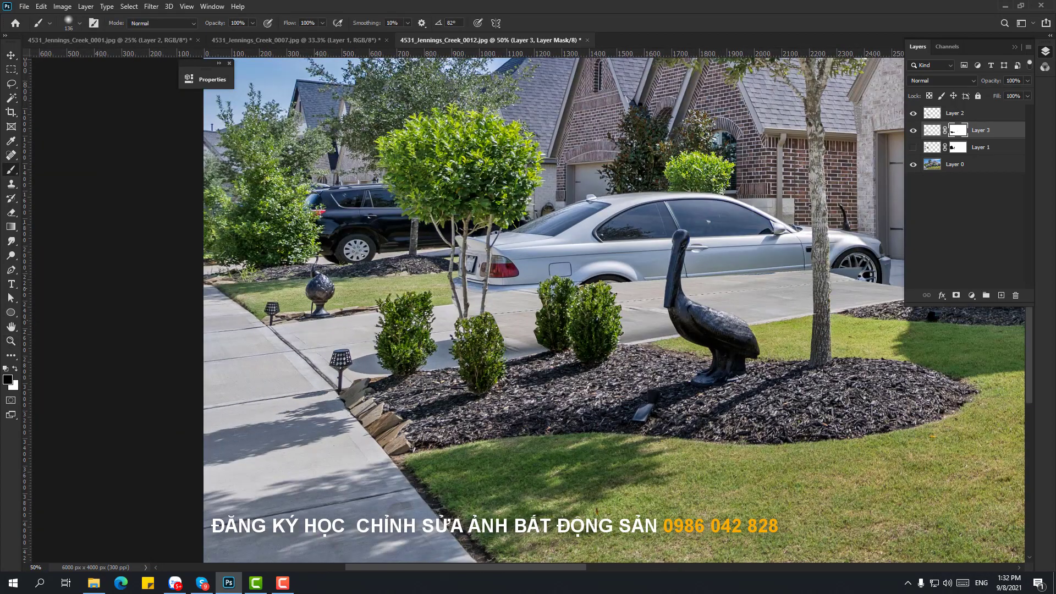
pyautogui.hotkey('ctrl', '+')
pyautogui.rightClick(487, 391)
pyautogui.press('Return')
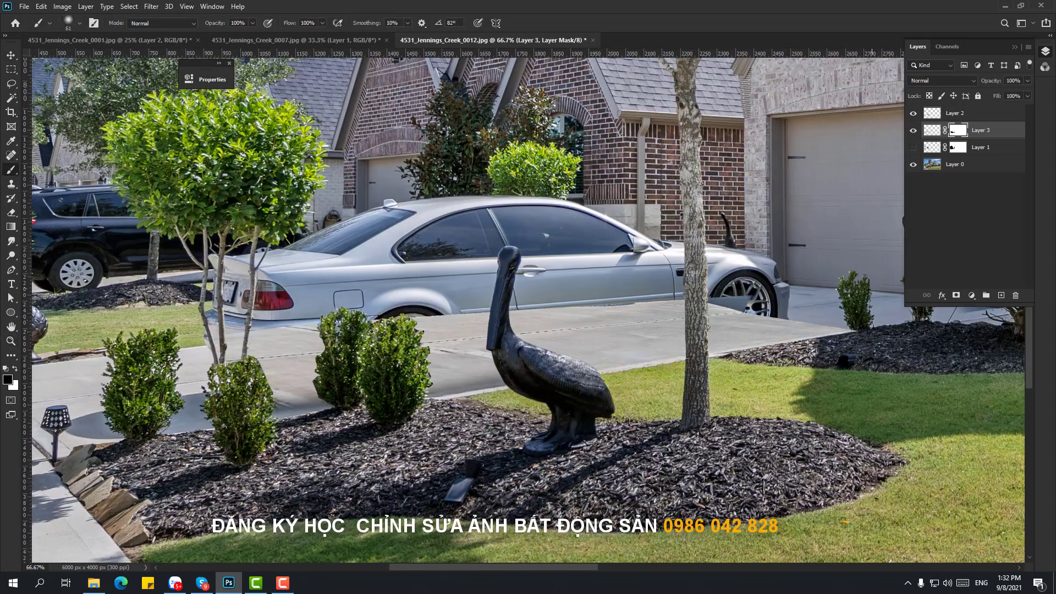
pyautogui.press('[')
pyautogui.press('[')
pyautogui.press('[')
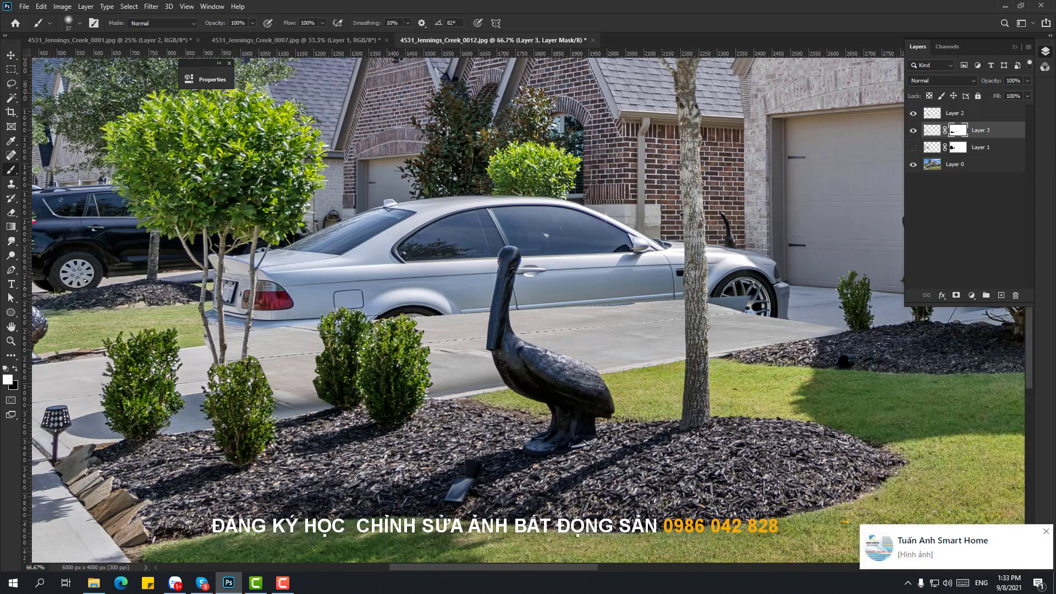
# - Reposition the view near the garage and select the cut-out plants layer
pyautogui.press('v')
pyautogui.moveTo(841, 329); pyautogui.dragTo(687, 297)
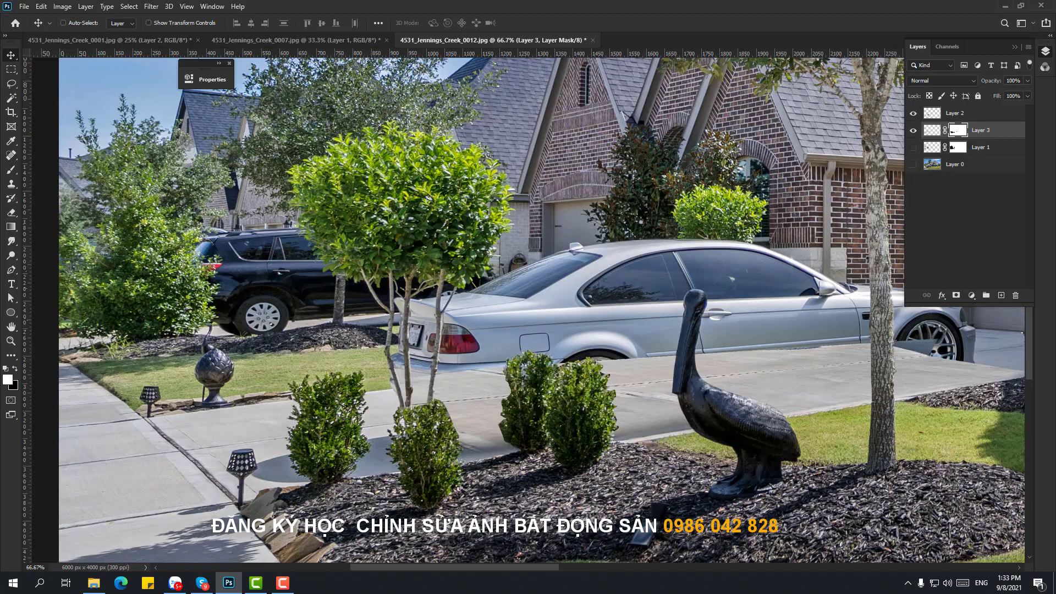
pyautogui.press('z')
pyautogui.hotkey('ctrl', '-')
pyautogui.hotkey('ctrl', '-')
pyautogui.hotkey('ctrl', '-')
pyautogui.hotkey('ctrl', '-')
pyautogui.hotkey('ctrl', '-')
pyautogui.hotkey('ctrl', '+')
pyautogui.hotkey('ctrl', '+')
pyautogui.hotkey('ctrl', '+')
pyautogui.hotkey('ctrl', '+')
pyautogui.hotkey('ctrl', '+')
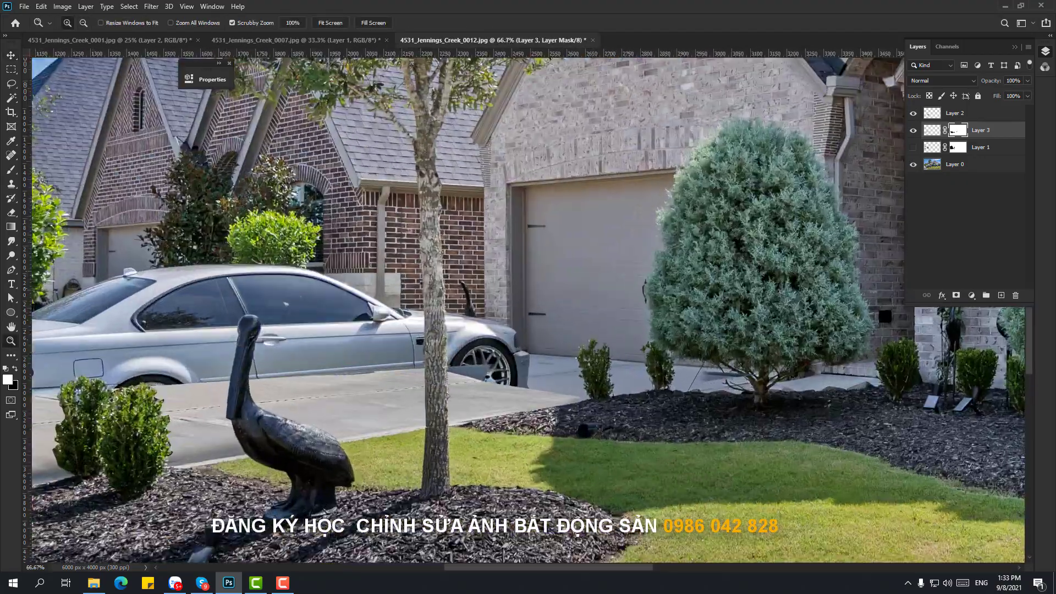
pyautogui.hscroll(2, 528, 309)
pyautogui.press('b')
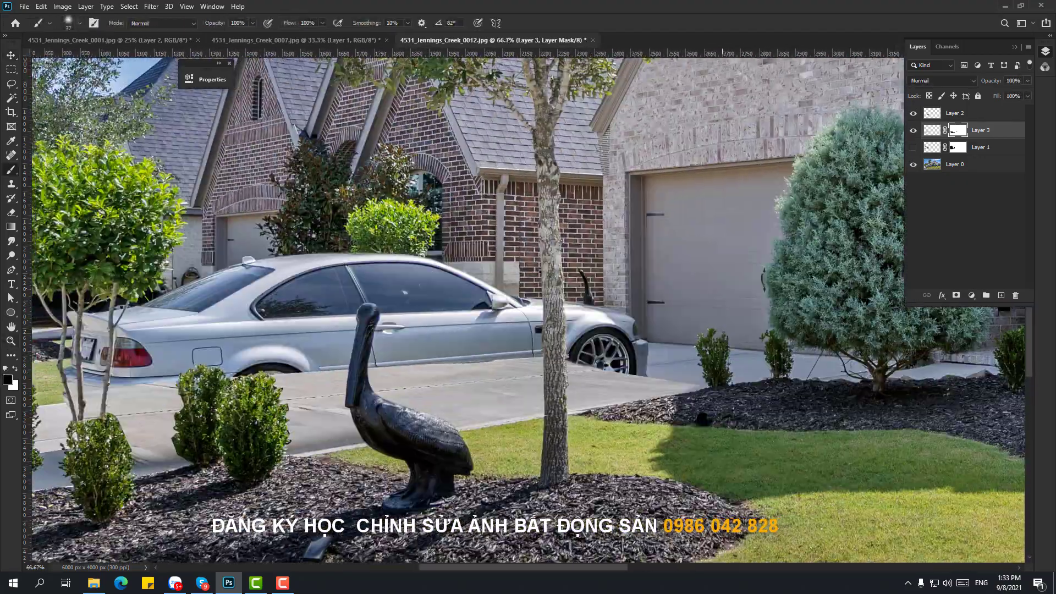
pyautogui.click(956, 113)
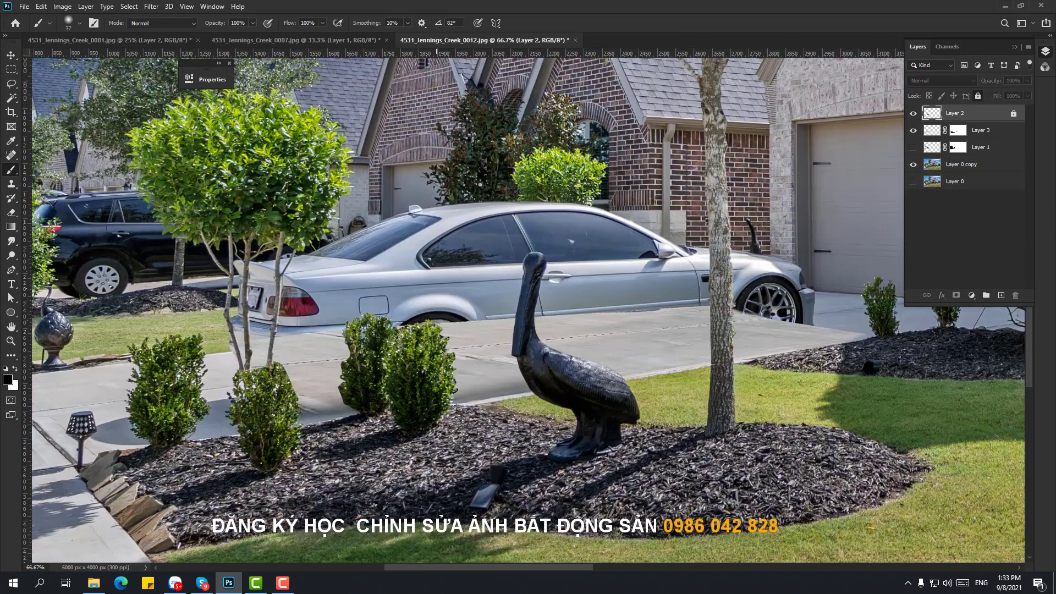
# - Magic Wand-select the lawn in the other house photo and drag it into the main photo
pyautogui.hotkey('ctrl', '-')
pyautogui.hotkey('ctrl', '-')
pyautogui.press('v')
pyautogui.hotkey('ctrl', 'shift', 'Tab')
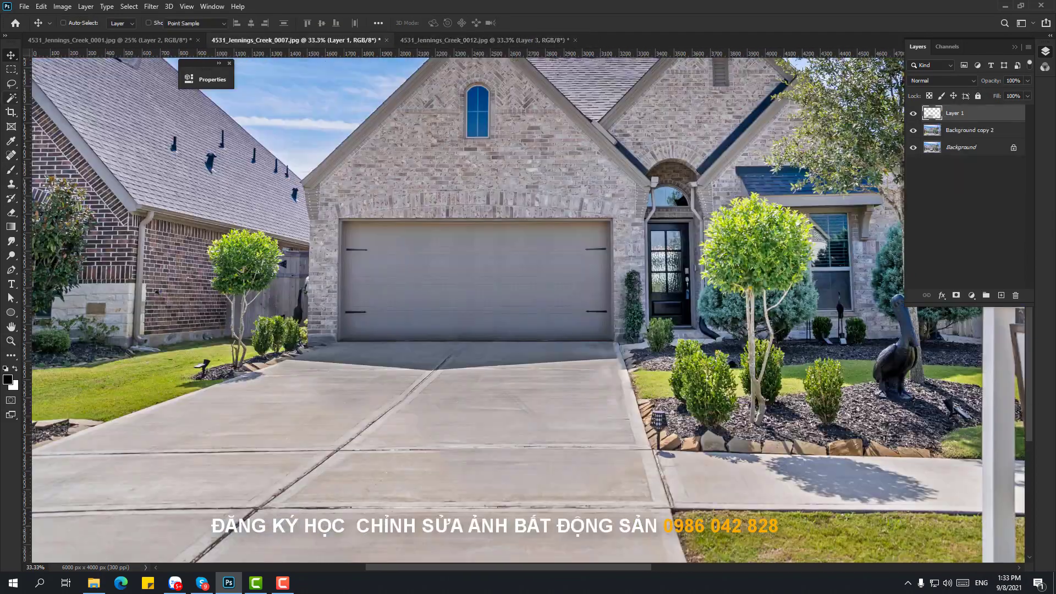
pyautogui.press('w')
pyautogui.hotkey('alt', '[')
pyautogui.click(165, 386)
pyautogui.moveTo(202, 366); pyautogui.dragTo(275, 264)
pyautogui.press('Return')
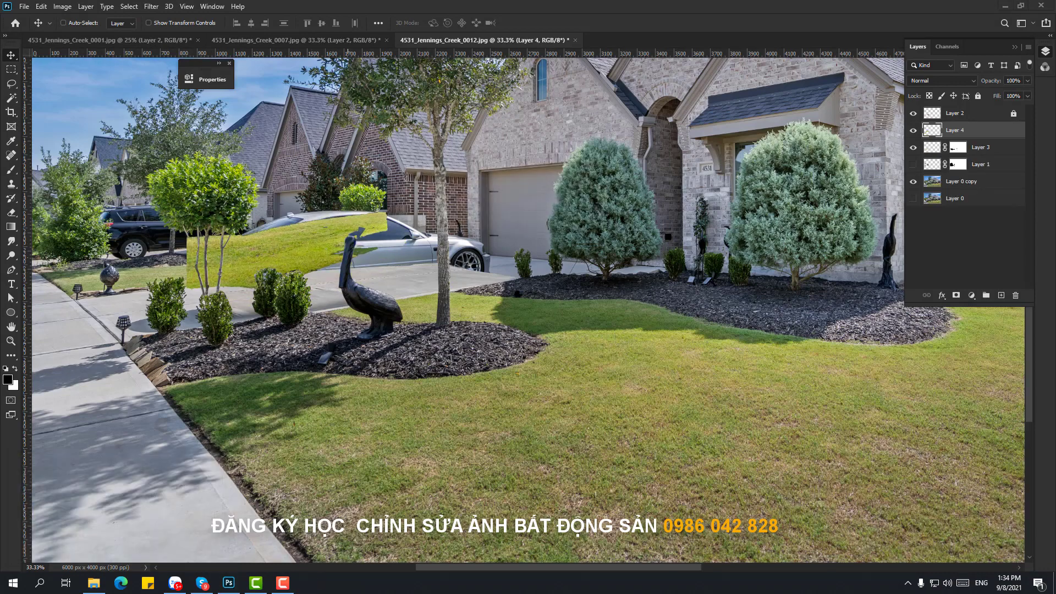
# - Delete the Temp folder's files, dismissing the file-in-use warning for cs_recording.trec
pyautogui.hotkey('alt', 'Tab')
pyautogui.hotkey('shift', 'Delete')
pyautogui.press('Return')
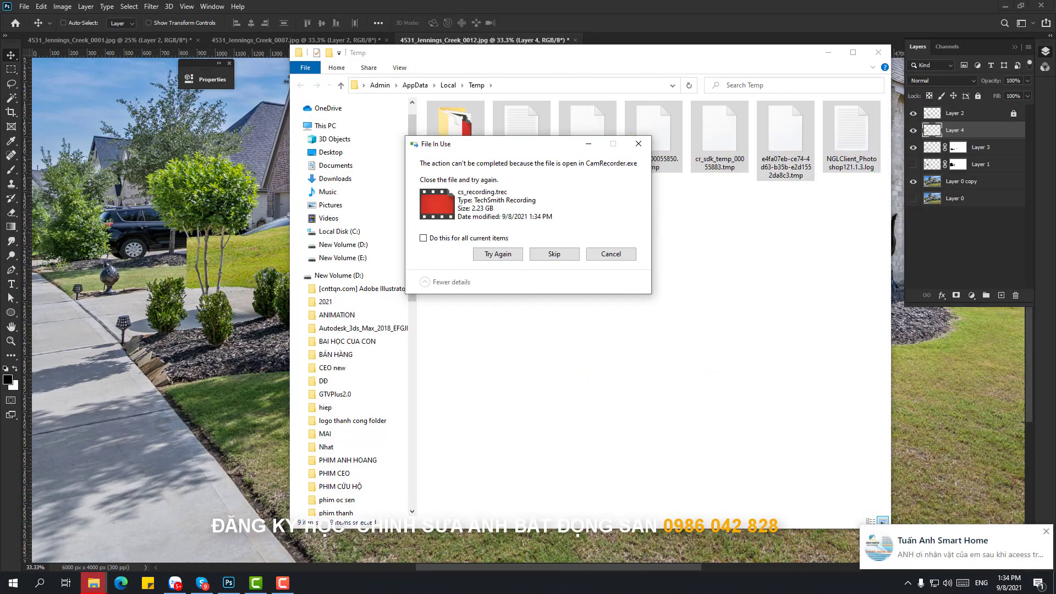
pyautogui.press('Escape')
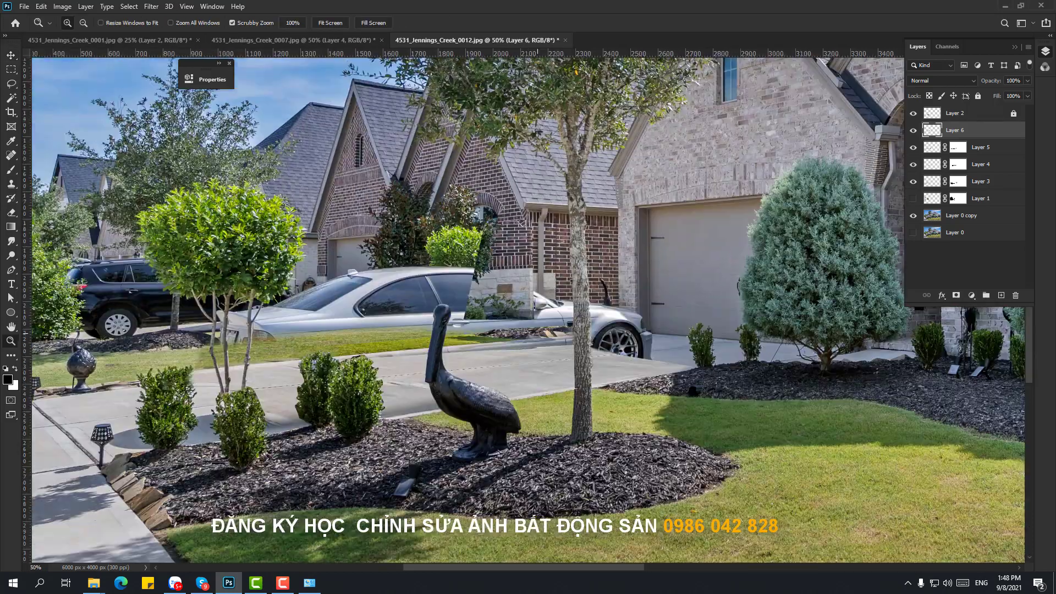
# - Resize the stone-pillar patch on Layer 6 by adjusting its top edge and corners
pyautogui.hotkey('ctrl', 't')
pyautogui.moveTo(498, 219); pyautogui.dragTo(499, 225)
pyautogui.moveTo(463, 318); pyautogui.dragTo(470, 315)
pyautogui.moveTo(463, 225); pyautogui.dragTo(463, 226)
pyautogui.press('Return')
# - View the car area at actual size and nudge the pillar patch left and down into place
pyautogui.press('e')
pyautogui.press('z')
pyautogui.doubleClick(613, 302)
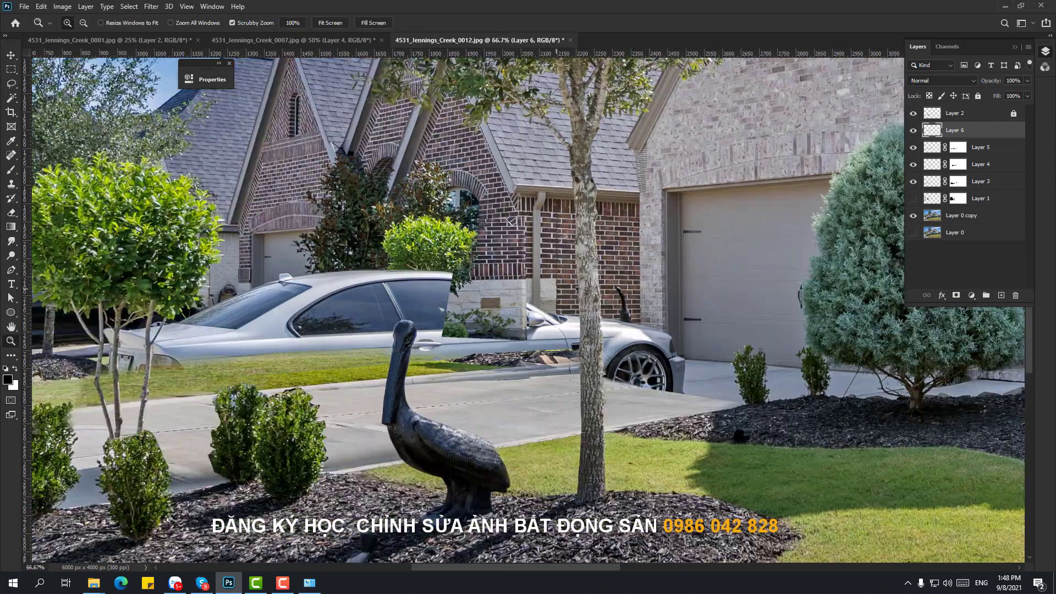
pyautogui.press('v')
pyautogui.press('Left')
pyautogui.press('Left')
pyautogui.press('Down')
pyautogui.press('Down')
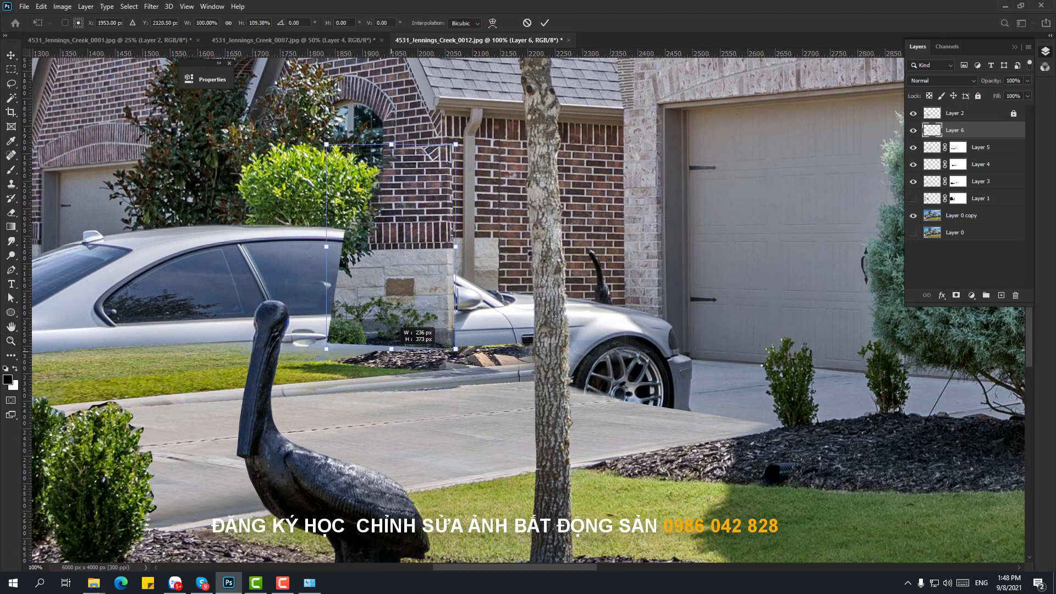
pyautogui.press('Up')
pyautogui.press('Up')
# - Outline a new brick-wall patch area with the Pen tool and place its layer below the pillar patch
pyautogui.press('z')
pyautogui.keyDown('alt'); pyautogui.click(461, 330); pyautogui.keyUp('alt')
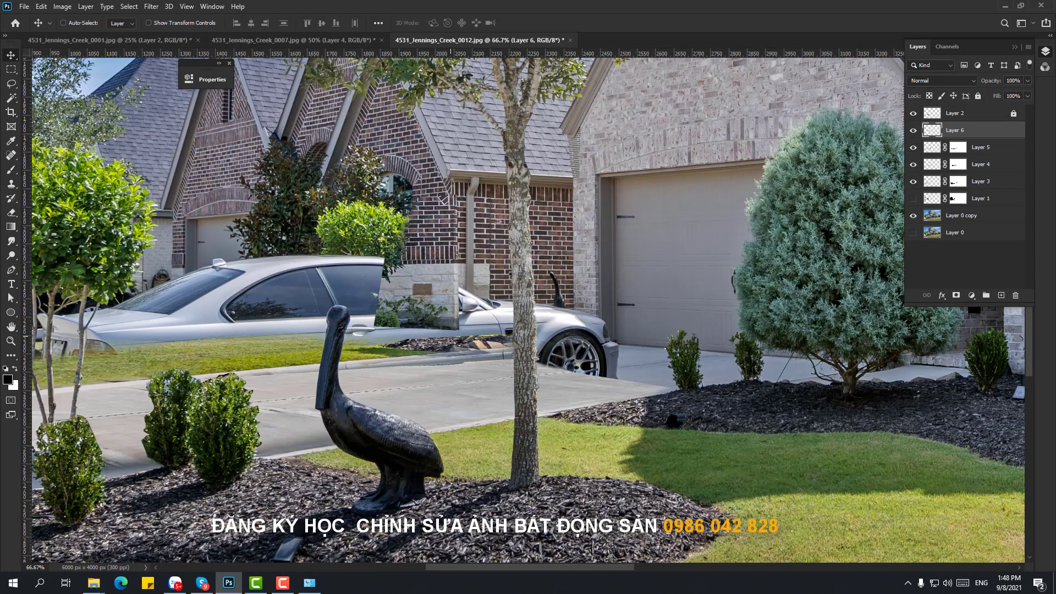
pyautogui.press('p')
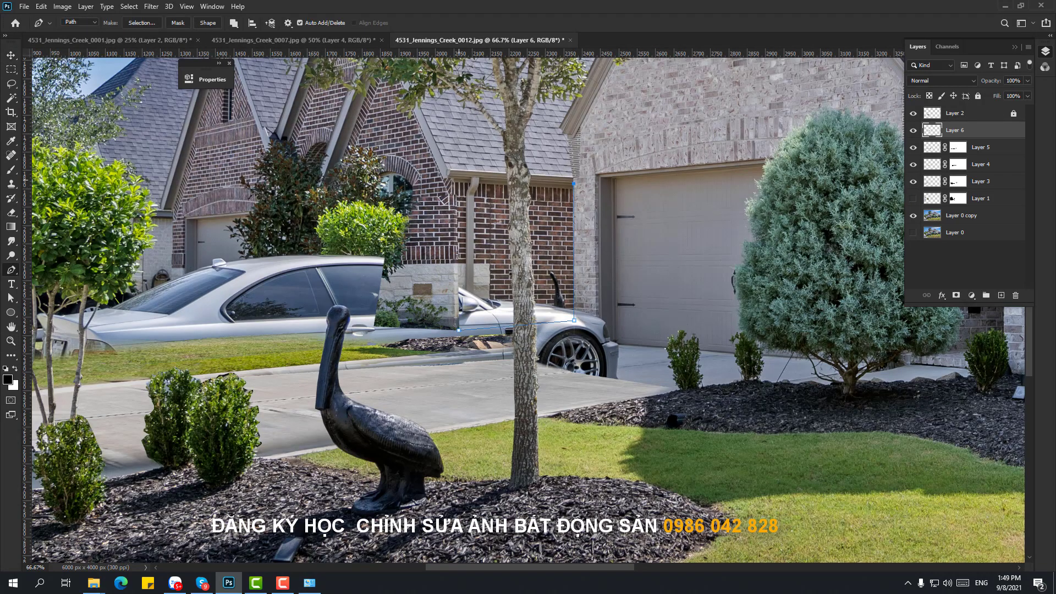
pyautogui.press('z')
pyautogui.click(520, 253)
pyautogui.moveTo(946, 128); pyautogui.dragTo(947, 135)
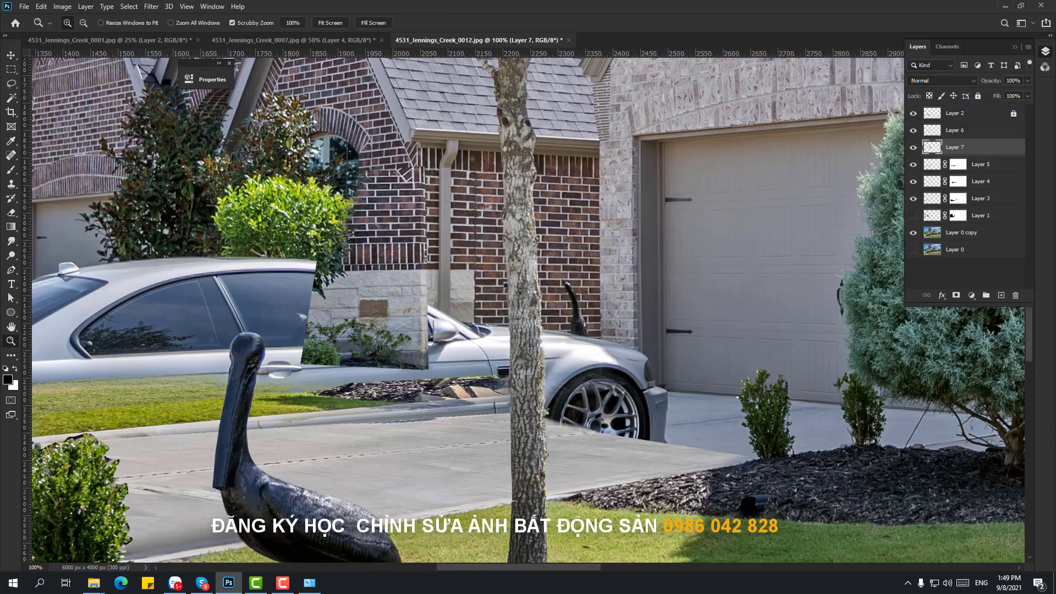
# - Clone the downspout and stone texture on Layer 7 over the car mirror, smudge and wall bracket
pyautogui.click(455, 348)
pyautogui.press('s')
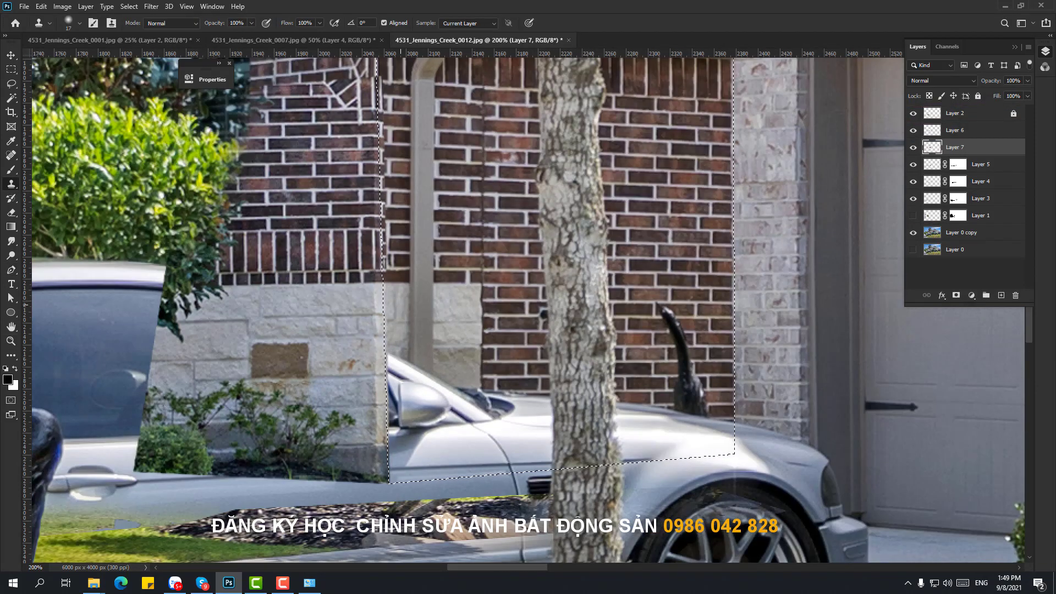
pyautogui.moveTo(417, 407)
pyautogui.mouseDown()
pyautogui.moveTo(420, 343)
pyautogui.moveTo(449, 350)
pyautogui.mouseUp()
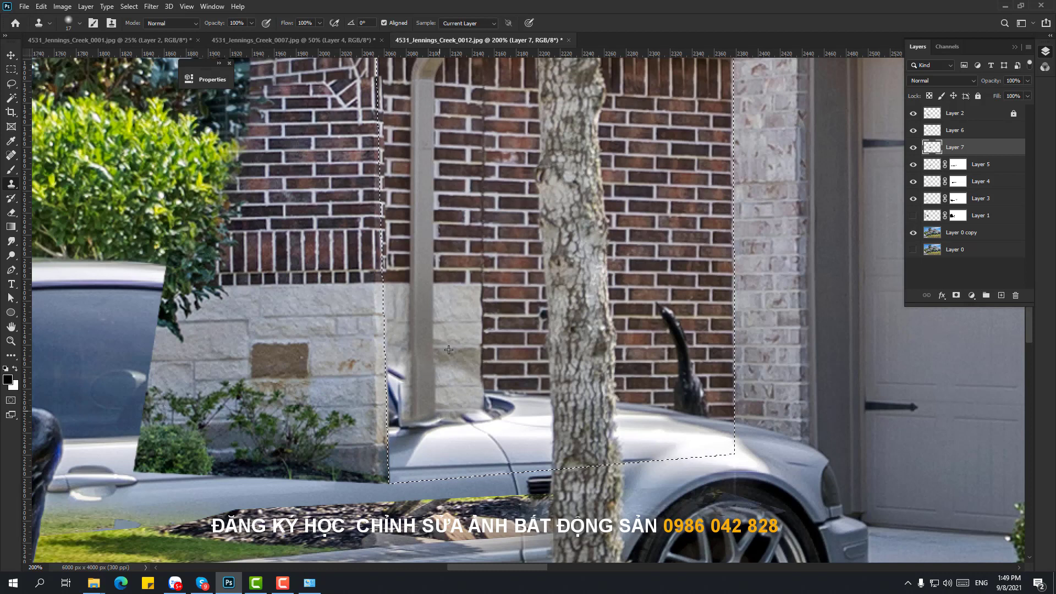
pyautogui.moveTo(473, 440); pyautogui.dragTo(432, 424)
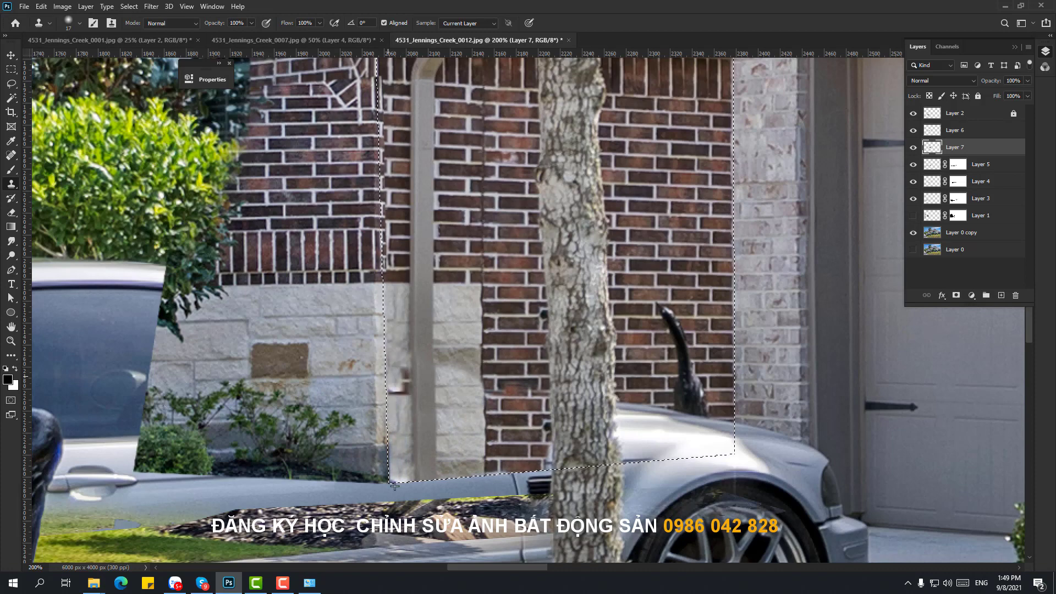
pyautogui.moveTo(385, 358); pyautogui.dragTo(394, 446)
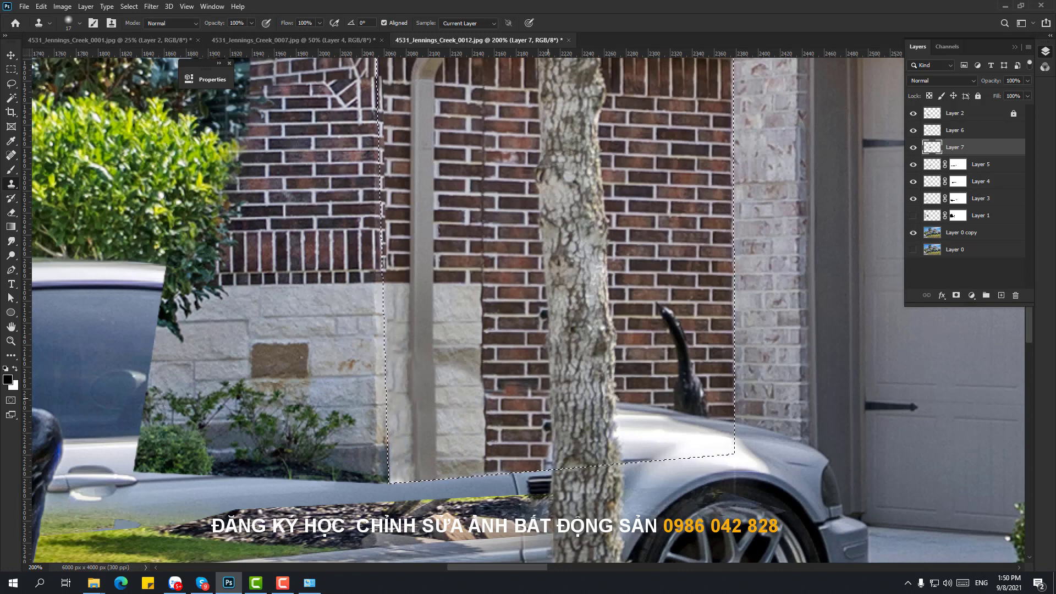
pyautogui.hscroll(5, 495, 308)
pyautogui.rightClick(291, 278)
# - Deselect, duplicate the brick-wall patch and shift the copy 115 px down
pyautogui.press('Escape')
pyautogui.hotkey('ctrl', 'd')
pyautogui.hotkey('ctrl', 'j')
pyautogui.press('v')
pyautogui.moveTo(440, 250); pyautogui.dragTo(440, 313)
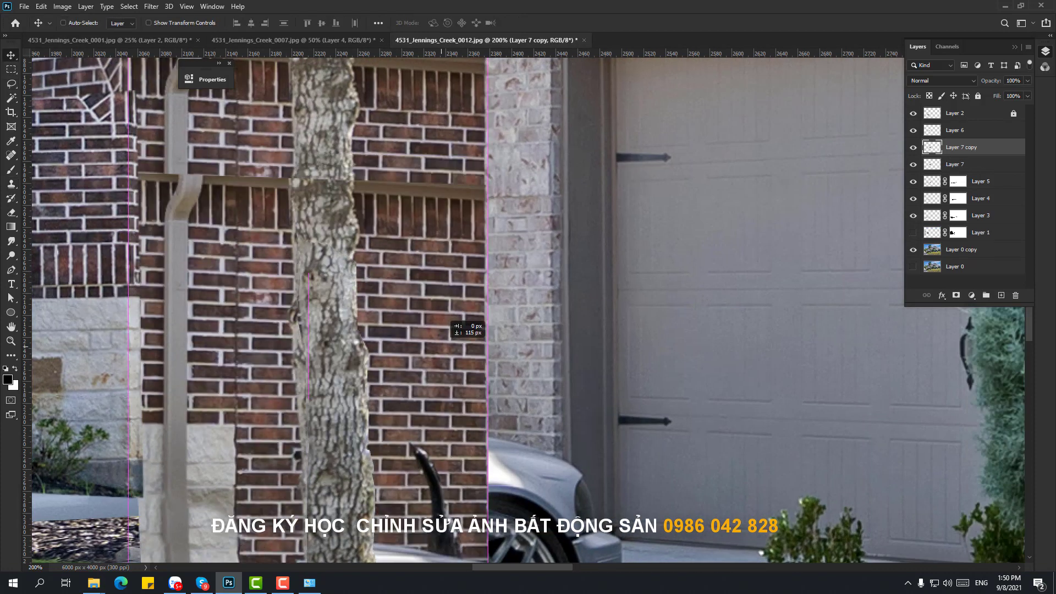
# - Reshape the lowered copy and give it a hiding mask, painting white to reveal bricks over the fender
pyautogui.hotkey('ctrl', 't')
pyautogui.moveTo(440, 413)
pyautogui.mouseDown()
pyautogui.moveTo(449, 289)
pyautogui.moveTo(497, 282)
pyautogui.mouseUp()
pyautogui.press('Return')
pyautogui.keyDown('alt'); pyautogui.click(956, 296); pyautogui.keyUp('alt')
pyautogui.press('b')
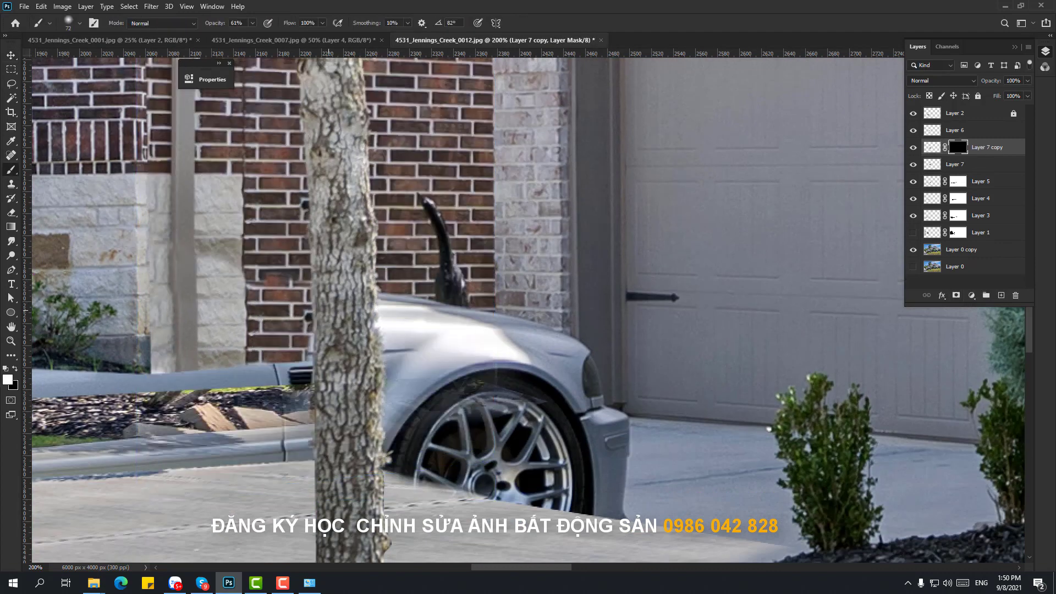
pyautogui.moveTo(328, 311)
pyautogui.mouseDown()
pyautogui.moveTo(430, 341)
pyautogui.moveTo(286, 357)
pyautogui.moveTo(468, 275)
pyautogui.moveTo(440, 201)
pyautogui.mouseUp()
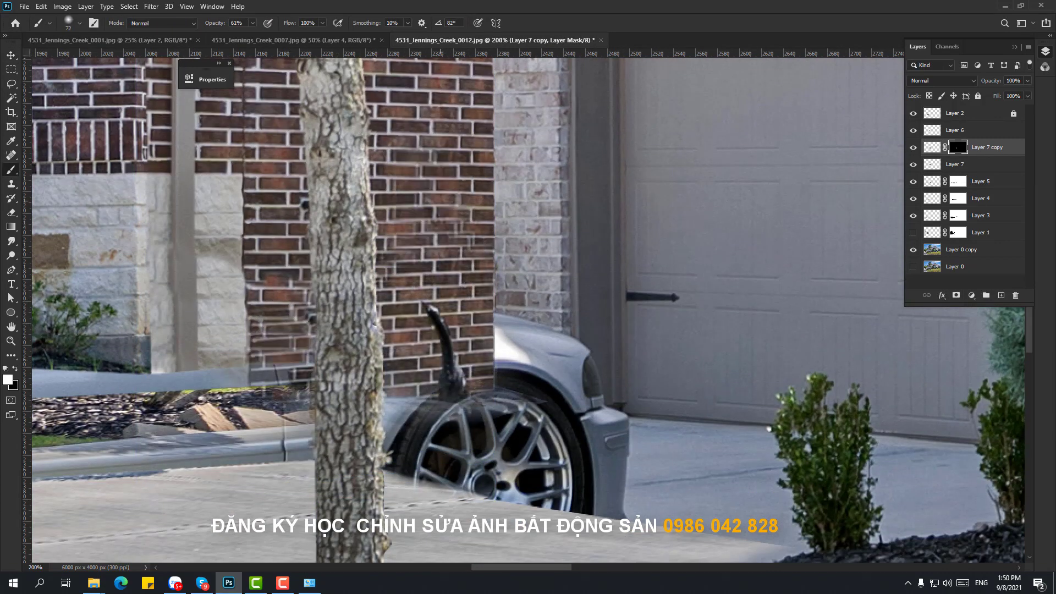
pyautogui.click(914, 147)
pyautogui.moveTo(484, 137); pyautogui.dragTo(482, 308)
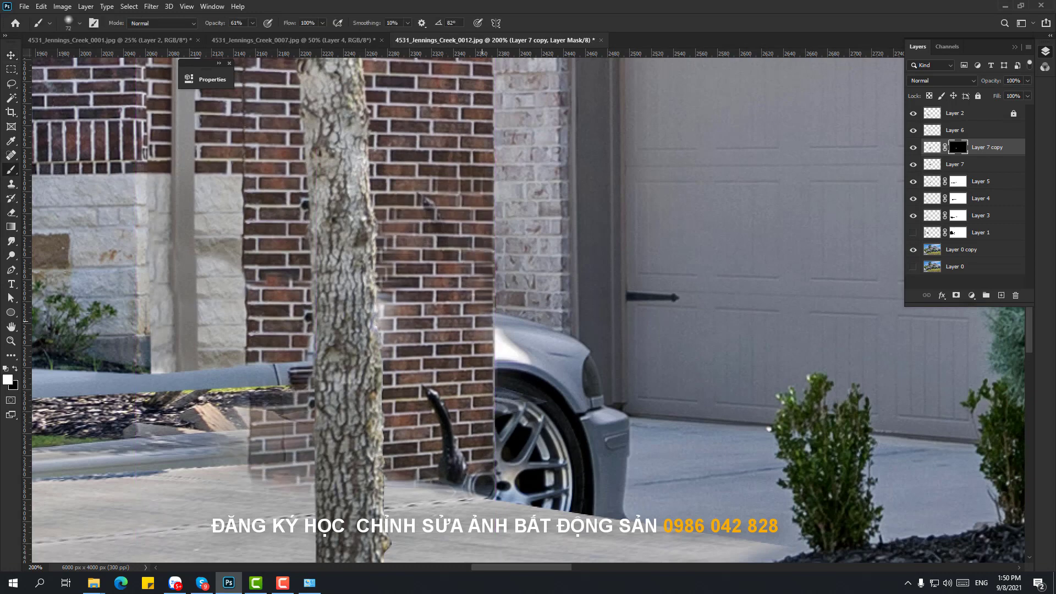
pyautogui.hotkey('ctrl', 'z')
# - Fill the mask inside a Pen-path selection, then deselect
pyautogui.press('x')
pyautogui.press('p')
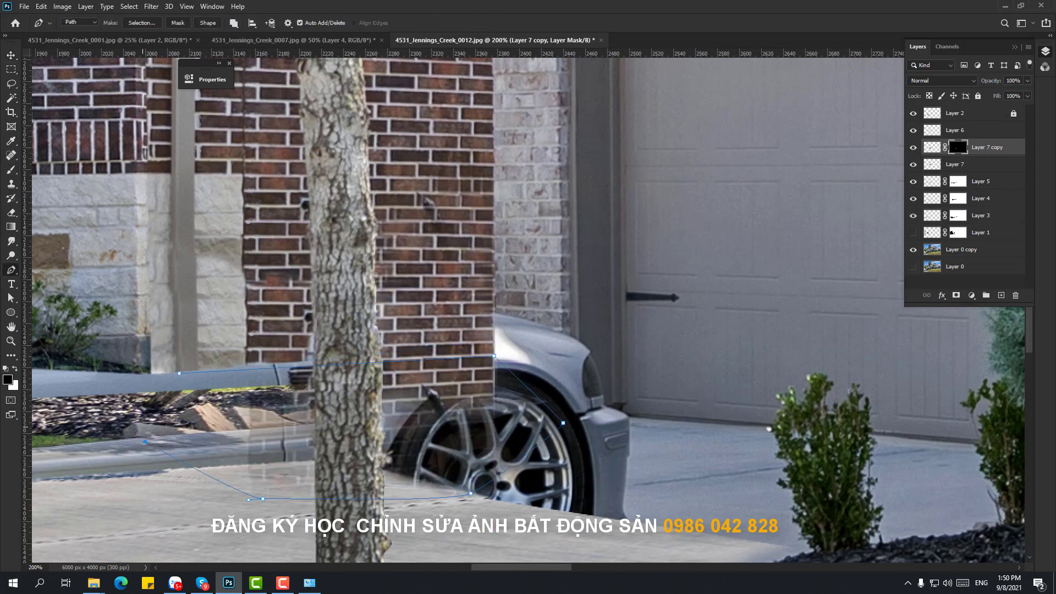
pyautogui.hotkey('ctrl', 'Return')
pyautogui.hotkey('alt', 'Delete')
pyautogui.hotkey('ctrl', 'd')
pyautogui.press('z')
# - Target the copy's image and lasso the driveway and wheel area
pyautogui.keyDown('alt'); pyautogui.click(525, 368); pyautogui.keyUp('alt')
pyautogui.press('v')
pyautogui.click(932, 148)
pyautogui.hotkey('ctrl', 't')
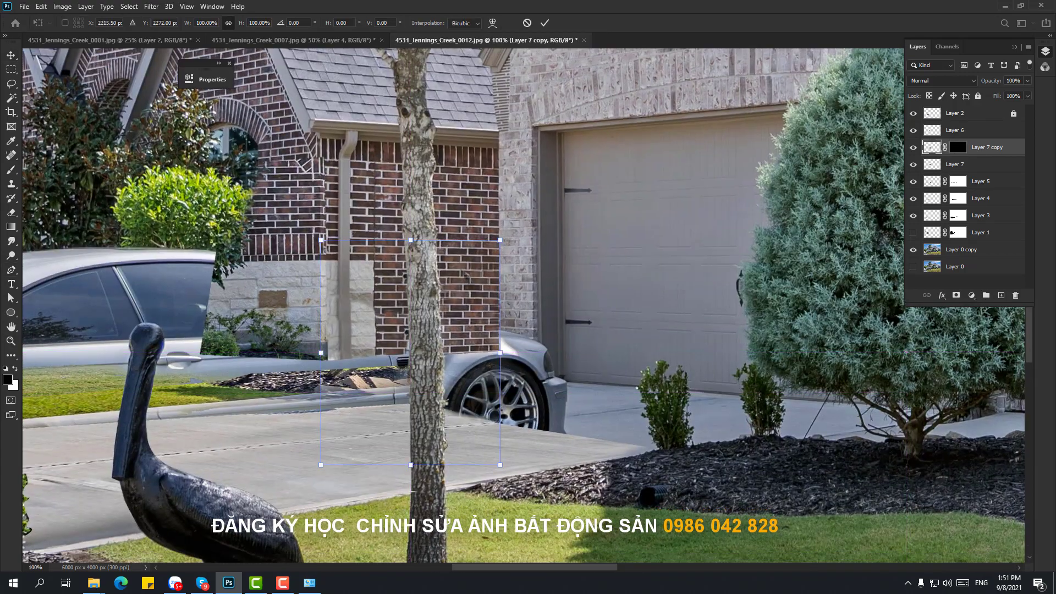
pyautogui.press('Escape')
pyautogui.press('l')
pyautogui.moveTo(236, 426); pyautogui.dragTo(523, 370)
pyautogui.rightClick(1017, 148)
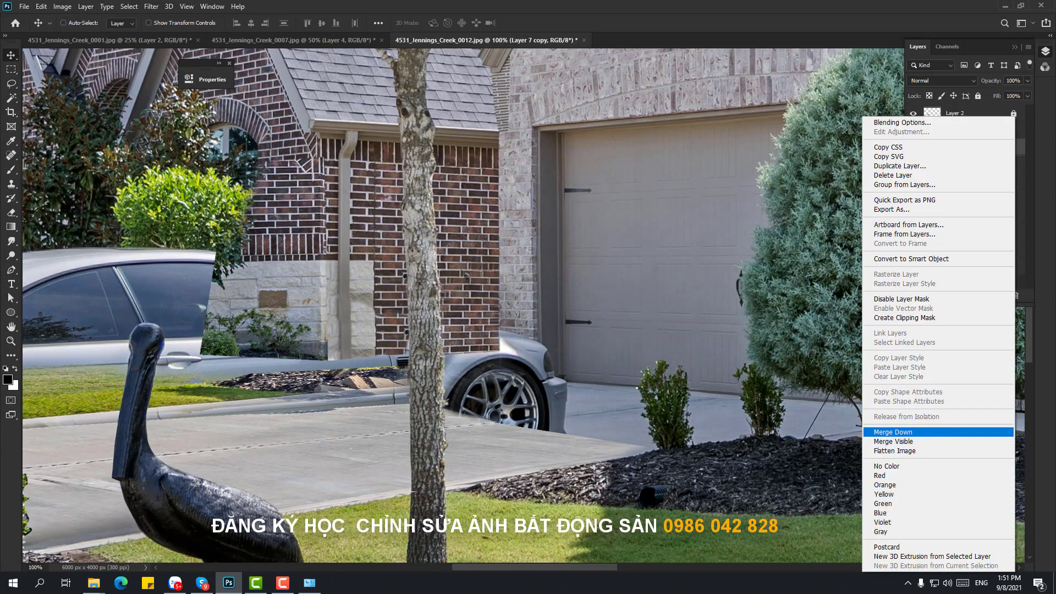
# - Merge the brick-wall copies into one patch layer
pyautogui.click(989, 112)
pyautogui.click(989, 148)
pyautogui.hotkey('ctrl', 'j')
pyautogui.keyDown('ctrl'); pyautogui.click(988, 163); pyautogui.keyUp('ctrl')
pyautogui.hotkey('ctrl', 'e')
pyautogui.hotkey('ctrl', 't')
pyautogui.press('Escape')
# - Delete the merged patch's lower strip and resize the trimmed patch
pyautogui.press('m')
pyautogui.moveTo(327, 452); pyautogui.dragTo(621, 353)
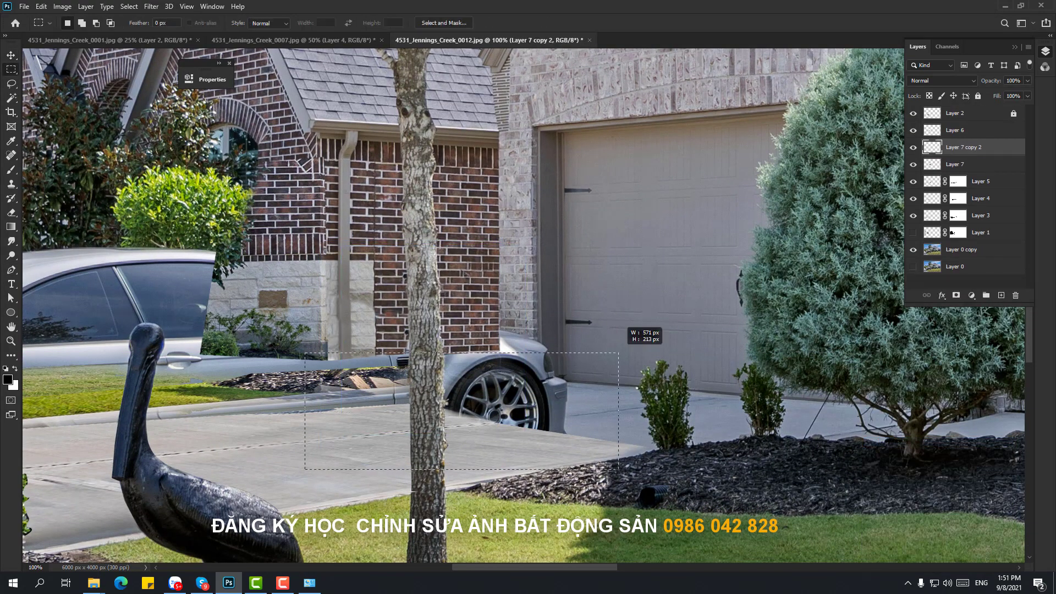
pyautogui.press('Delete')
pyautogui.hotkey('ctrl', 'd')
pyautogui.press('v')
pyautogui.hotkey('ctrl', 't')
pyautogui.moveTo(500, 353); pyautogui.dragTo(564, 427)
pyautogui.press('Return')
# - Merge Layer 7 into the wall patch and widen the result
pyautogui.click(913, 164)
pyautogui.click(914, 164)
pyautogui.keyDown('ctrl'); pyautogui.click(971, 165); pyautogui.keyUp('ctrl')
pyautogui.hotkey('ctrl', 'e')
pyautogui.hotkey('ctrl', 't')
pyautogui.moveTo(553, 373); pyautogui.dragTo(606, 372)
pyautogui.hotkey('ctrl', '-')
pyautogui.press('v')
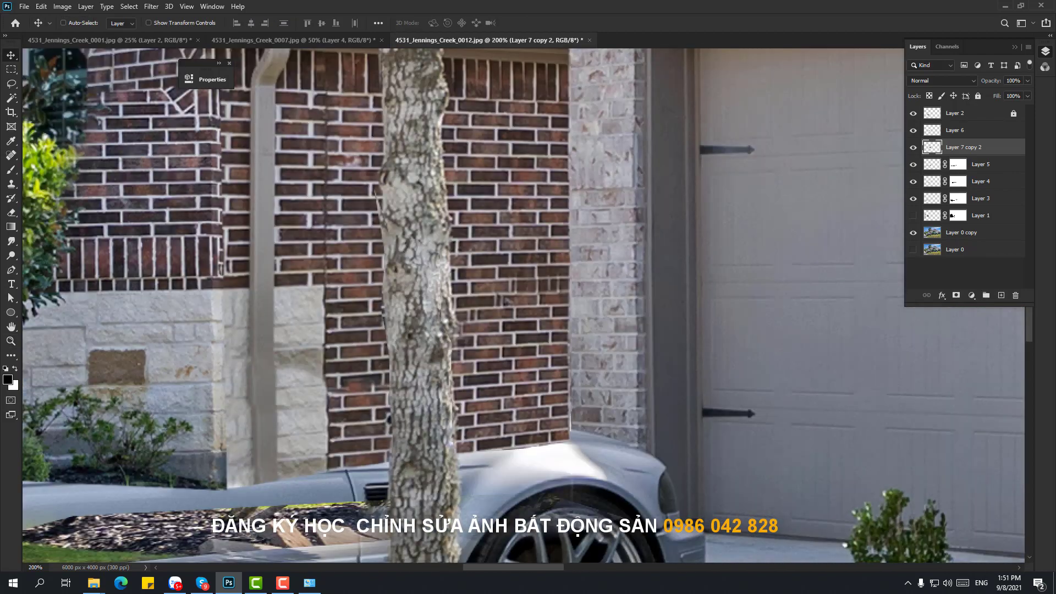
# - Pen-select the right pillar from the base photo, copy it to a new layer and bring it to the top
pyautogui.press('p')
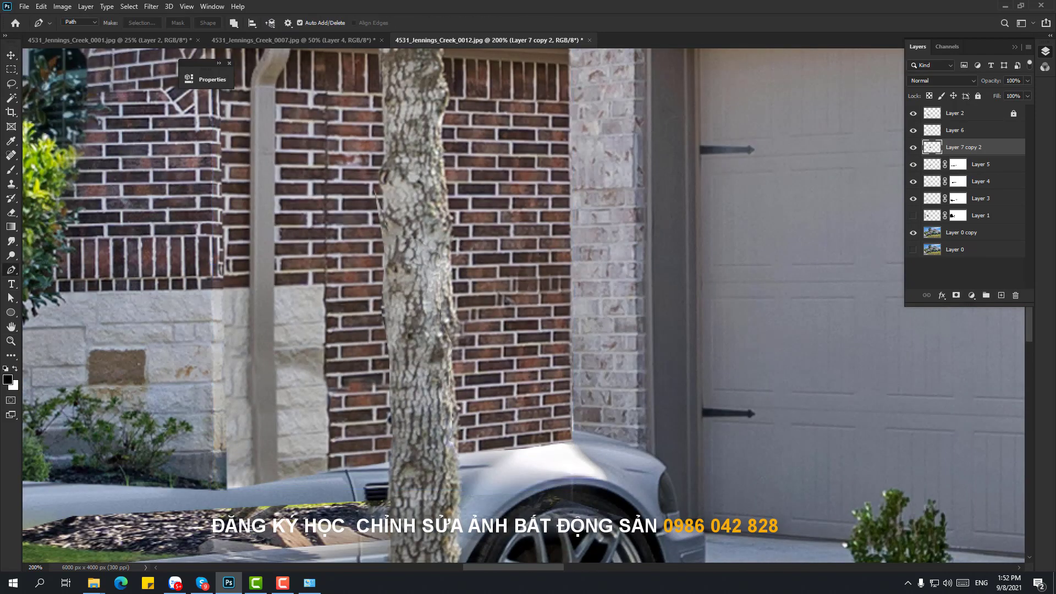
pyautogui.click(635, 438)
pyautogui.click(644, 157)
pyautogui.hotkey('ctrl', 'BackSpace')
pyautogui.moveTo(646, 306)
pyautogui.mouseDown()
pyautogui.moveTo(653, 275)
pyautogui.moveTo(629, 274)
pyautogui.moveTo(629, 302)
pyautogui.mouseUp()
pyautogui.hotkey('ctrl', 'z')
pyautogui.hotkey('ctrl', 'Return')
pyautogui.press('z')
pyautogui.click(962, 232)
pyautogui.hotkey('ctrl', 'j')
pyautogui.hotkey('ctrl', 'shift', ']')
# - Delete a triangular corner from the bottom of the pillar layer
pyautogui.keyDown('alt'); pyautogui.click(638, 245); pyautogui.keyUp('alt')
pyautogui.press('v')
pyautogui.click(608, 254)
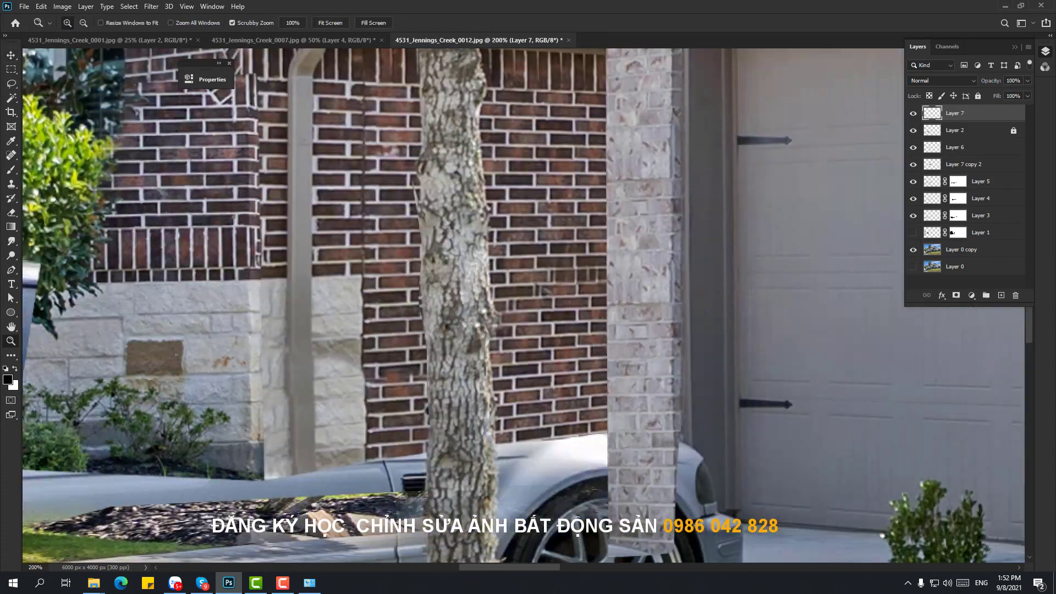
pyautogui.keyDown('alt'); pyautogui.click(661, 254); pyautogui.keyUp('alt')
pyautogui.click(641, 339)
pyautogui.press('p')
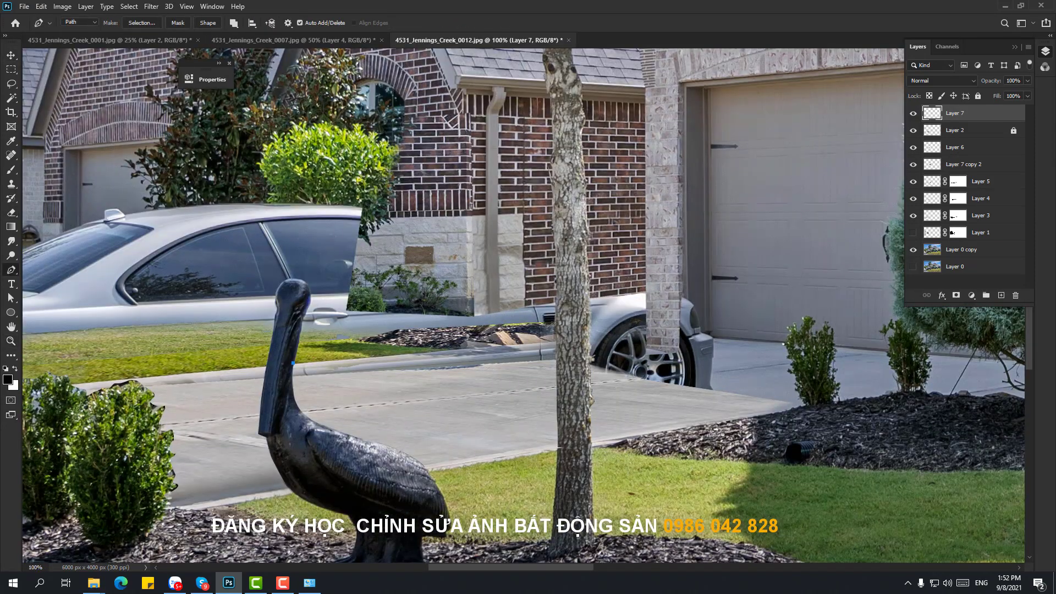
pyautogui.click(716, 380)
pyautogui.hotkey('ctrl', 'Return')
pyautogui.hotkey('ctrl', 'BackSpace')
pyautogui.hotkey('ctrl', 'z')
pyautogui.press('Delete')
pyautogui.hotkey('ctrl', 'd')
# - Raise Layer 8 above the wall patch and stretch the door-frame patch taller
pyautogui.click(961, 250)
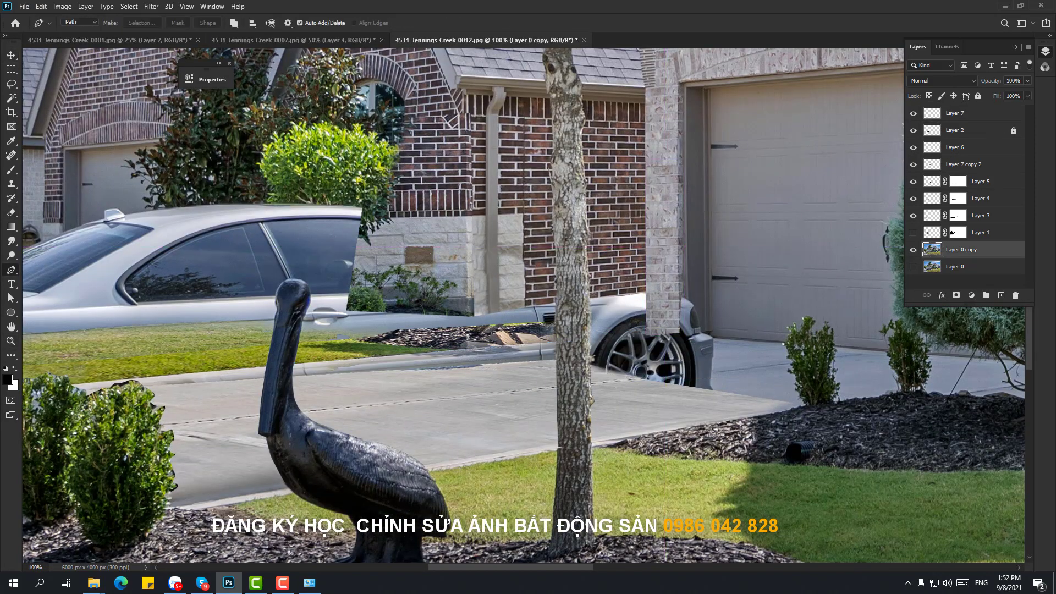
pyautogui.press('v')
pyautogui.hotkey('ctrl', ']')
pyautogui.hotkey('ctrl', ']')
pyautogui.hotkey('ctrl', ']')
pyautogui.hotkey('ctrl', ']')
pyautogui.hotkey('ctrl', ']')
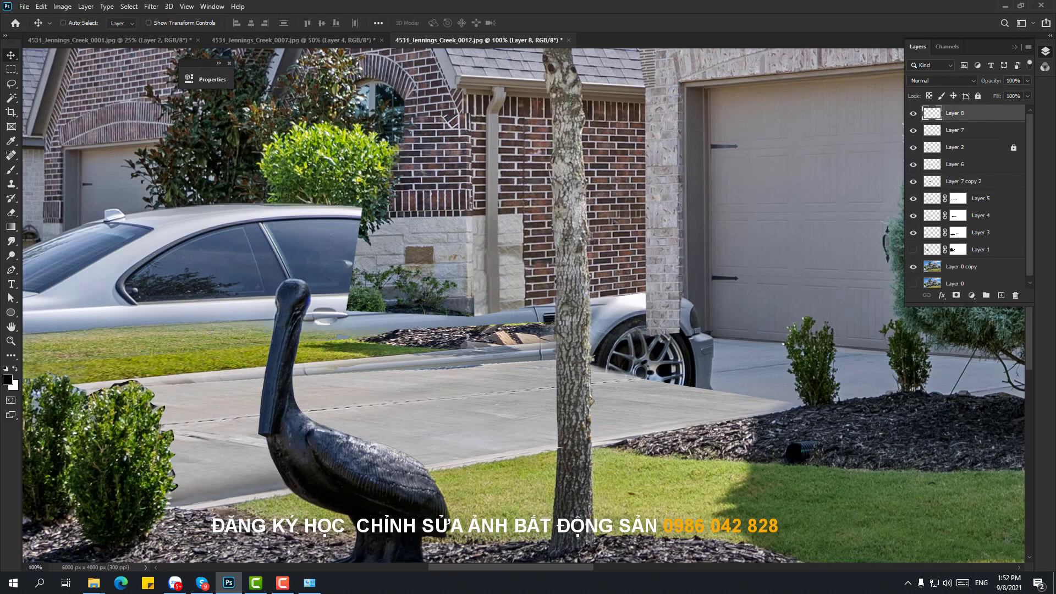
pyautogui.hotkey('ctrl', 't')
pyautogui.moveTo(695, 159); pyautogui.dragTo(592, 75)
# - Copy the brick pillar from the 0007 photo onto a layer and drag it into the 0012 photo
pyautogui.press('Return')
pyautogui.hotkey('ctrl', 'shift', 'Tab')
pyautogui.hotkey('ctrl', '+')
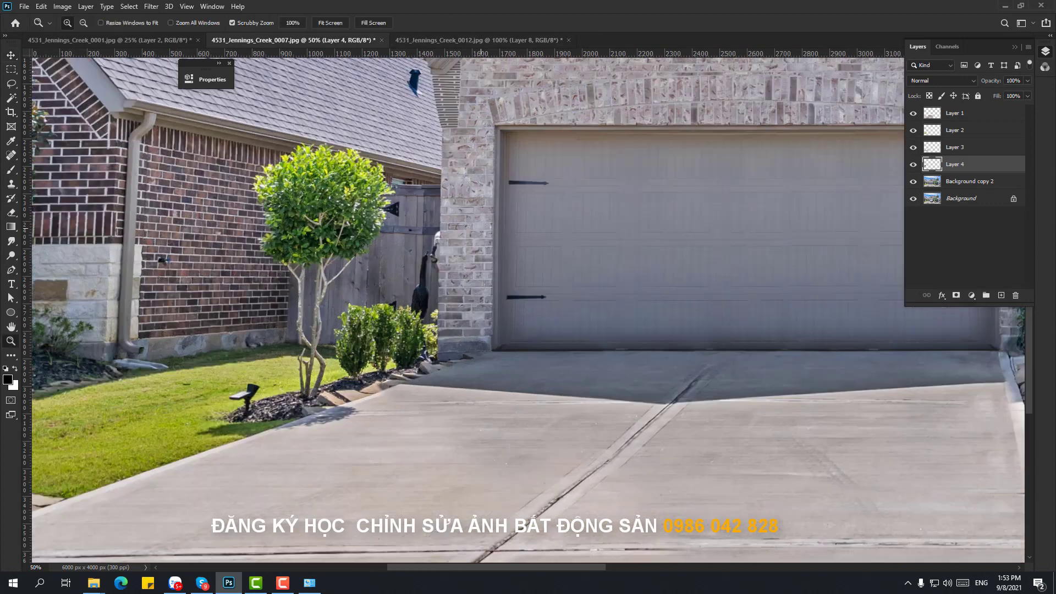
pyautogui.press('p')
pyautogui.click(970, 182)
pyautogui.hotkey('ctrl', 'j')
pyautogui.press('v')
pyautogui.moveTo(465, 243); pyautogui.dragTo(594, 218)
# - Distort the pillar beside the garage door, scaling it to about half size and 170 px lower
pyautogui.hotkey('ctrl', 't')
pyautogui.moveTo(641, 410); pyautogui.dragTo(621, 333)
pyautogui.moveTo(548, 333)
pyautogui.mouseDown()
pyautogui.moveTo(549, 308)
pyautogui.moveTo(550, 321)
pyautogui.mouseUp()
pyautogui.moveTo(591, 220); pyautogui.dragTo(589, 240)
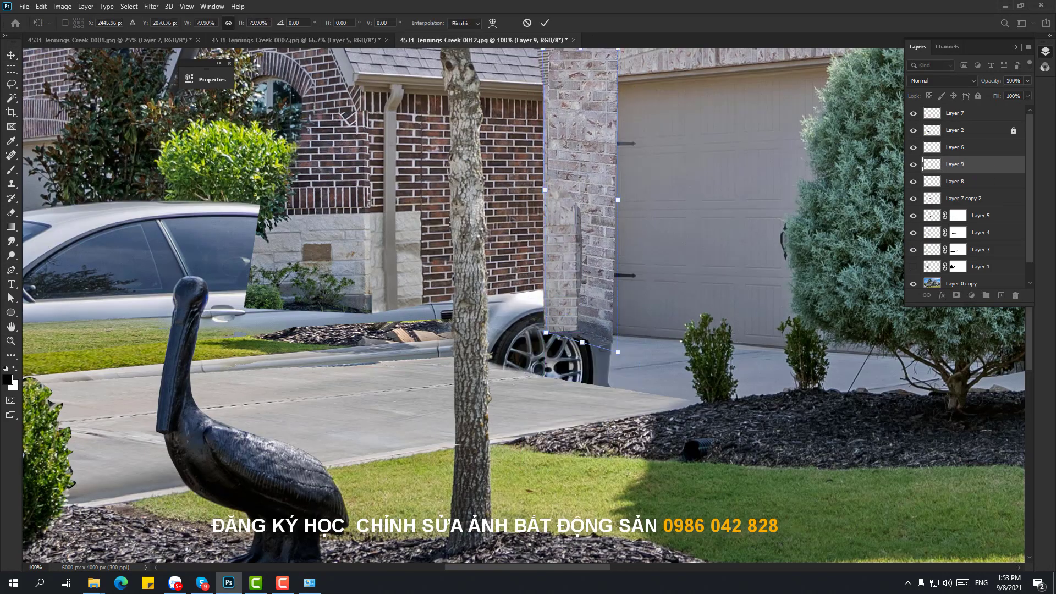
pyautogui.moveTo(617, 352); pyautogui.dragTo(569, 255)
pyautogui.moveTo(586, 164); pyautogui.dragTo(576, 235)
pyautogui.press('Return')
# - Bring the pillar to the top, stretch its top upward and pull its bottom-right corner out
pyautogui.hotkey('ctrl', 'shift', ']')
pyautogui.hotkey('ctrl', 't')
pyautogui.moveTo(566, 142); pyautogui.dragTo(560, 86)
pyautogui.press('Return')
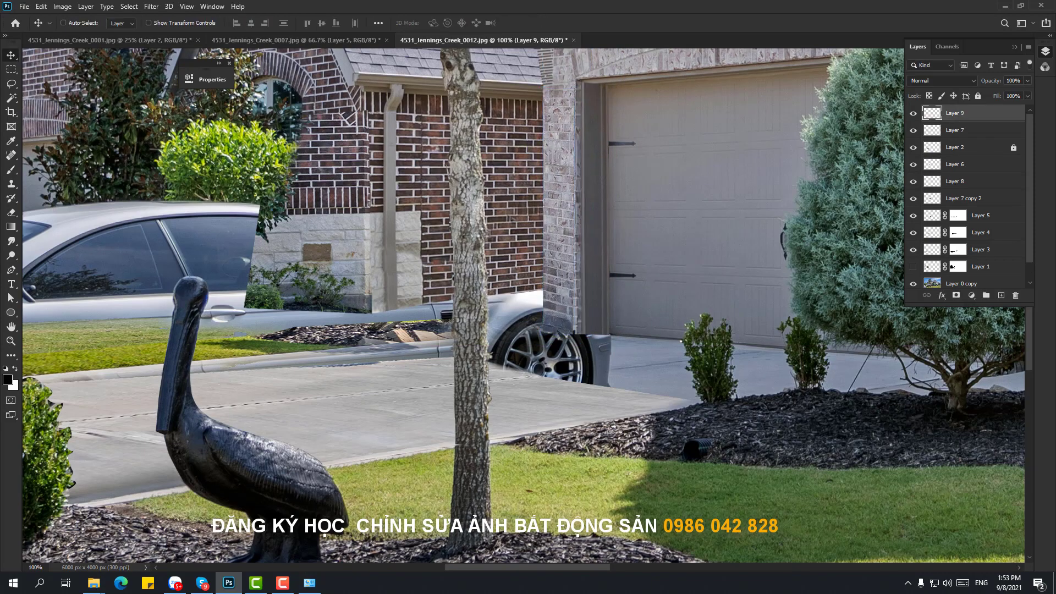
pyautogui.hotkey('ctrl', 't')
pyautogui.moveTo(576, 334); pyautogui.dragTo(373, 331)
pyautogui.press('Return')
pyautogui.keyDown('ctrl'); pyautogui.click(588, 330); pyautogui.keyUp('ctrl')
pyautogui.moveTo(373, 331); pyautogui.dragTo(428, 387)
pyautogui.hotkey('ctrl', 'z')
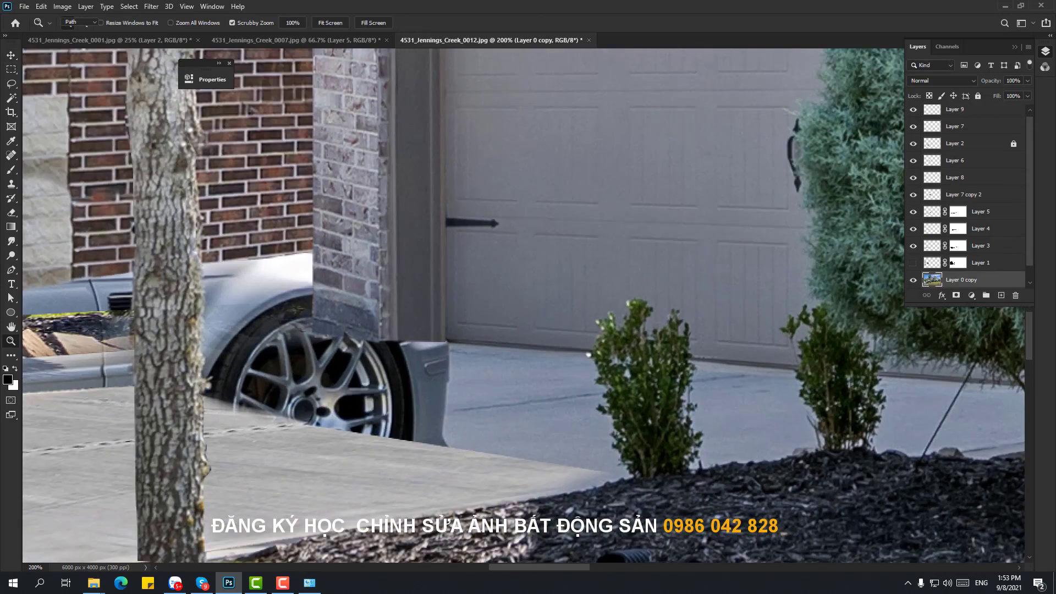
# - Skew the bottom corners of the door-frame patch and the brick pillar downward
pyautogui.press('Escape')
pyautogui.press('v')
pyautogui.keyDown('ctrl'); pyautogui.click(414, 325); pyautogui.keyUp('ctrl')
pyautogui.hotkey('ctrl', 't')
pyautogui.moveTo(378, 342); pyautogui.dragTo(381, 357)
pyautogui.press('Return')
pyautogui.keyDown('ctrl'); pyautogui.click(352, 319); pyautogui.keyUp('ctrl')
pyautogui.hotkey('ctrl', 't')
pyautogui.moveTo(312, 341); pyautogui.dragTo(314, 352)
pyautogui.press('Return')
# - Outline the car's front end with the Pen and turn it into a selection
pyautogui.keyDown('alt'); pyautogui.click(323, 222); pyautogui.keyUp('alt')
pyautogui.click(325, 234)
pyautogui.click(325, 233)
pyautogui.press('p')
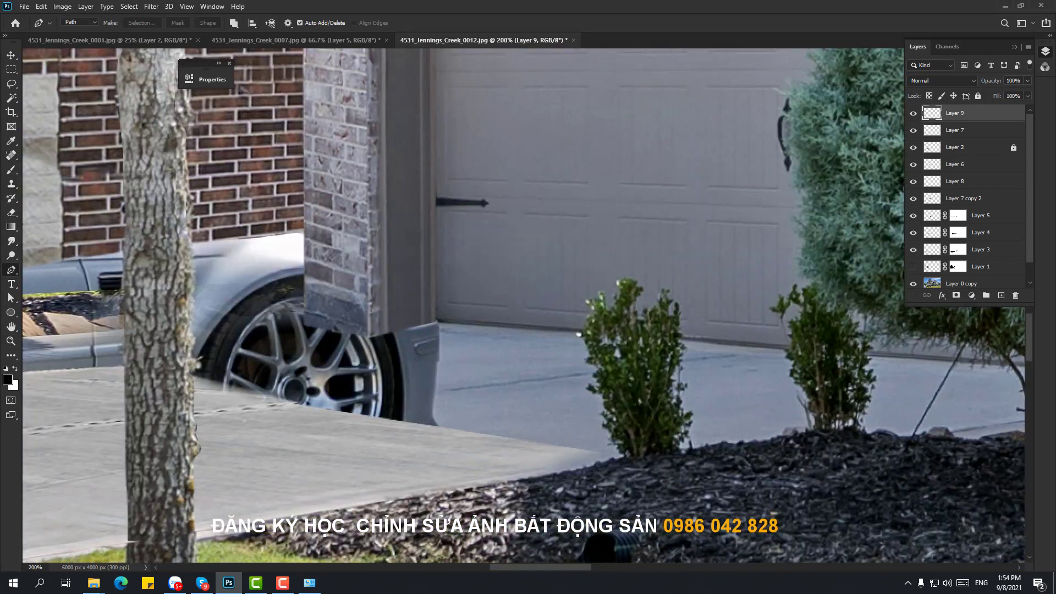
pyautogui.moveTo(248, 339); pyautogui.dragTo(258, 302)
pyautogui.click(586, 293)
pyautogui.hotkey('ctrl', 'Return')
pyautogui.hotkey('ctrl', '-')
pyautogui.hotkey('ctrl', '-')
pyautogui.hotkey('ctrl', '-')
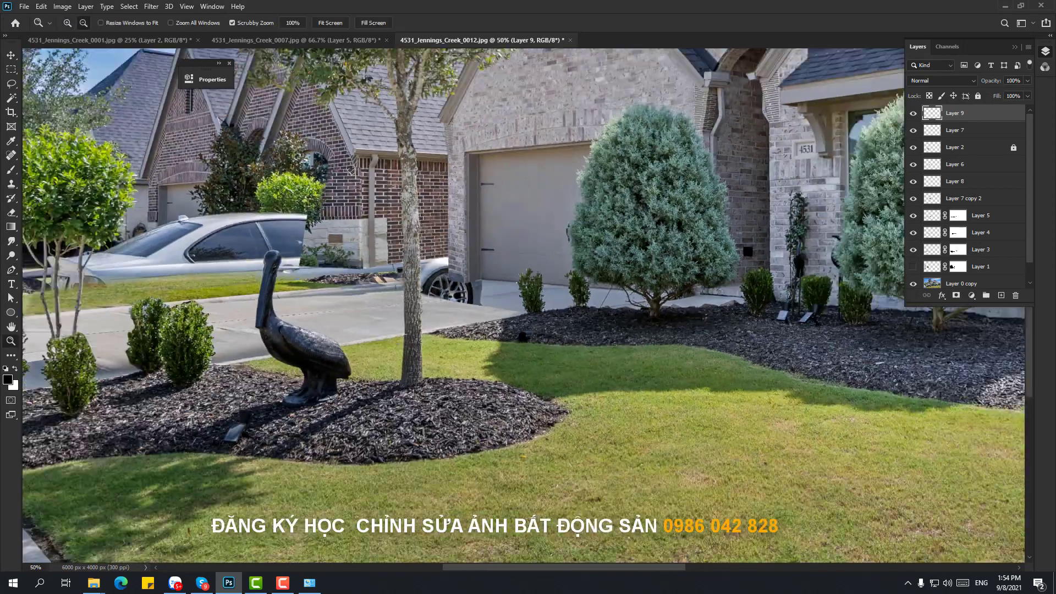
# - Reposition the 0007 Layer 6 concrete patch and drag it into 0012 as Layer 11 over the driveway
pyautogui.press('v')
pyautogui.hotkey('ctrl', 'Tab')
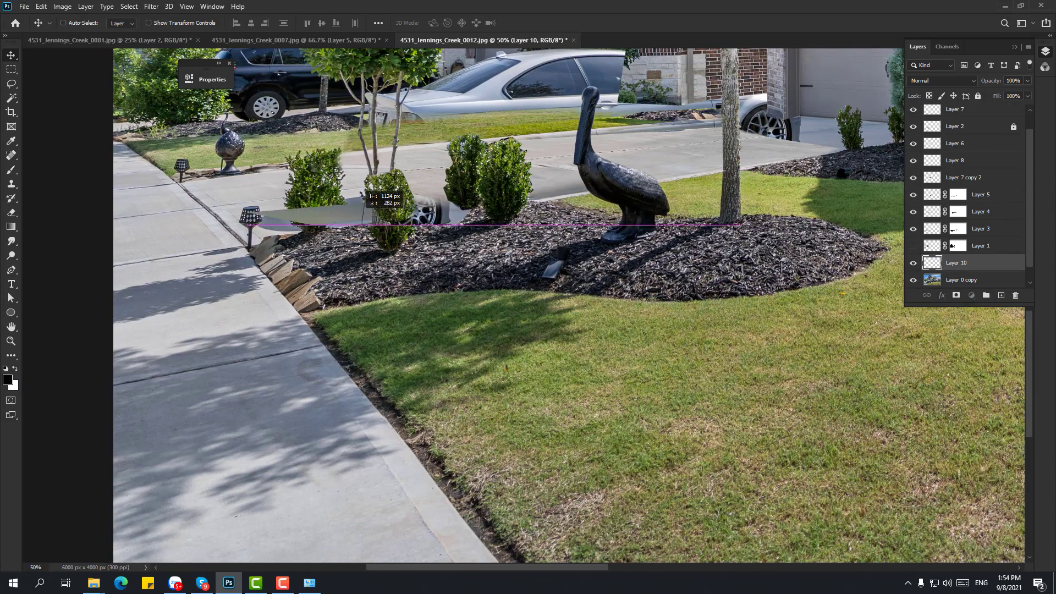
pyautogui.hotkey('ctrl', 'Tab')
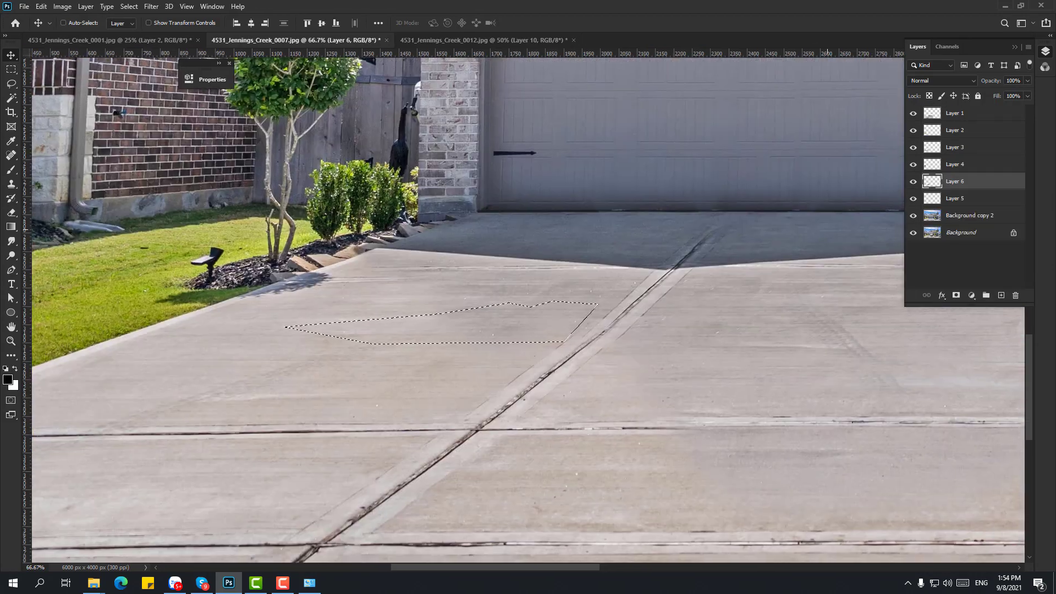
pyautogui.keyDown('ctrl'); pyautogui.click(507, 276); pyautogui.keyUp('ctrl')
pyautogui.keyDown('ctrl'); pyautogui.click(74, 140); pyautogui.keyUp('ctrl')
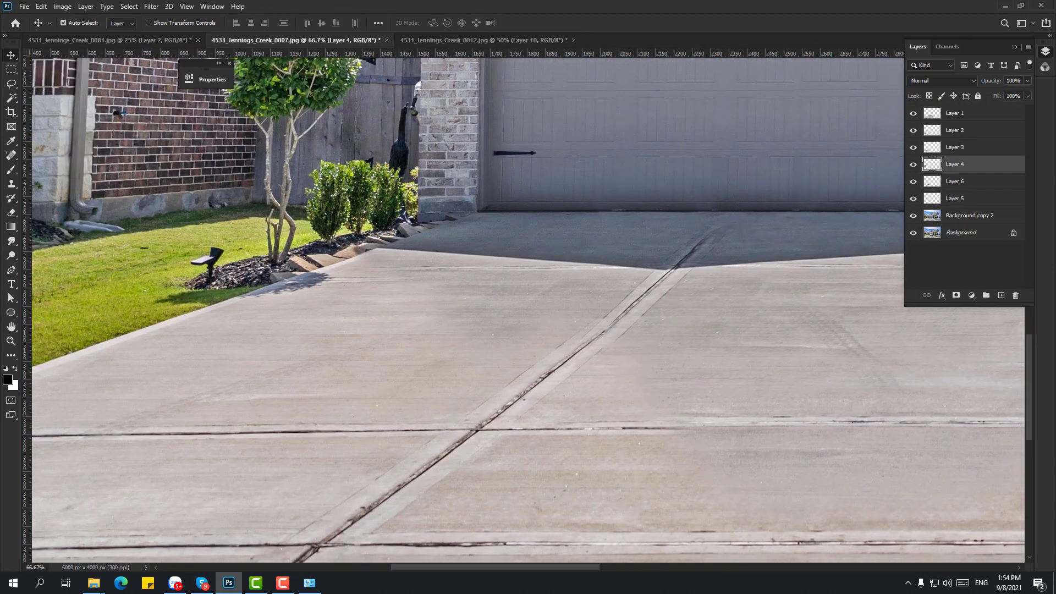
pyautogui.keyDown('ctrl'); pyautogui.click(551, 334); pyautogui.keyUp('ctrl')
pyautogui.hotkey('ctrl', 'shift', ']')
pyautogui.moveTo(551, 333); pyautogui.dragTo(543, 295)
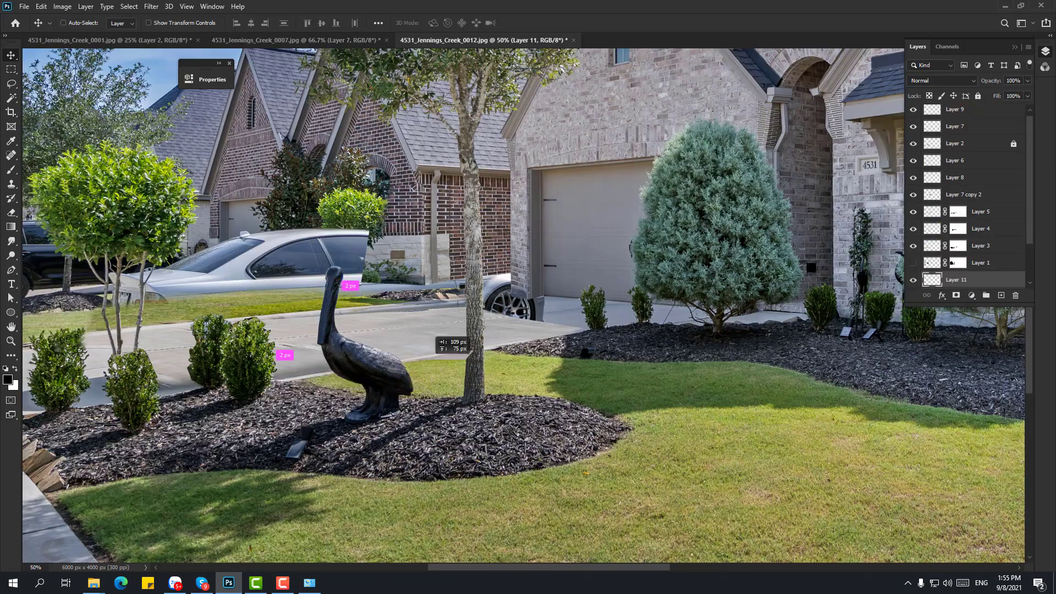
pyautogui.moveTo(441, 337); pyautogui.dragTo(563, 306)
pyautogui.moveTo(564, 313)
pyautogui.mouseDown()
pyautogui.moveTo(577, 314)
pyautogui.moveTo(561, 316)
pyautogui.mouseUp()
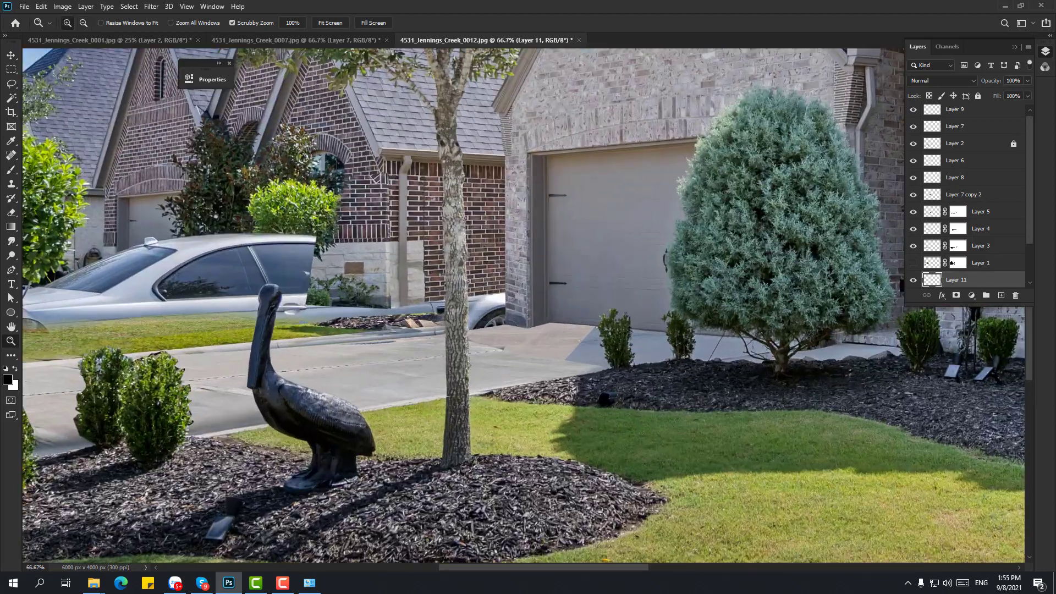
# - Warp the Layer 3 concrete patch to fit the driveway in front of the garage
pyautogui.hotkey('ctrl', '+')
pyautogui.keyDown('ctrl'); pyautogui.click(391, 366); pyautogui.keyUp('ctrl')
pyautogui.hotkey('ctrl', 't')
pyautogui.rightClick(392, 366)
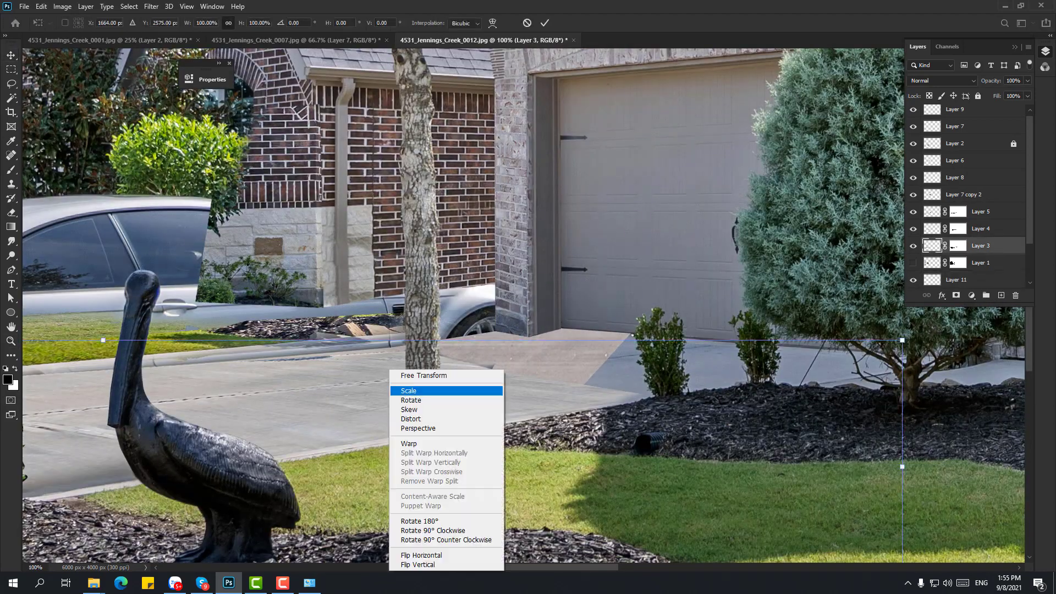
pyautogui.click(407, 443)
pyautogui.press('Return')
pyautogui.hotkey('ctrl', '-')
pyautogui.hotkey('ctrl', '-')
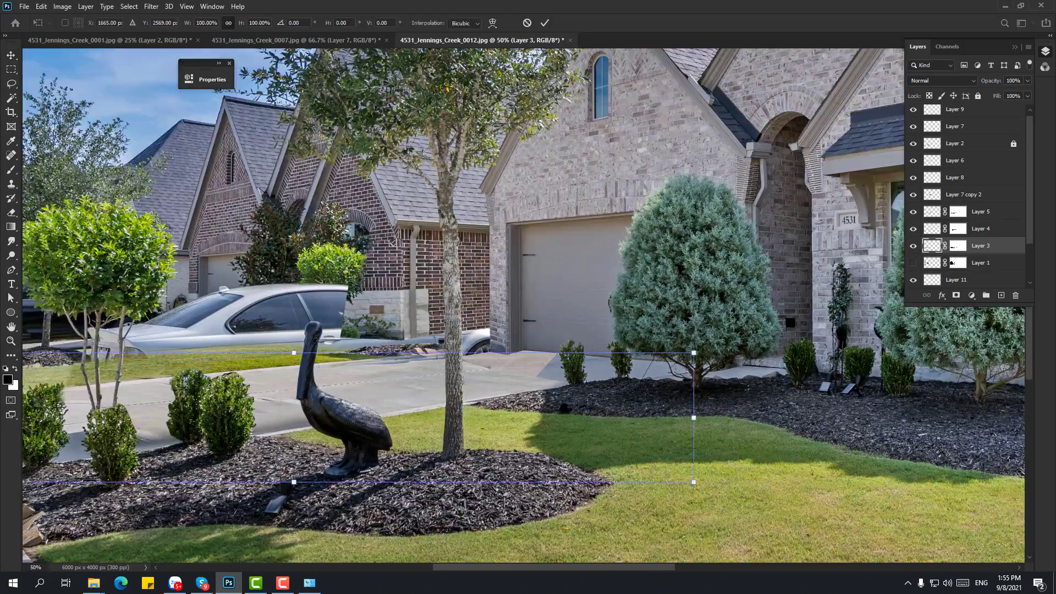
# - Merge the Layer 3 copies into one layer and remove the hidden Layer 3 copy 2
pyautogui.press('l')
pyautogui.hotkey('ctrl', 'e')
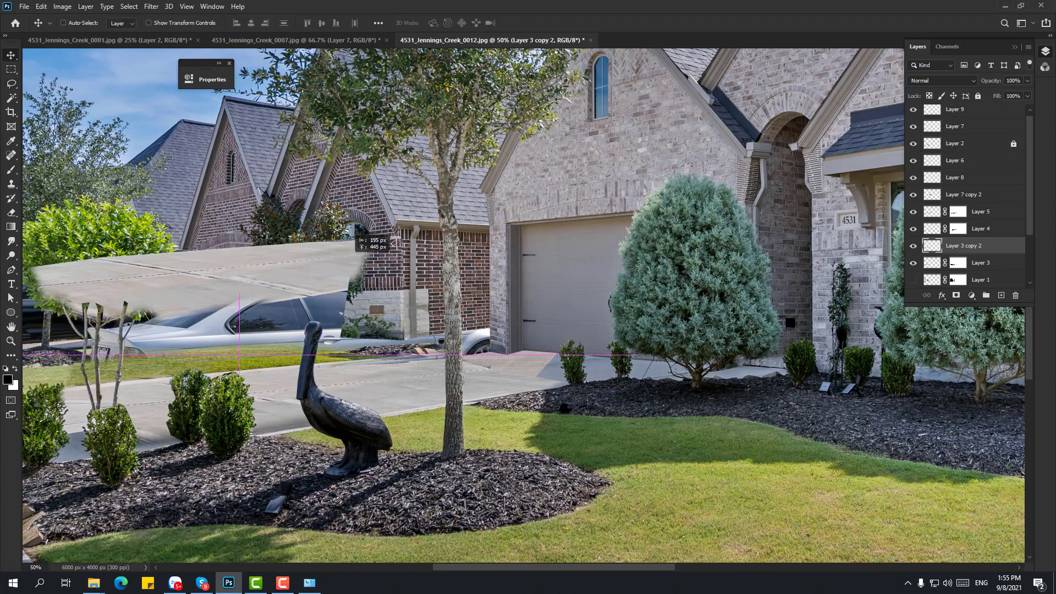
pyautogui.press('v')
pyautogui.click(914, 246)
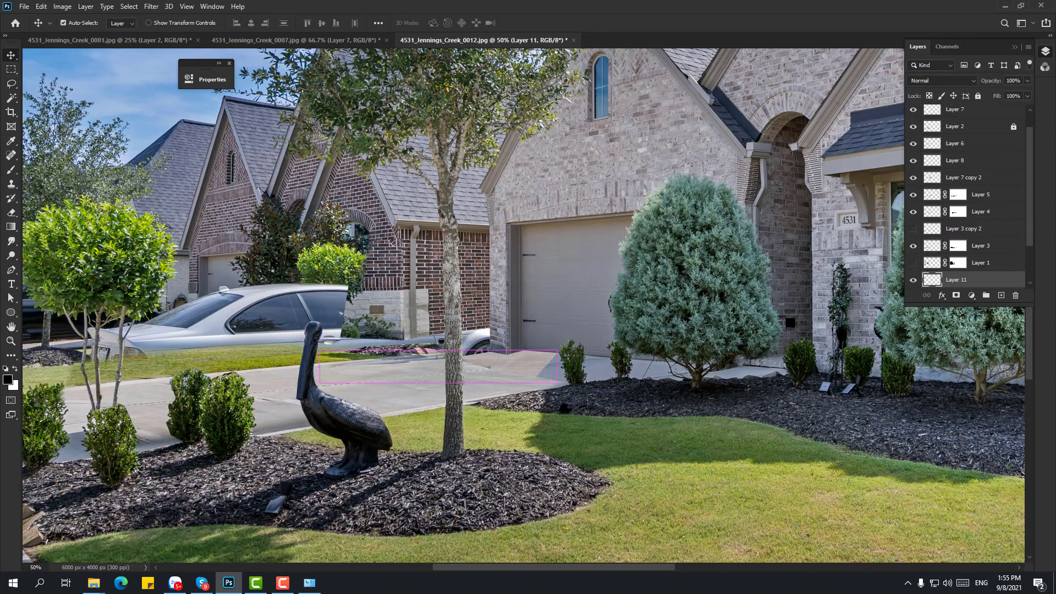
pyautogui.keyDown('ctrl'); pyautogui.click(391, 366); pyautogui.keyUp('ctrl')
pyautogui.hotkey('ctrl', 'e')
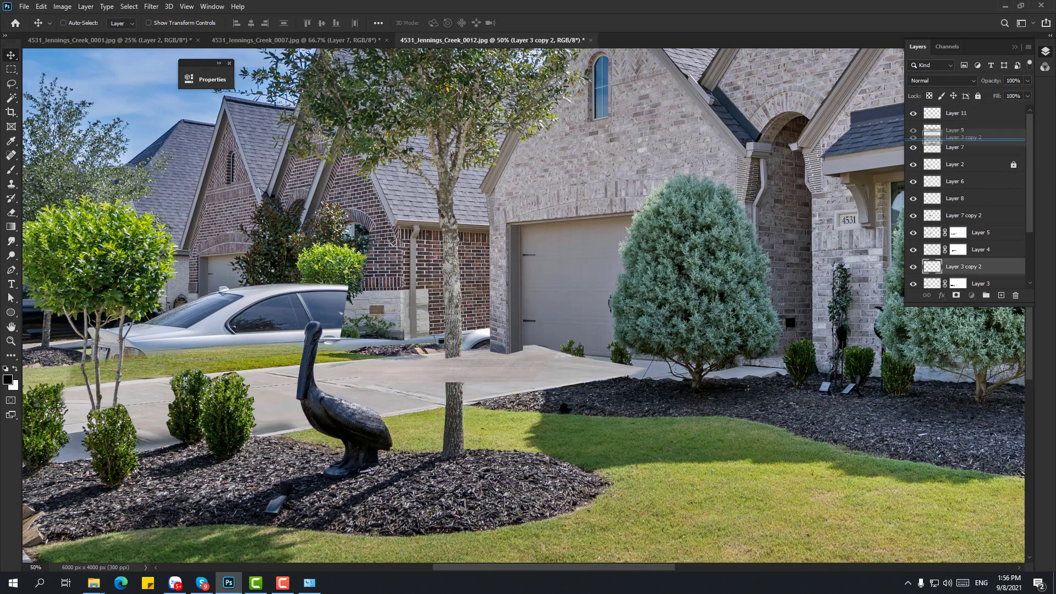
pyautogui.press('z')
pyautogui.hotkey('ctrl', '+')
pyautogui.hotkey('ctrl', '+')
pyautogui.press('v')
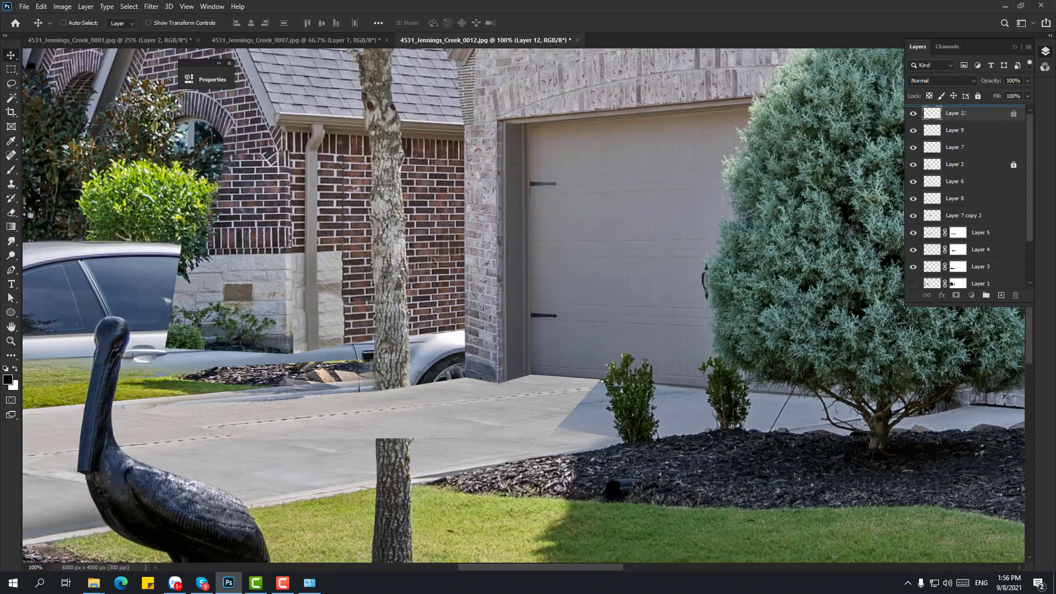
# - Duplicate the Layer 4 concrete patch, then select the Layer 5 patch
pyautogui.hscroll(-10, 522, 308)
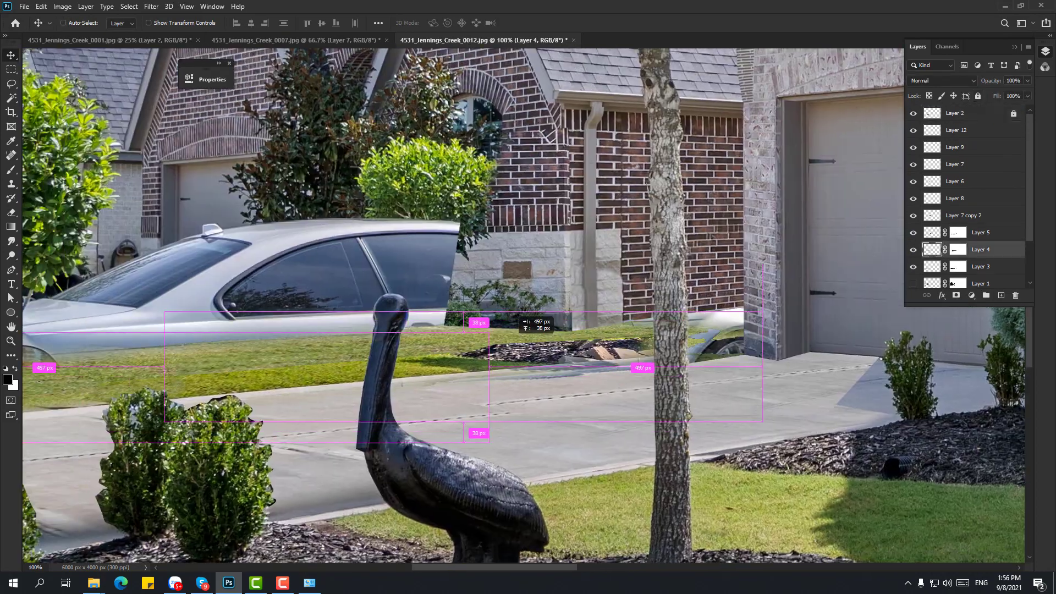
pyautogui.hotkey('ctrl', 'j')
pyautogui.hotkey('ctrl', 'j')
pyautogui.hscroll(5, 523, 308)
pyautogui.hotkey('alt', ']')
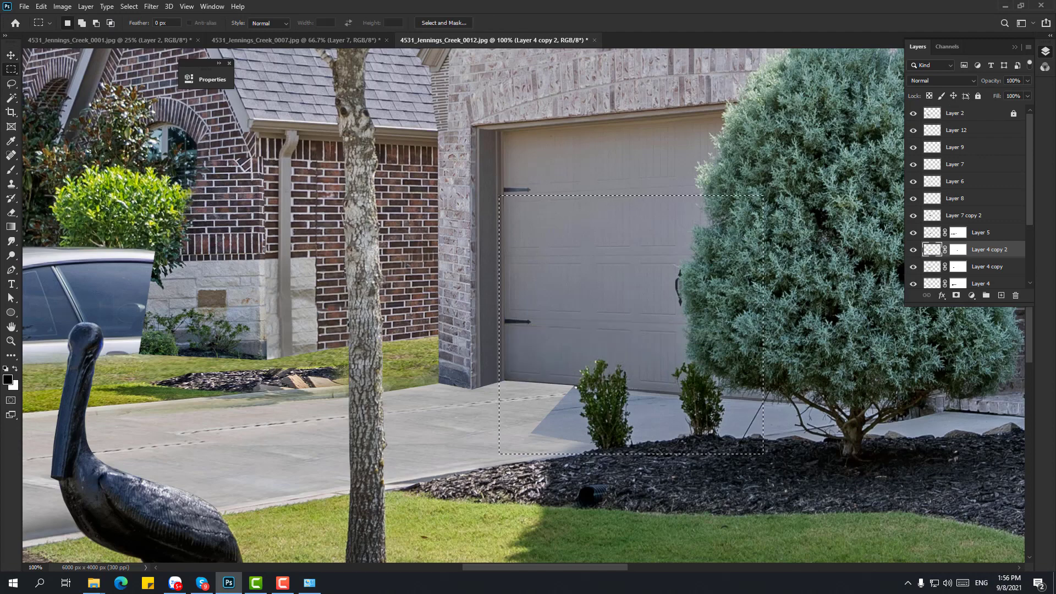
pyautogui.hscroll(-5, 523, 308)
# - Try the Eraser, Pen and Clone Stamp tools, then show the pelican layer and select Layer 2
pyautogui.press('e')
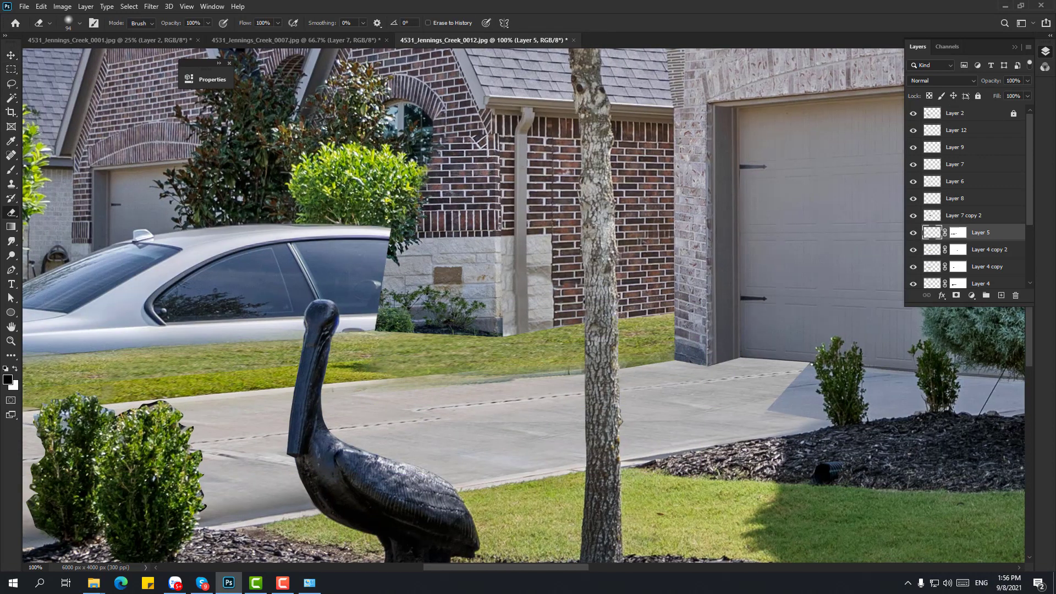
pyautogui.press('p')
pyautogui.press('s')
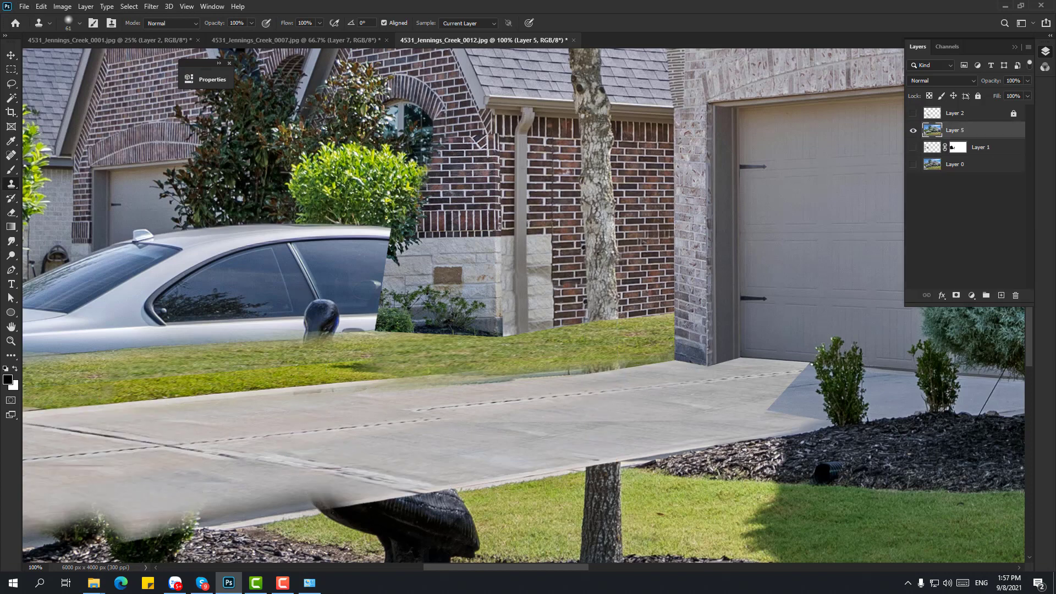
pyautogui.press('p')
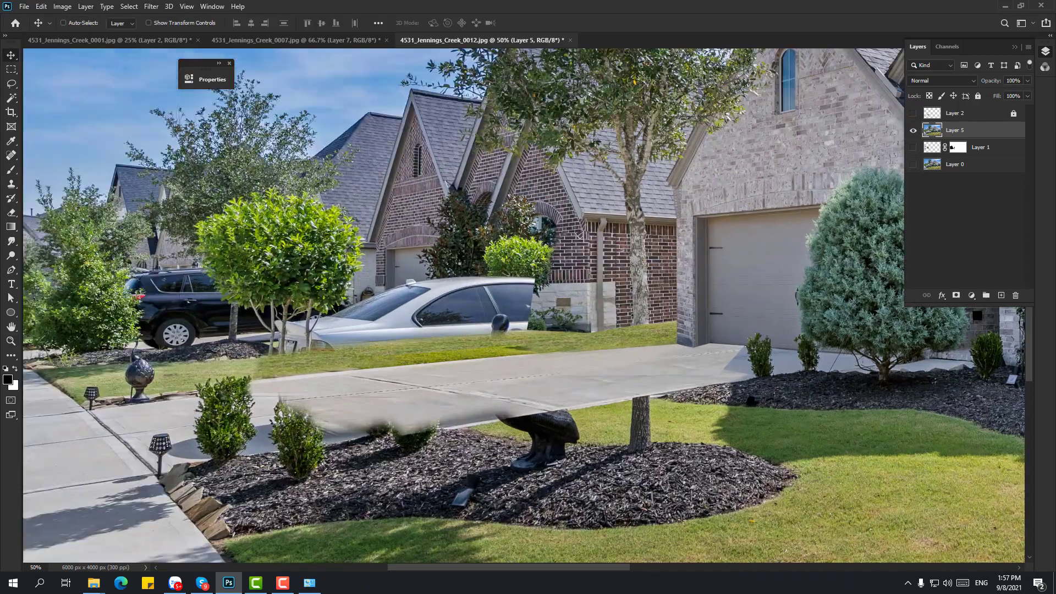
pyautogui.click(913, 113)
pyautogui.click(955, 113)
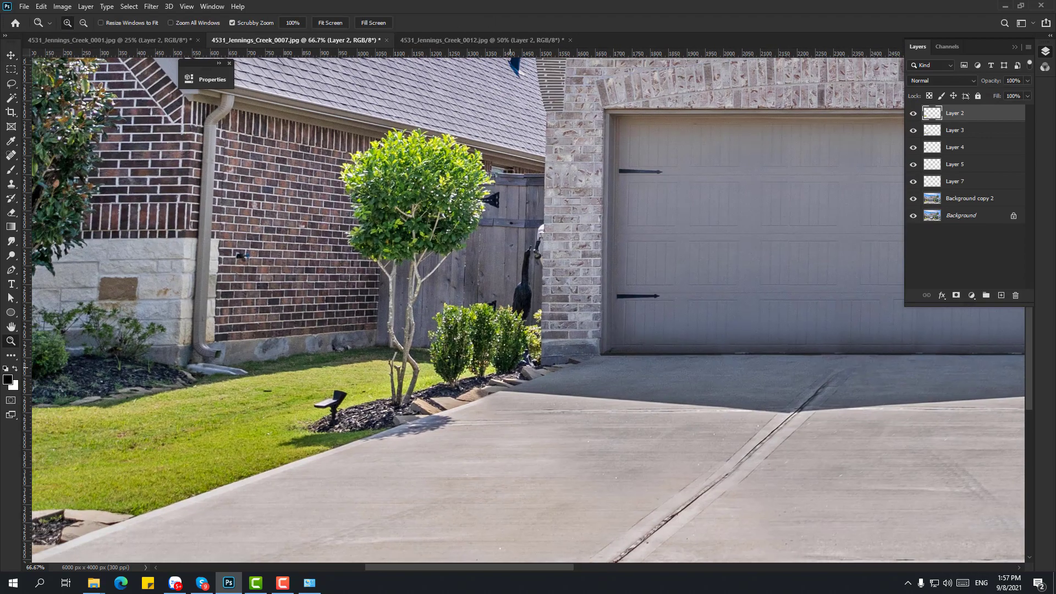
# - Copy the tree, shrubs and fence from 0007 to a layer and place it beside the garage in 0012
pyautogui.press('w')
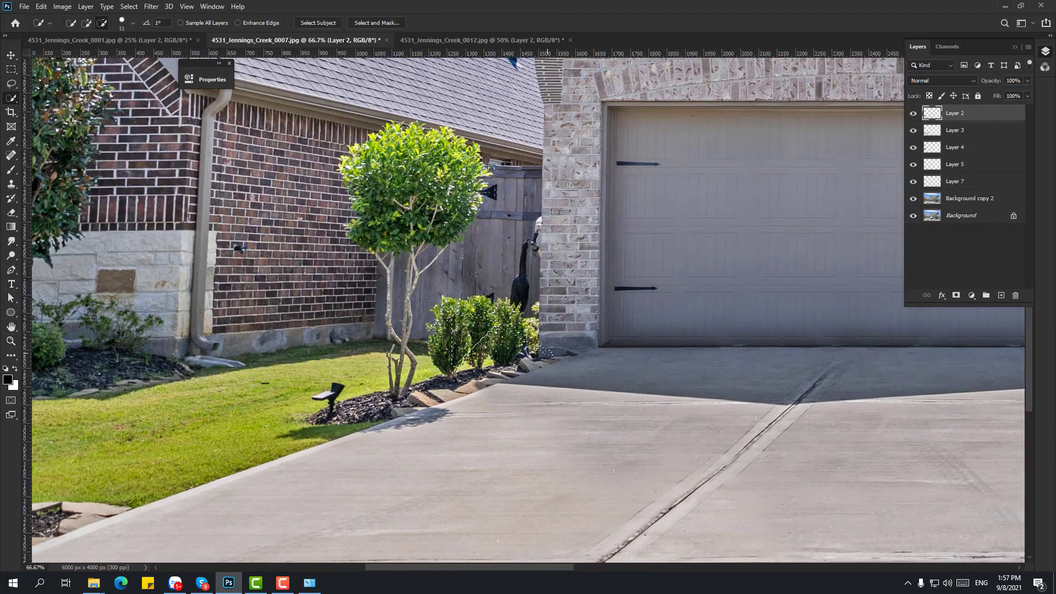
pyautogui.click(969, 198)
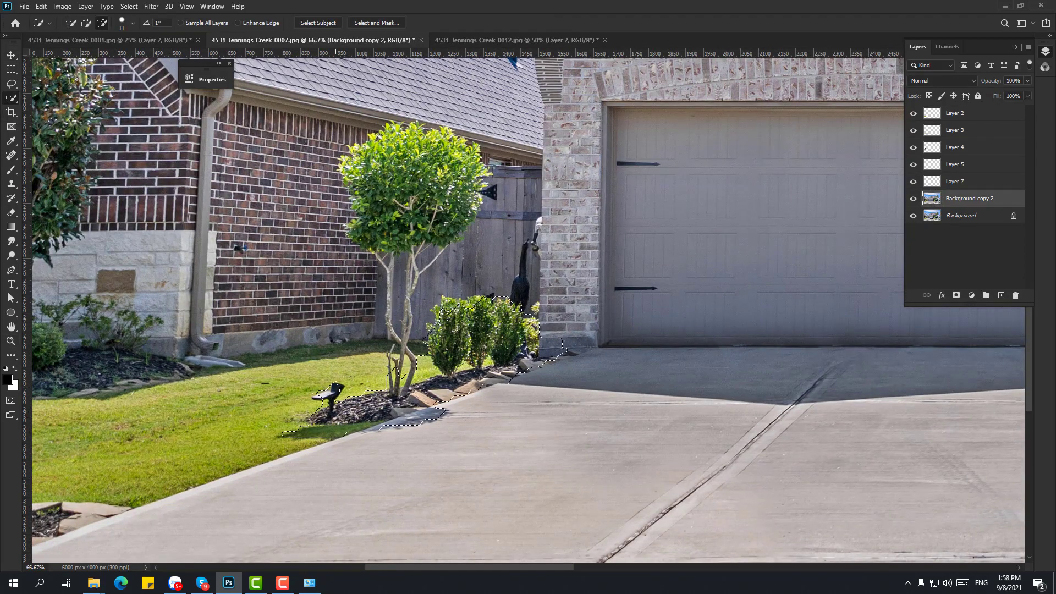
pyautogui.keyDown('alt'); pyautogui.click(294, 432); pyautogui.keyUp('alt')
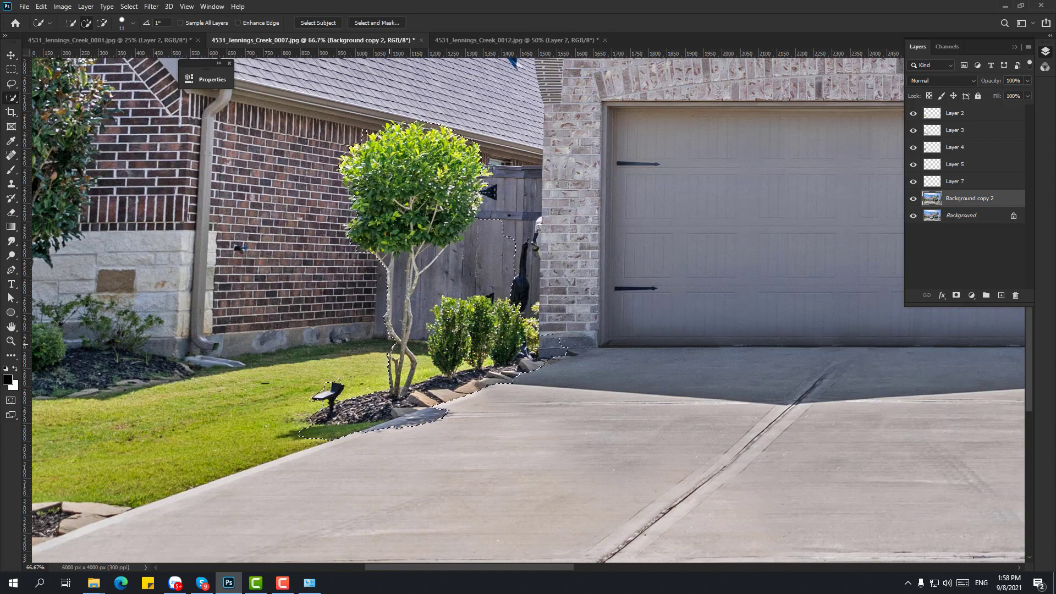
pyautogui.hotkey('ctrl', 'j')
pyautogui.press('v')
pyautogui.moveTo(390, 344); pyautogui.dragTo(582, 377)
pyautogui.moveTo(581, 377); pyautogui.dragTo(564, 335)
# - Skew the tree patch to fit the scene and move it below the pelican layer
pyautogui.hotkey('ctrl', 't')
pyautogui.keyDown('ctrl'); pyautogui.moveTo(482, 409); pyautogui.dragTo(483, 406); pyautogui.keyUp('ctrl')
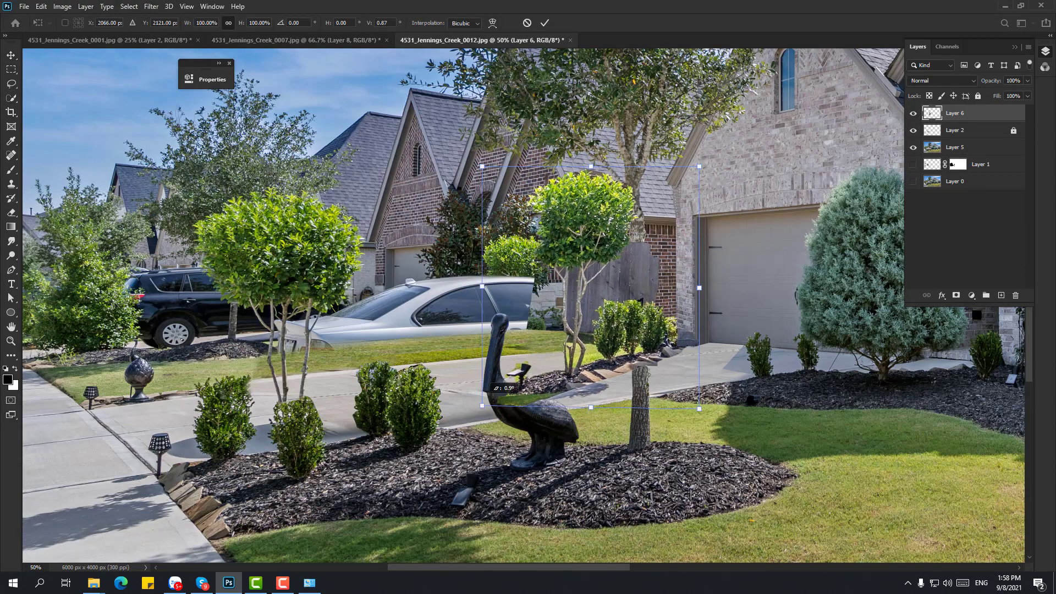
pyautogui.press('Return')
pyautogui.hotkey('ctrl', 'shift', 'Tab')
pyautogui.hotkey('ctrl', 'Tab')
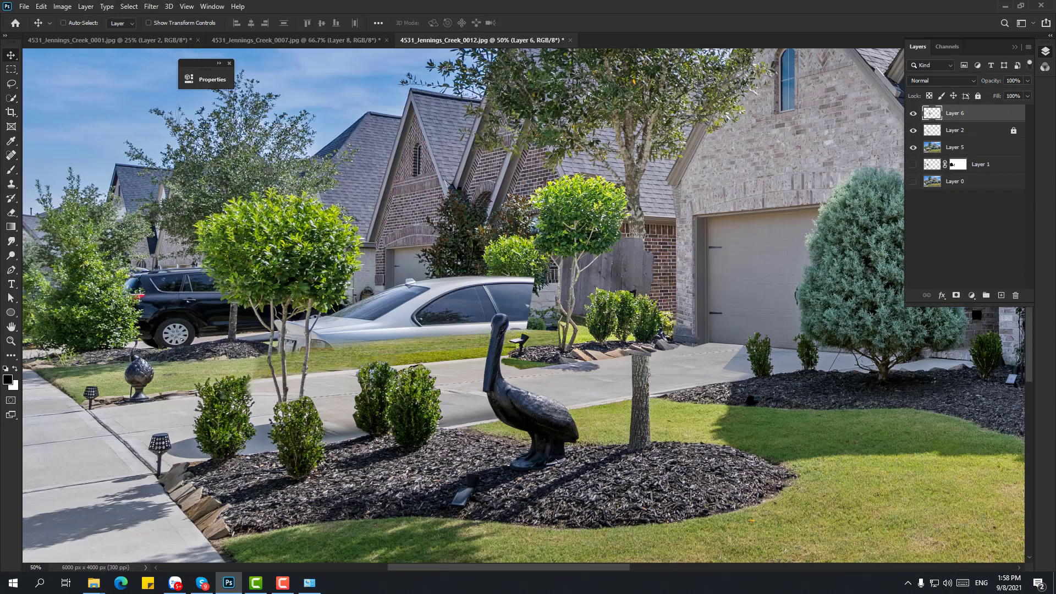
pyautogui.hotkey('ctrl', '[')
pyautogui.hotkey('ctrl', '1')
# - Dismiss the scratch-disks-full error and restore the fence selection
pyautogui.press('w')
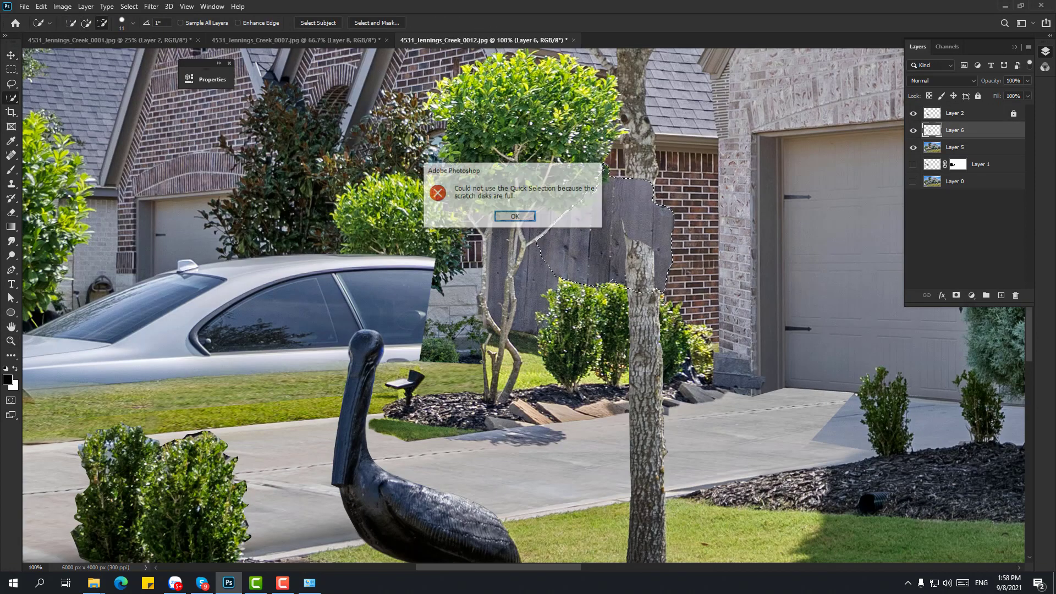
pyautogui.press('Return')
pyautogui.press('Delete')
pyautogui.hotkey('ctrl', 'z')
pyautogui.press('v')
# - Close the 0001 and 0007 photos without saving, then reselect the fence and shrub area
pyautogui.hotkey('ctrl', 'Tab')
pyautogui.hotkey('ctrl', 'w')
pyautogui.press('n')
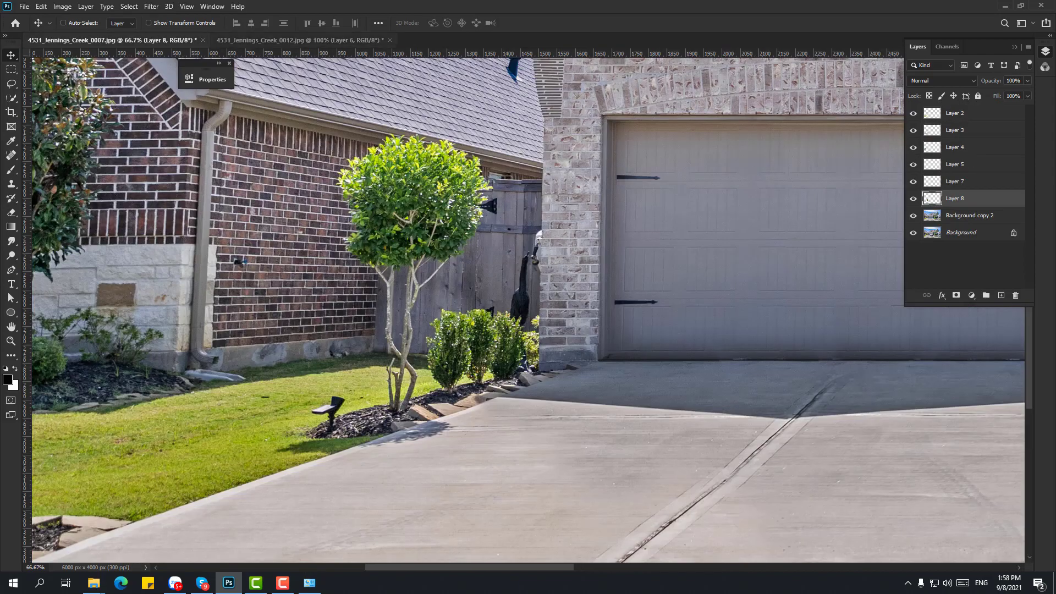
pyautogui.hotkey('ctrl', 'w')
pyautogui.press('n')
pyautogui.press('w')
pyautogui.hotkey('shift', 'w')
pyautogui.hotkey('ctrl', 'shift', 'd')
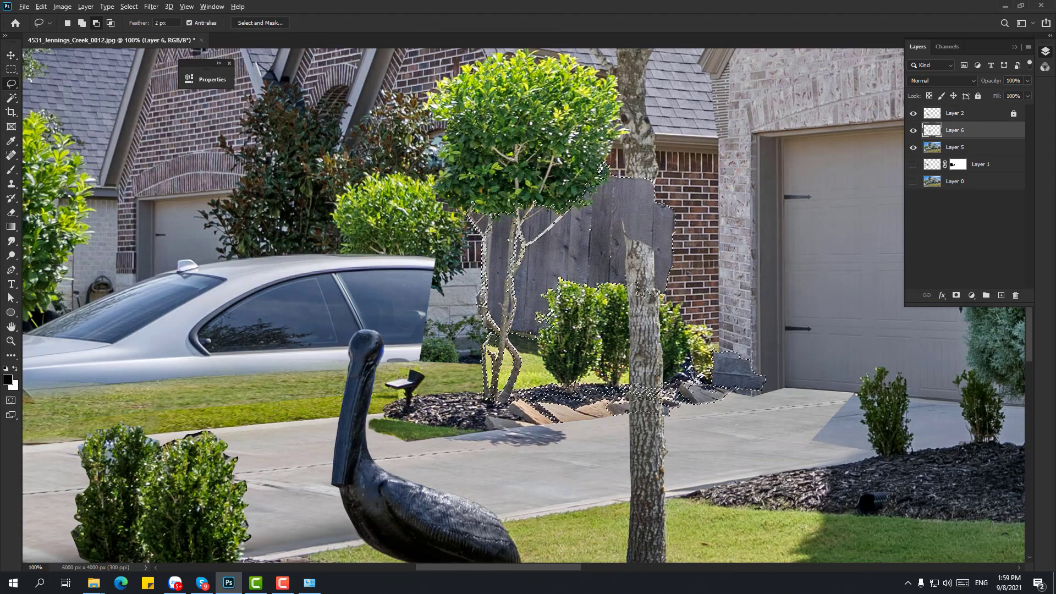
# - Add an inverted layer mask to the Layer 6 tree patch and zoom in on the fence
pyautogui.press('l')
pyautogui.click(956, 295)
pyautogui.hotkey('ctrl', 'i')
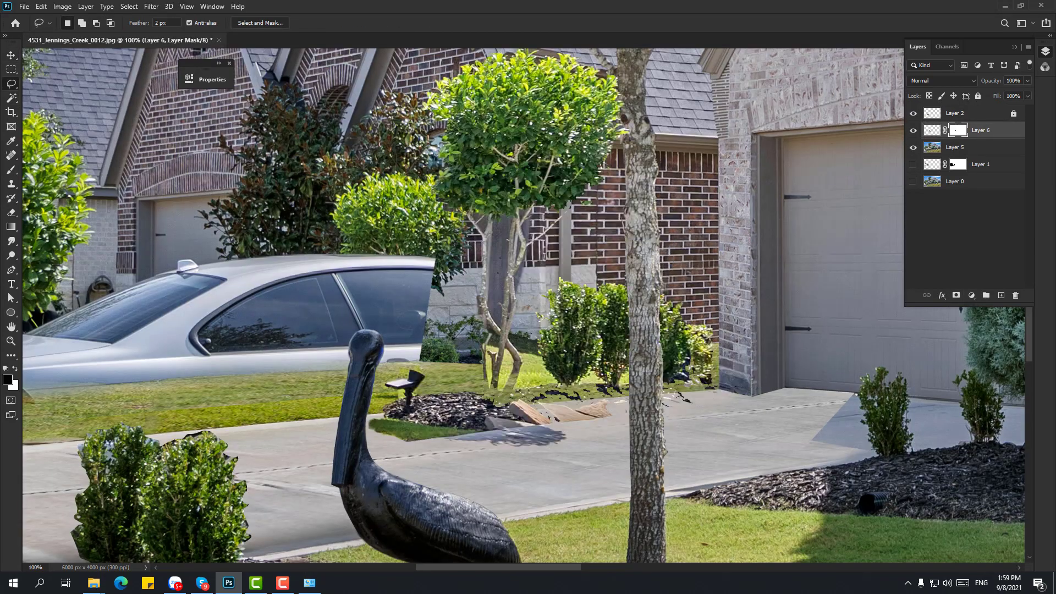
pyautogui.press('z')
pyautogui.click(467, 219)
# - Select the fence showing between the trunks by colour and hide it on the mask
pyautogui.press('w')
pyautogui.click(525, 292)
pyautogui.hotkey('ctrl', 'd')
pyautogui.click(274, 23)
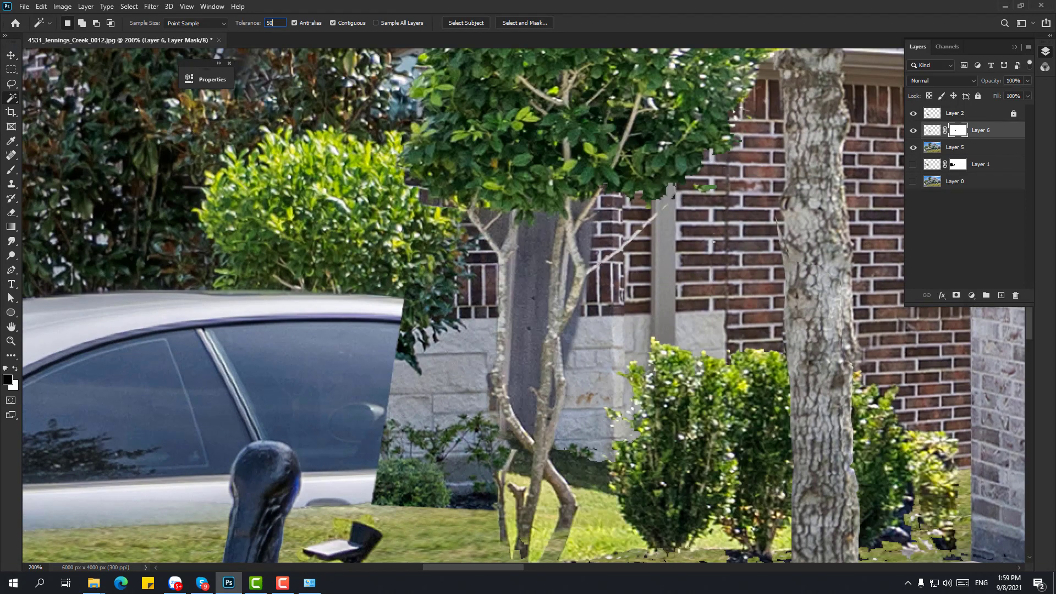
pyautogui.click(574, 325)
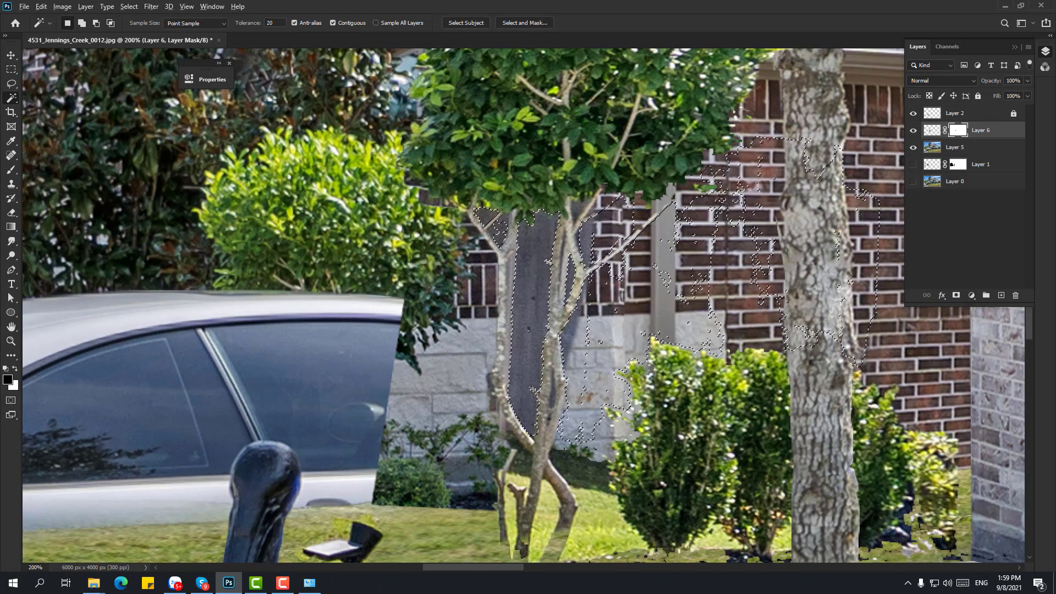
pyautogui.hotkey('alt', 'Delete')
pyautogui.hotkey('ctrl', 'd')
# - Paint white on the mask to restore the ground, lawn and bushes beneath the shrubs
pyautogui.moveTo(572, 407); pyautogui.dragTo(500, 245)
pyautogui.press('z')
pyautogui.press('b')
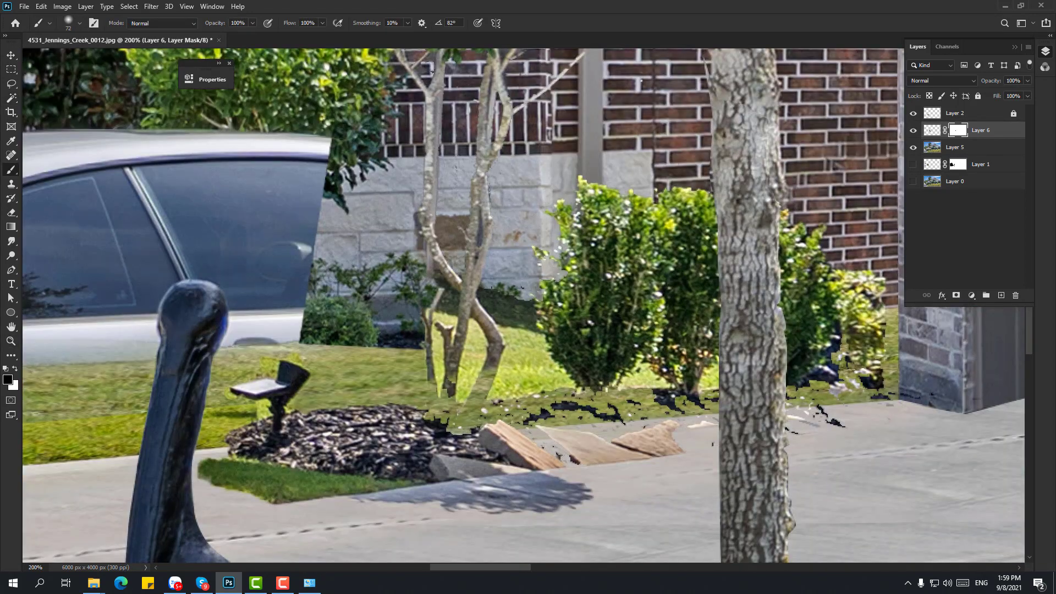
pyautogui.press('x')
pyautogui.moveTo(429, 418); pyautogui.dragTo(935, 385)
pyautogui.moveTo(715, 385); pyautogui.dragTo(410, 443)
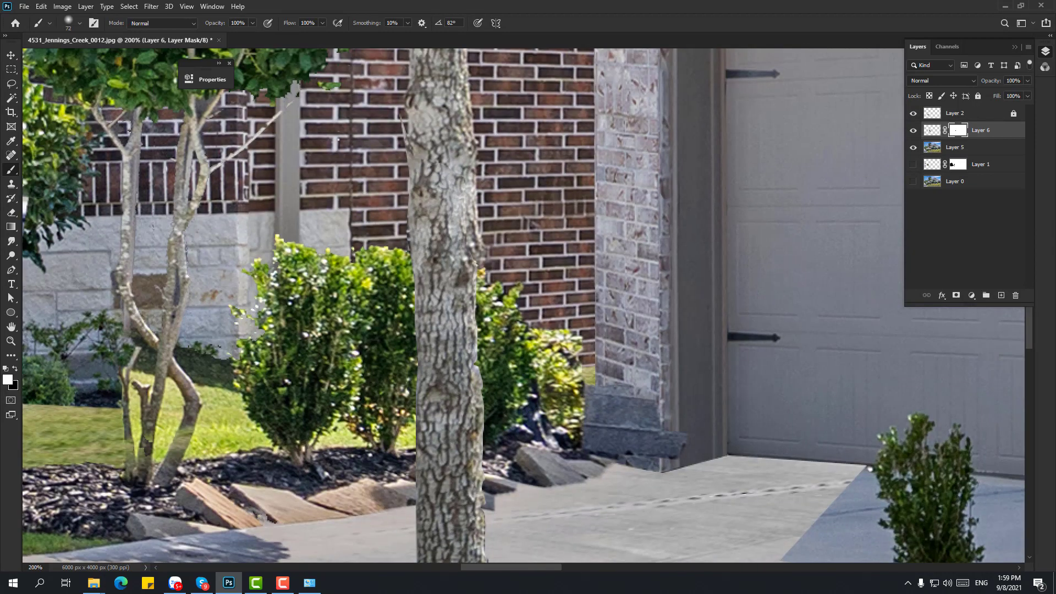
pyautogui.press('x')
pyautogui.hotkey('ctrl', '1')
# - Nudge the tree patch slightly up and left
pyautogui.hotkey('ctrl', 't')
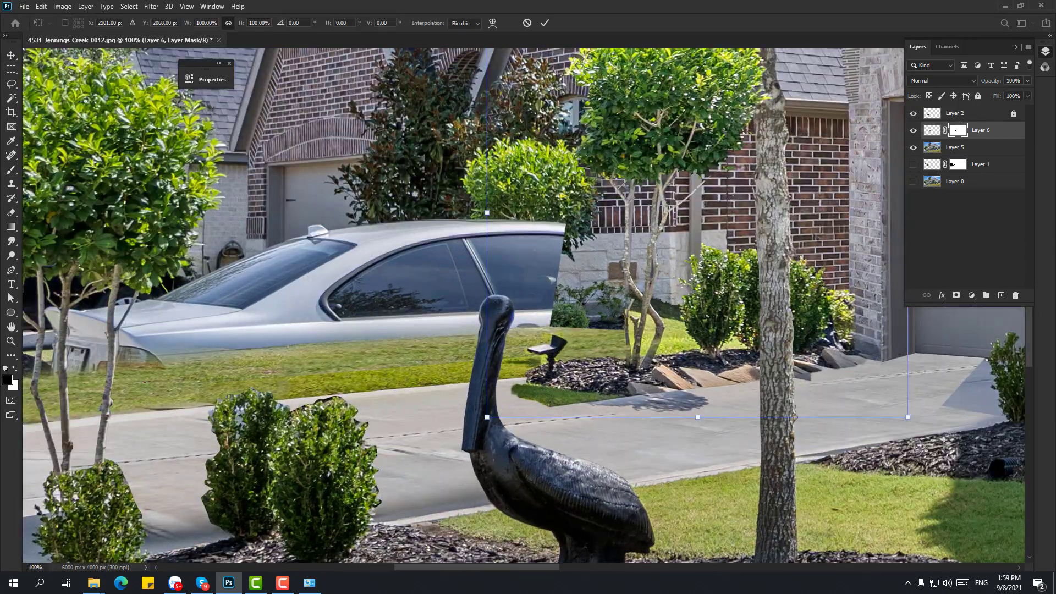
pyautogui.hotkey('shift', 'Up')
pyautogui.hotkey('shift', 'Up')
pyautogui.hotkey('shift', 'Left')
pyautogui.press('Return')
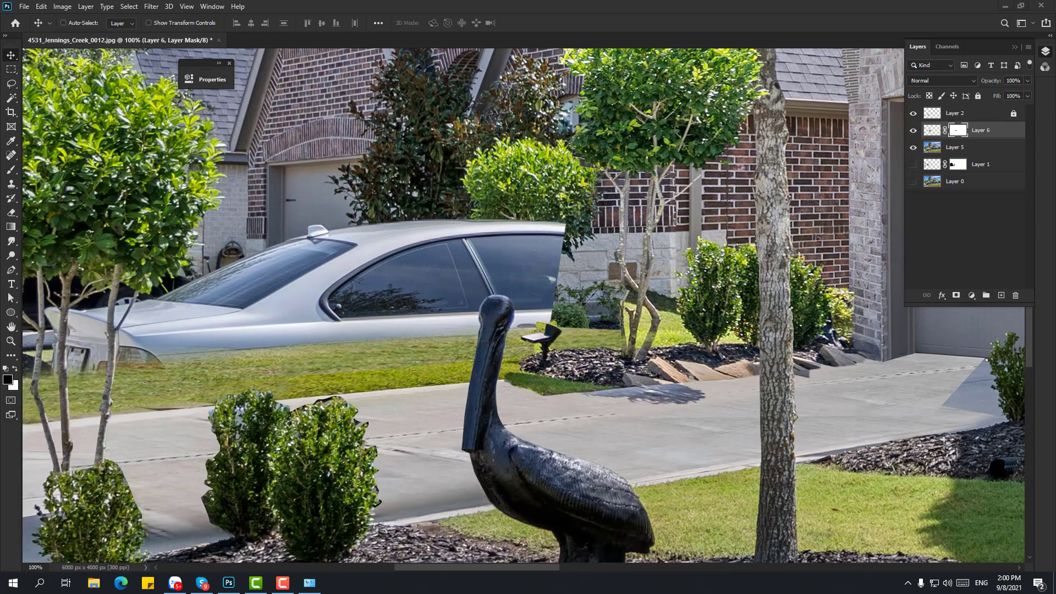
pyautogui.click(93, 583)
pyautogui.click(352, 169)
pyautogui.doubleClick(474, 190)
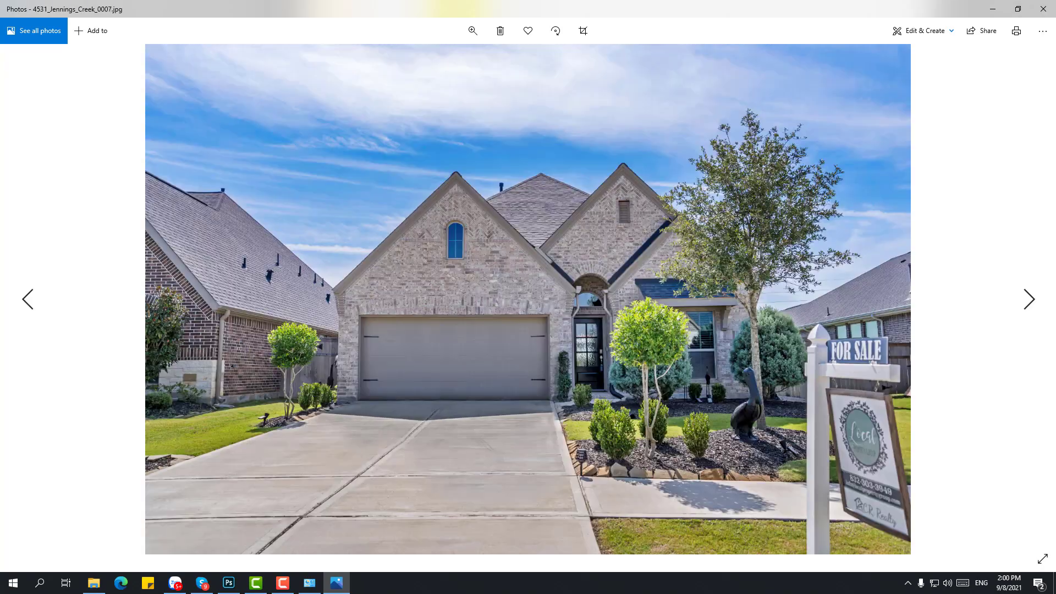
pyautogui.hotkey('alt', 'F4')
pyautogui.click(229, 583)
pyautogui.hotkey('ctrl', 't')
pyautogui.moveTo(473, 410); pyautogui.dragTo(487, 392)
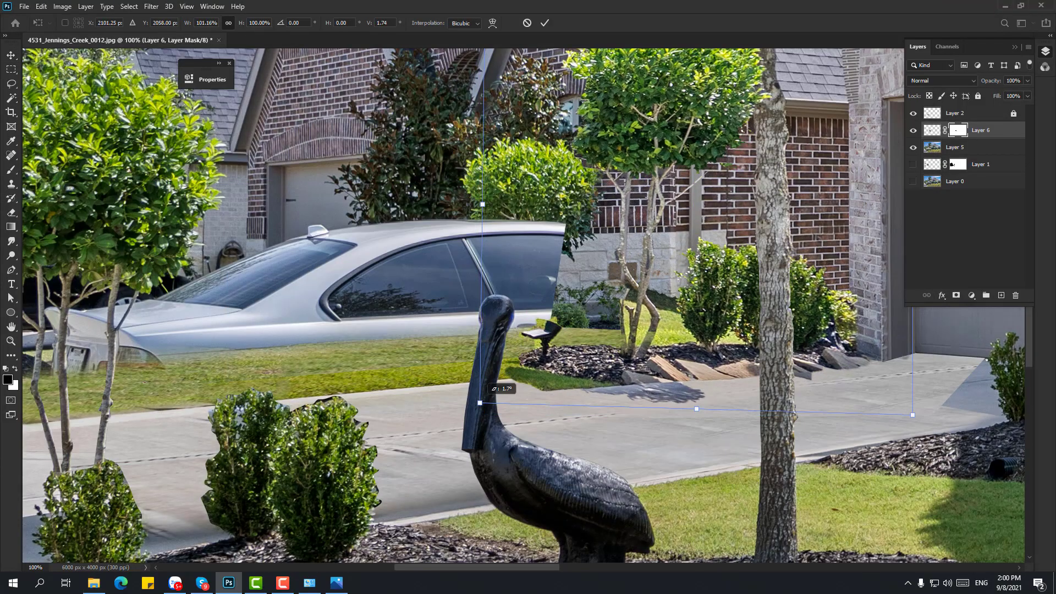
# - Commit the rotation and outline a tree-trunk gap as a selection
pyautogui.press('Return')
pyautogui.scroll(2, 523, 305)
pyautogui.hscroll(-2, 523, 305)
pyautogui.press('w')
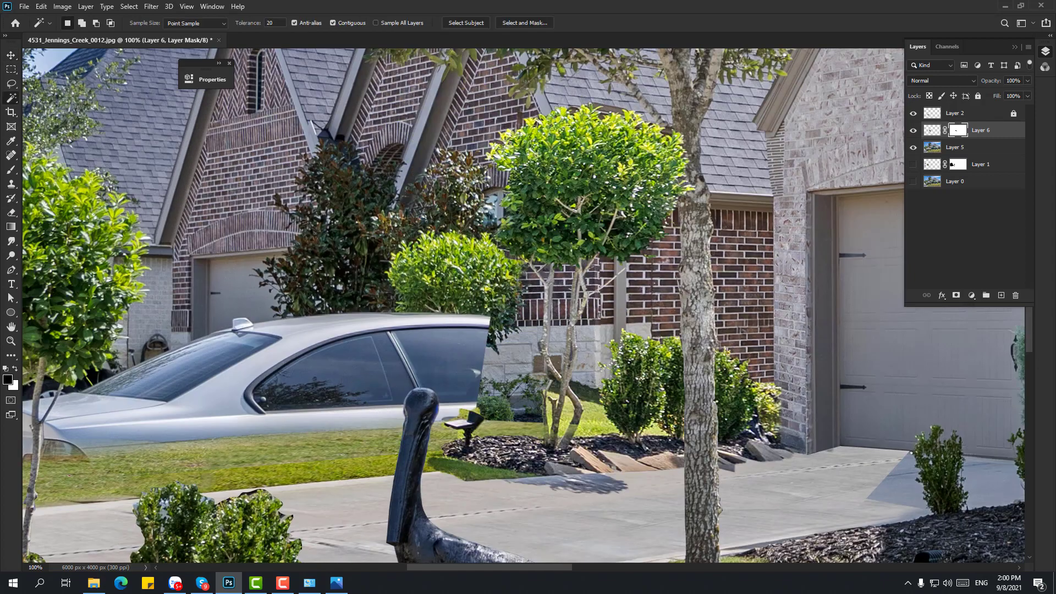
pyautogui.press('v')
pyautogui.scroll(2, 531, 399)
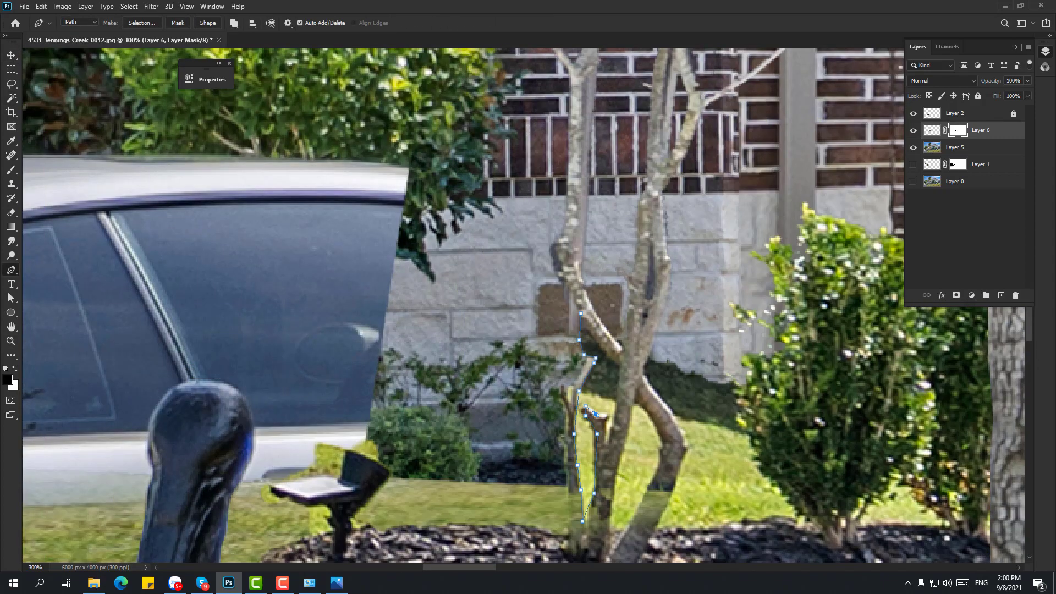
pyautogui.click(620, 368)
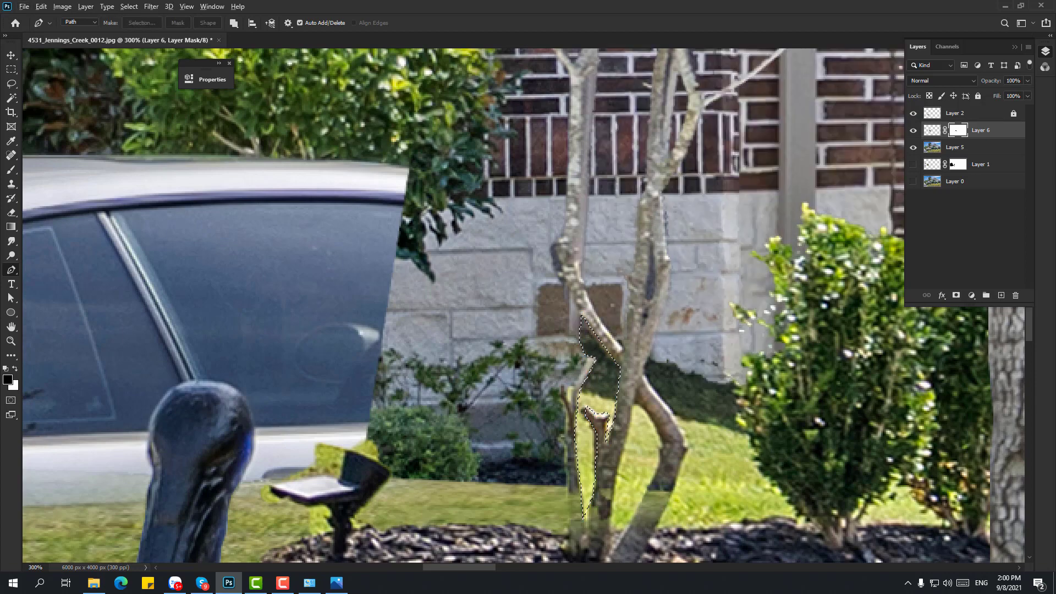
pyautogui.press('Escape')
pyautogui.scroll(-1, 527, 309)
pyautogui.hscroll(1, 527, 310)
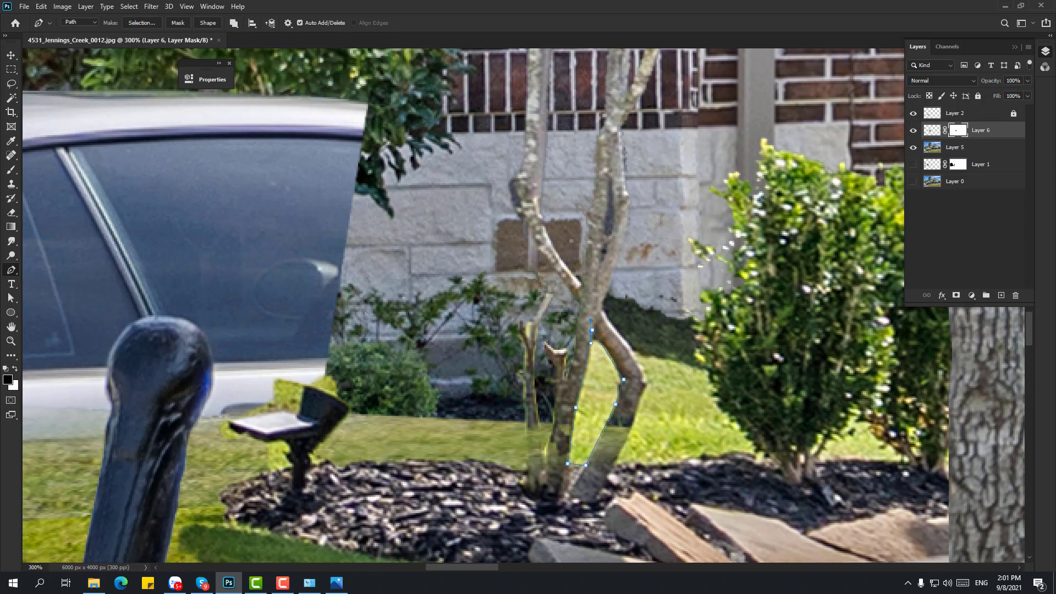
pyautogui.hscroll(5, 522, 305)
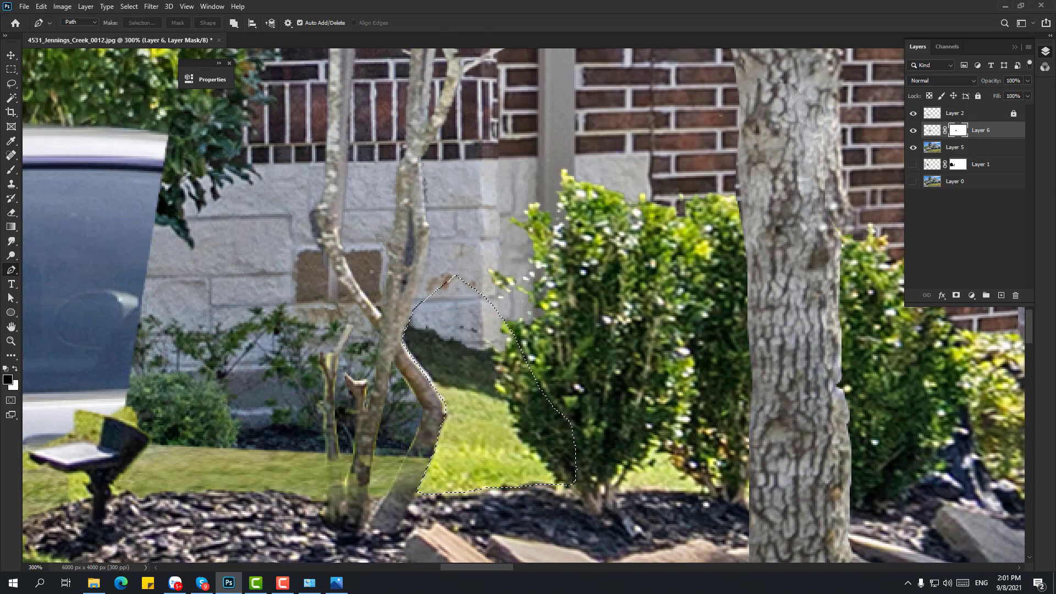
# - Set the Clone Stamp brush size to 10 px and clear the trunk selection
pyautogui.press('b')
pyautogui.press('s')
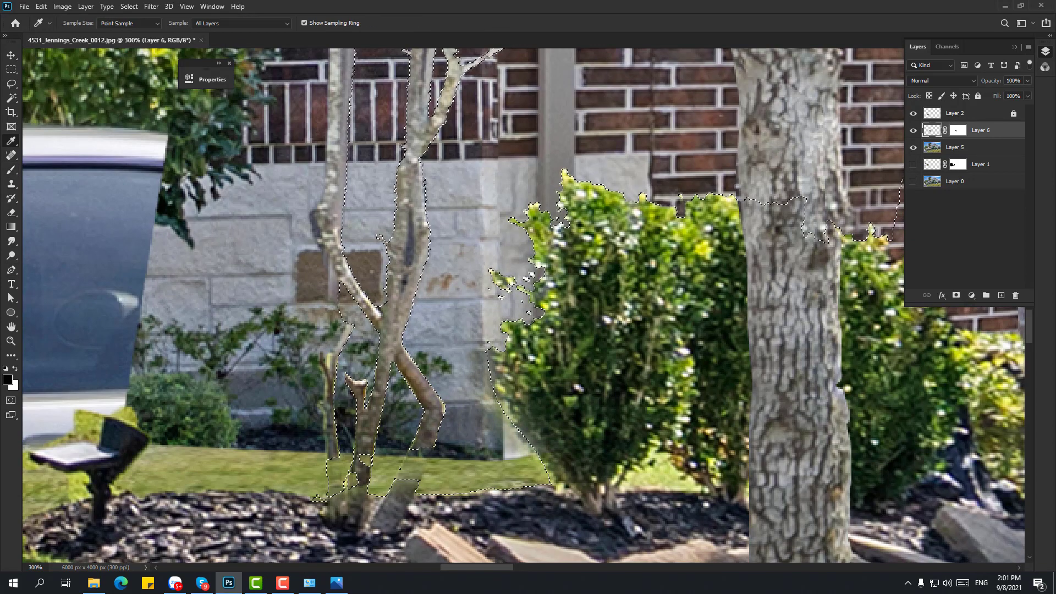
pyautogui.rightClick(429, 385)
pyautogui.press('Escape')
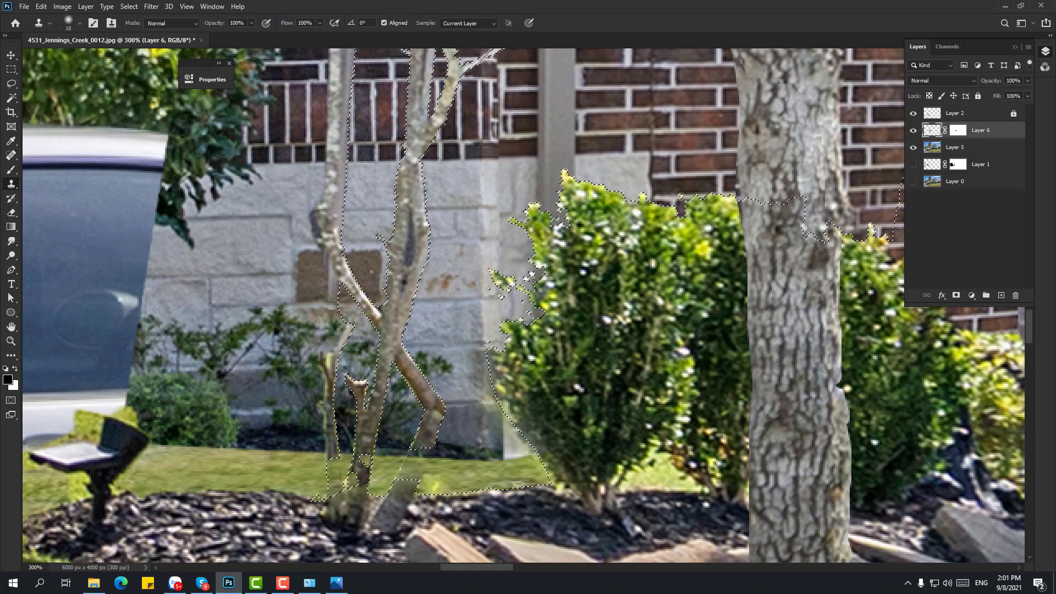
pyautogui.rightClick(432, 391)
pyautogui.press('Return')
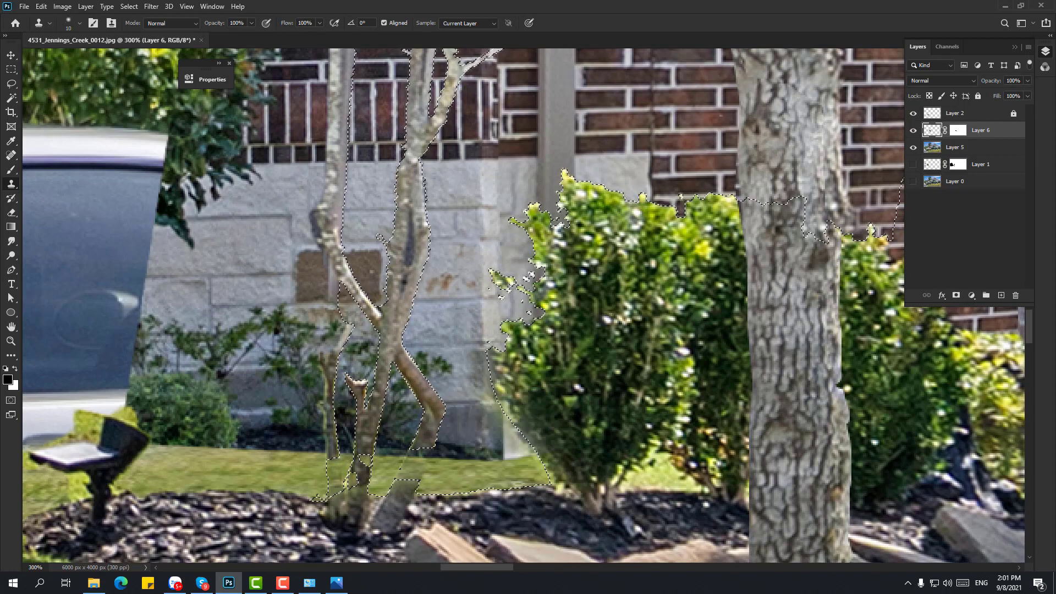
pyautogui.hotkey('ctrl', 'd')
# - At 400% zoom, sample the bark colour and paint brown bark into the leaning trunk gap
pyautogui.hotkey('ctrl', '+')
pyautogui.press('p')
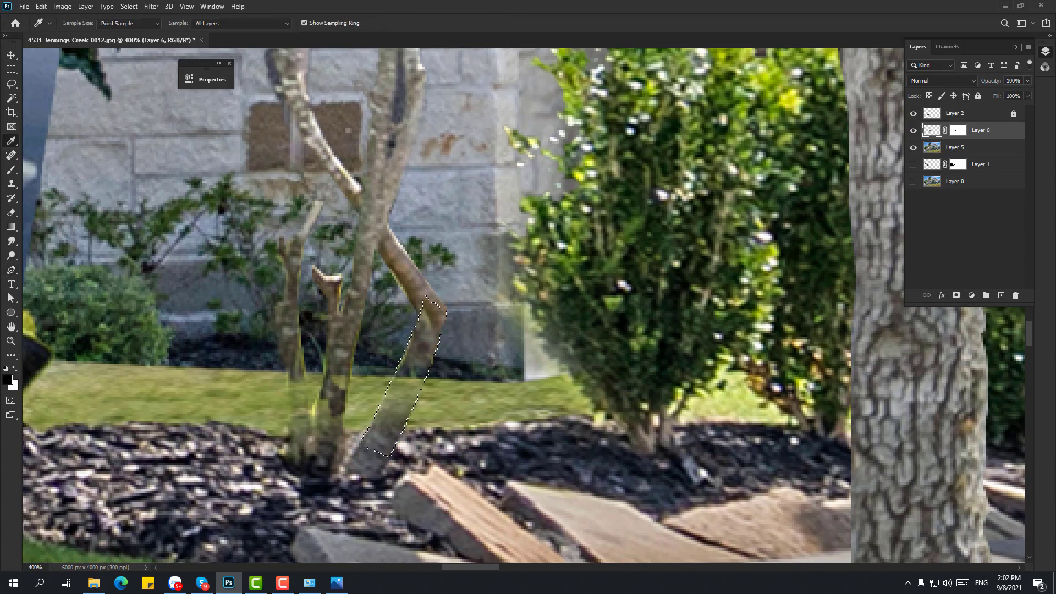
pyautogui.keyDown('alt'); pyautogui.click(431, 309); pyautogui.keyUp('alt')
pyautogui.moveTo(432, 325); pyautogui.dragTo(420, 348)
pyautogui.press('s')
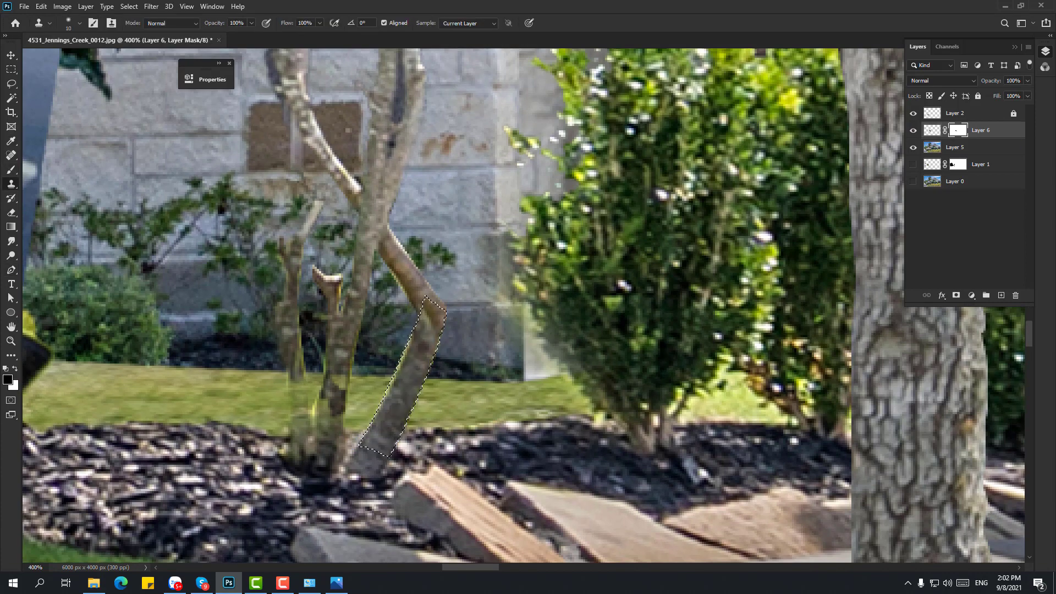
pyautogui.press('p')
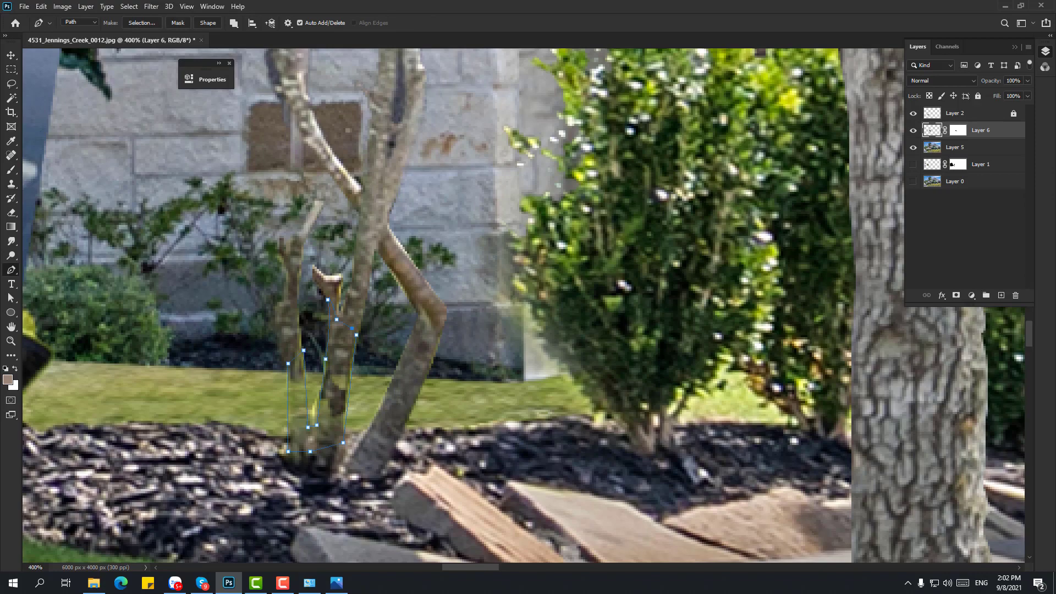
# - Turn the traced path into a selection on the Layer 6 mask around the lawn light
pyautogui.hotkey('ctrl', 'Return')
pyautogui.hotkey('ctrl', '\\')
pyautogui.press('z')
pyautogui.hotkey('ctrl', '-')
pyautogui.hotkey('ctrl', '-')
pyautogui.hotkey('ctrl', '-')
pyautogui.hotkey('ctrl', '-')
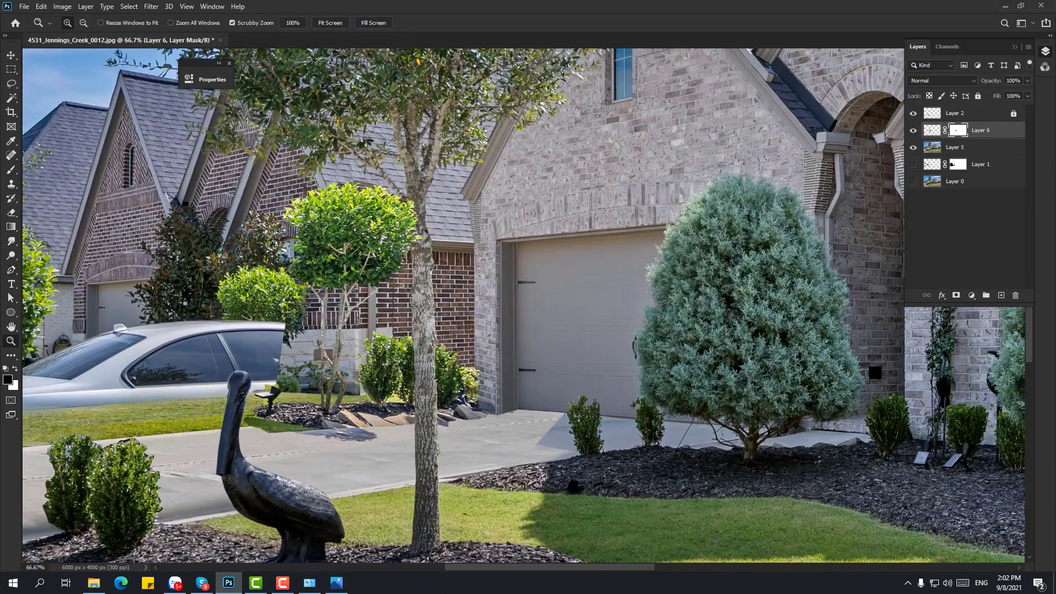
pyautogui.hotkey('ctrl', '+')
pyautogui.hotkey('ctrl', '+')
pyautogui.hotkey('ctrl', '+')
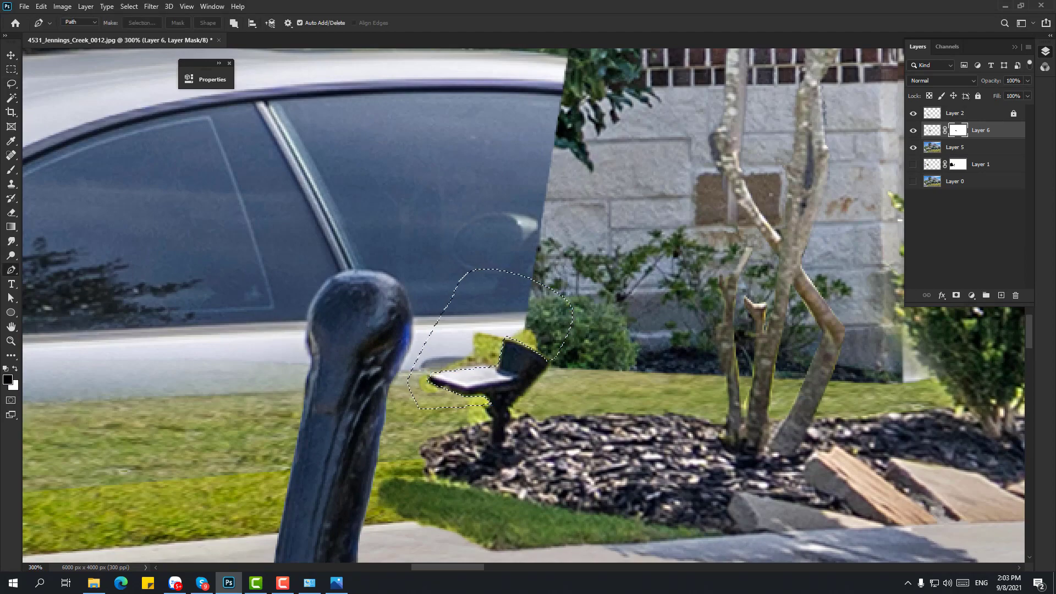
pyautogui.hotkey('ctrl', 'd')
# - Paint on the Layer 6 mask to soften the grass seam near the pelican's neck
pyautogui.press('e')
pyautogui.hotkey('ctrl', '0')
pyautogui.hotkey('ctrl', '+')
pyautogui.hotkey('ctrl', '1')
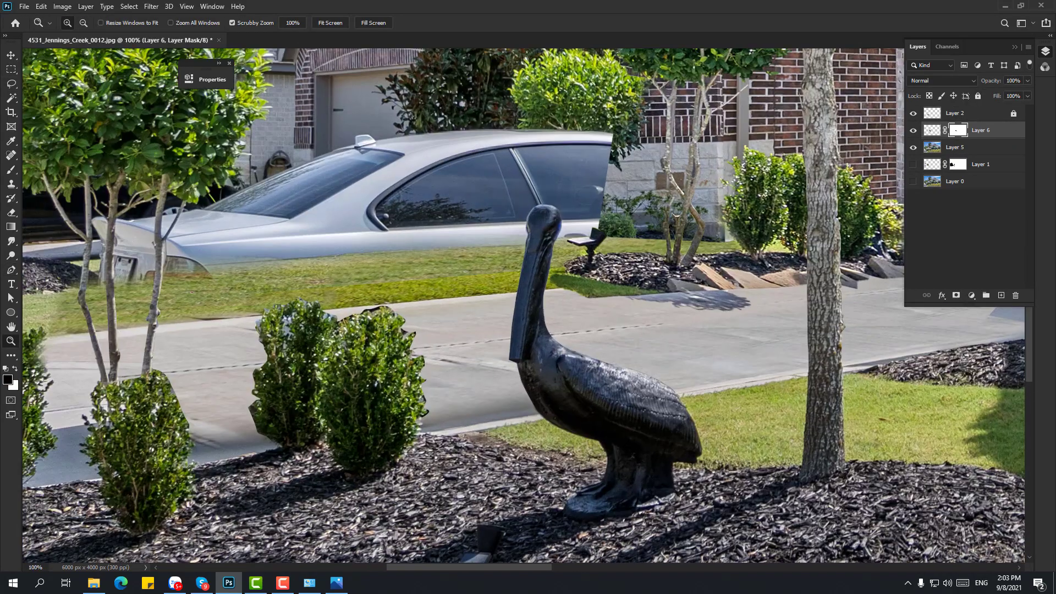
pyautogui.press('b')
pyautogui.moveTo(569, 289); pyautogui.dragTo(639, 292)
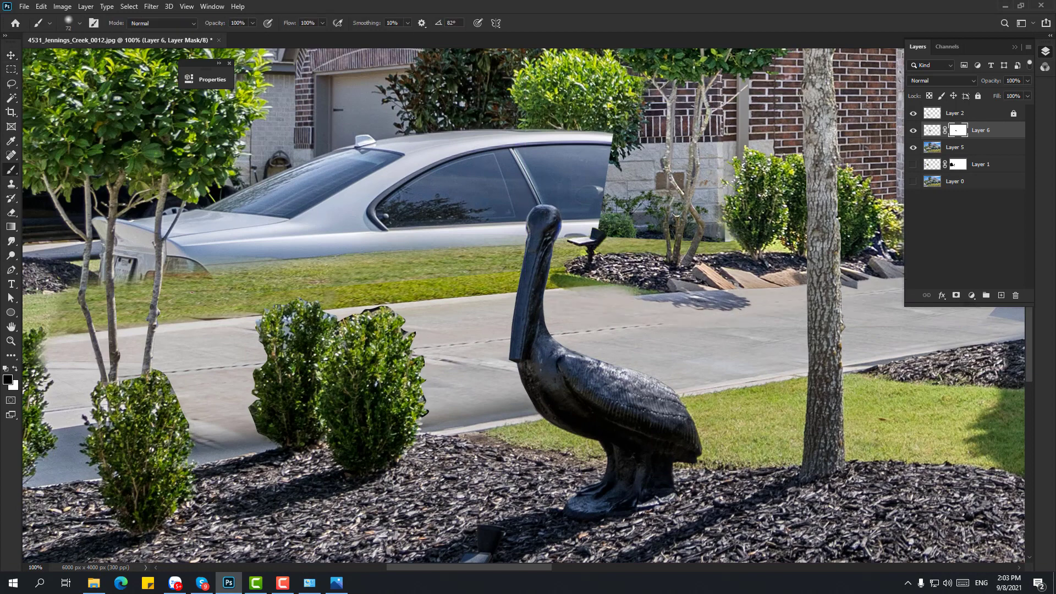
pyautogui.moveTo(528, 297); pyautogui.dragTo(588, 311)
# - Hide Layer 2 and make Layer 5 the active layer
pyautogui.click(913, 112)
pyautogui.click(956, 147)
pyautogui.press('v')
pyautogui.moveTo(529, 297); pyautogui.dragTo(726, 319)
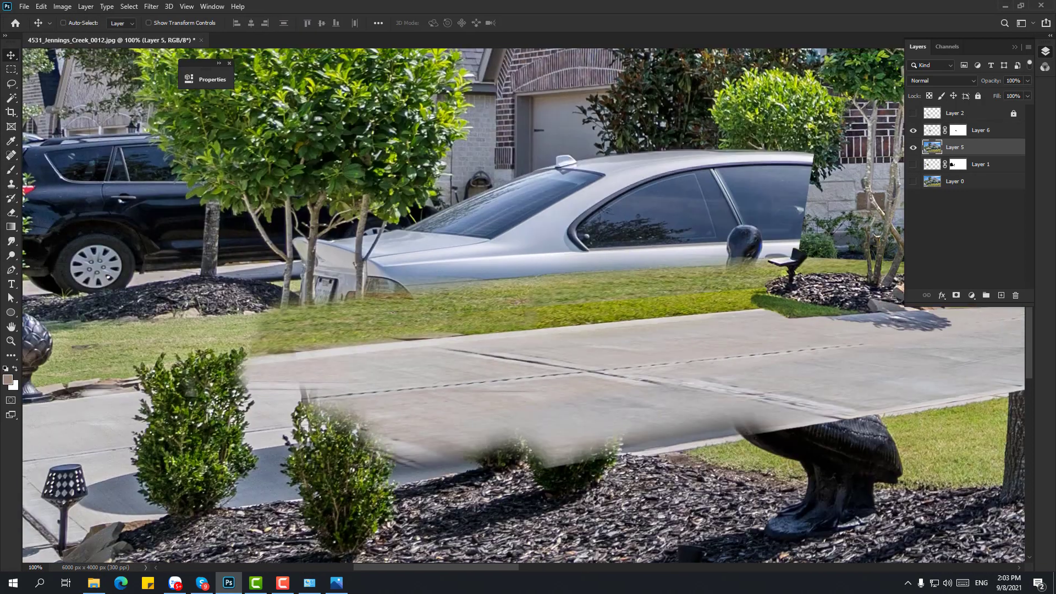
# - Select the grass strip with the Pen and clone fresh grass over it
pyautogui.press('p')
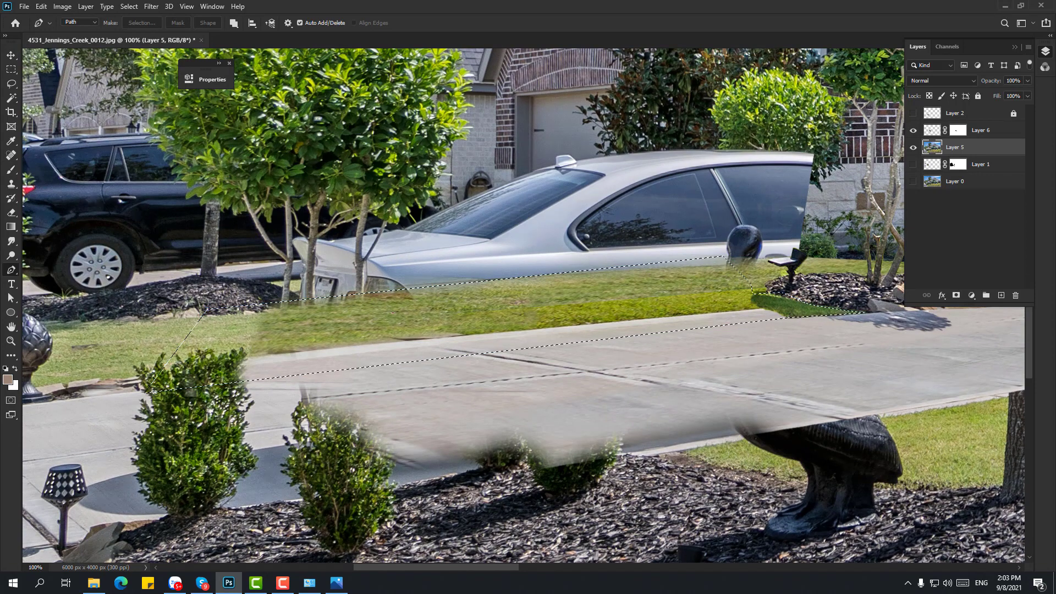
pyautogui.press('s')
pyautogui.rightClick(455, 312)
pyautogui.press('Escape')
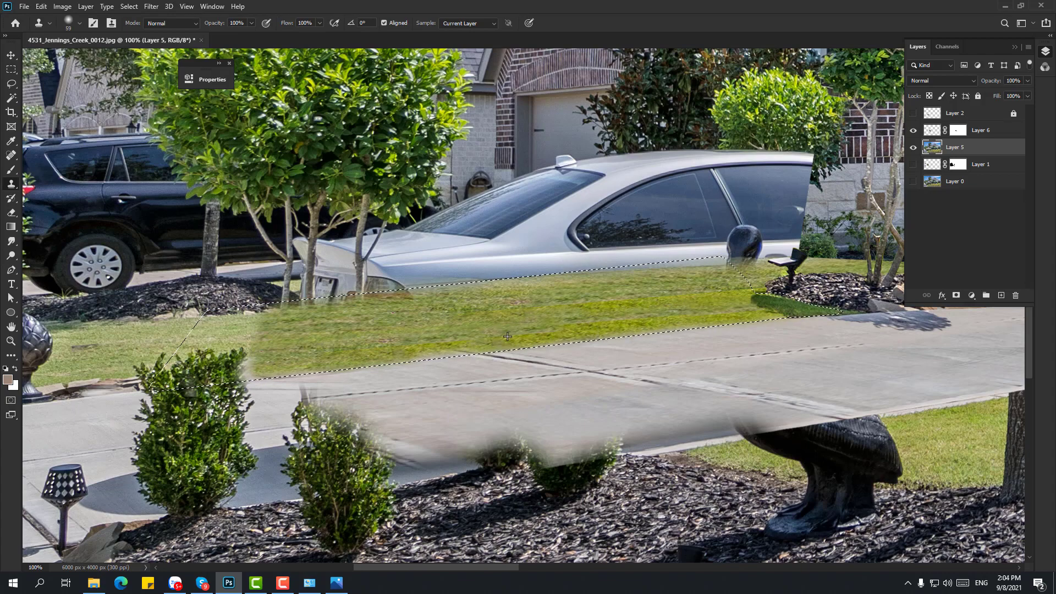
pyautogui.hotkey('ctrl', 'd')
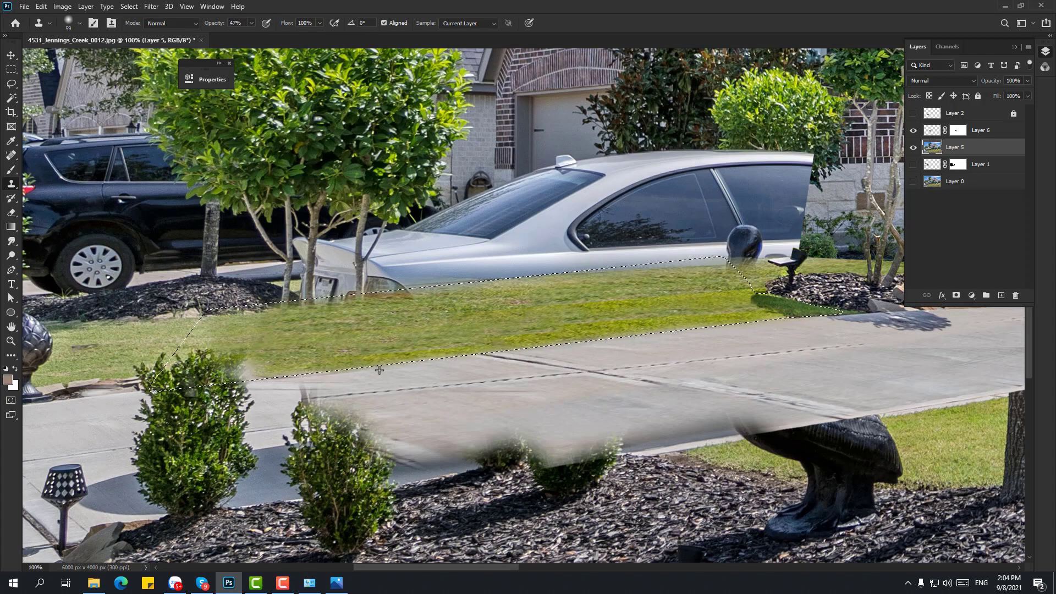
# - At 66.67% zoom, copy the lawn-edge strip to Layer 7 and skew it
pyautogui.press('z')
pyautogui.hotkey('ctrl', '-')
pyautogui.hotkey('ctrl', '-')
pyautogui.hotkey('ctrl', '+')
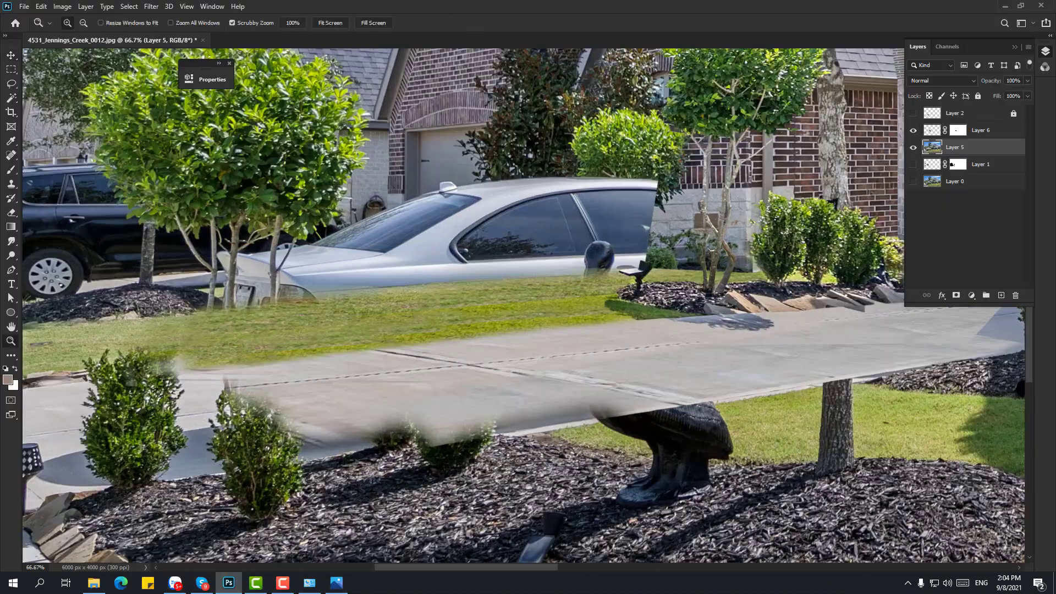
pyautogui.moveTo(495, 341); pyautogui.dragTo(985, 256)
pyautogui.press('p')
pyautogui.click(255, 341)
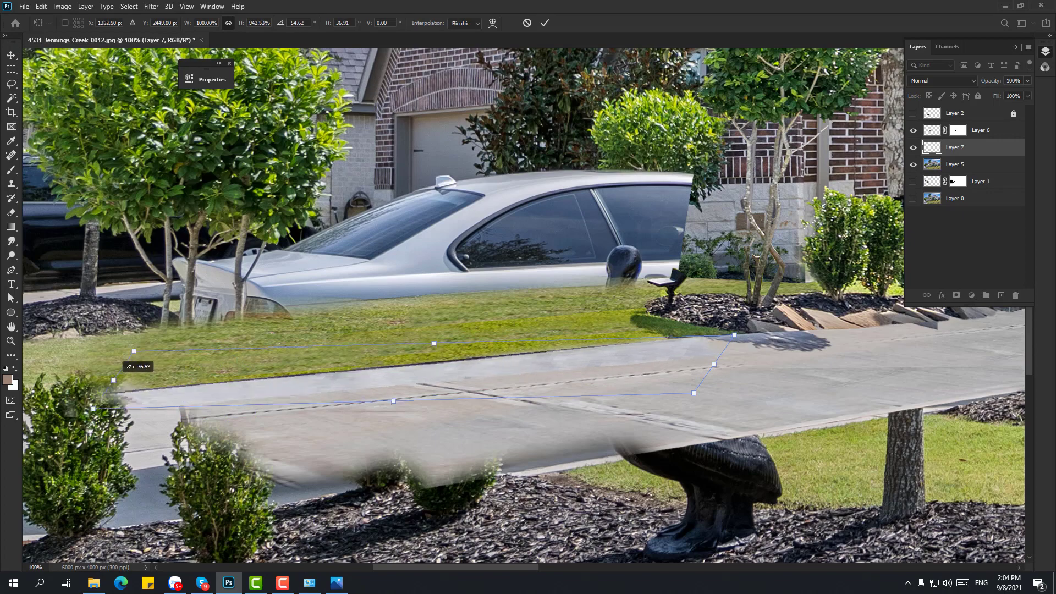
pyautogui.moveTo(694, 389); pyautogui.dragTo(694, 389)
pyautogui.press('Return')
# - Squash the lawn strip to about 59% height and tilt it about -4° to match the curb
pyautogui.hotkey('ctrl', 't')
pyautogui.moveTo(404, 409); pyautogui.dragTo(404, 379)
pyautogui.moveTo(446, 288); pyautogui.dragTo(442, 285)
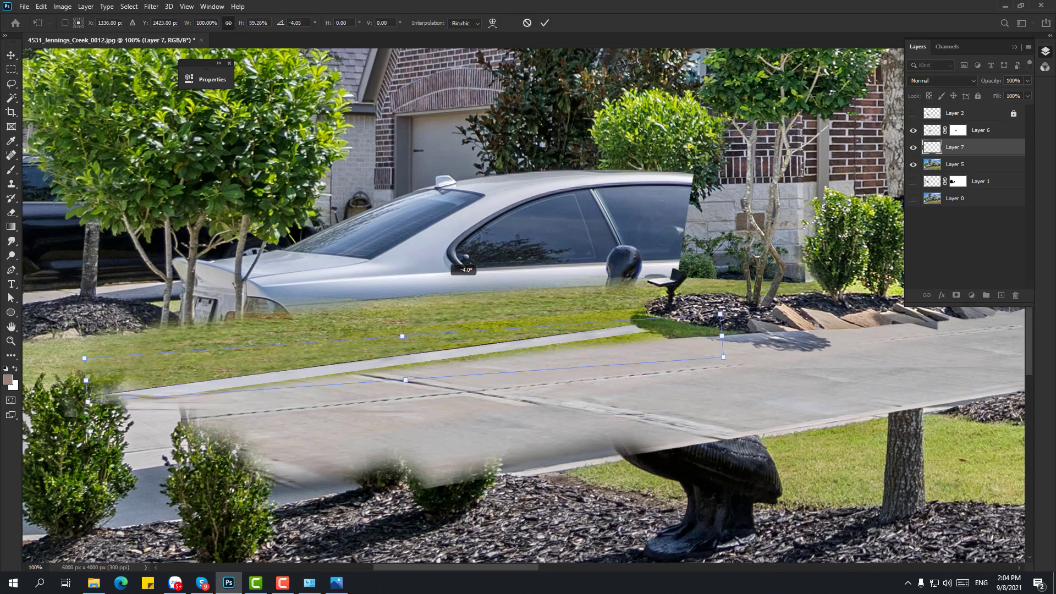
pyautogui.press('Return')
pyautogui.press('e')
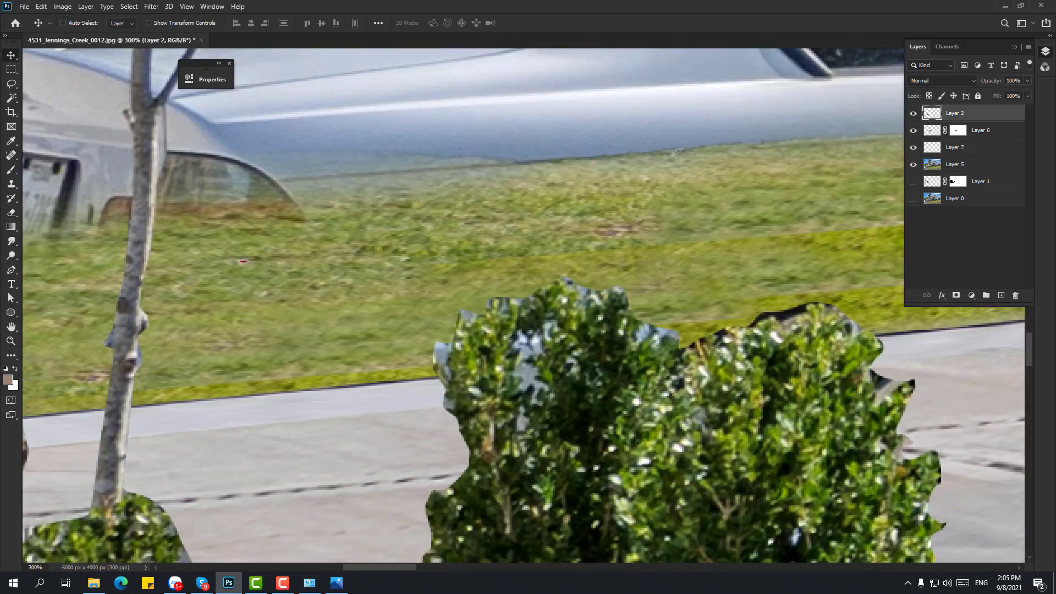
pyautogui.rightClick(11, 212)
# - Try background-colour erasing, then undo back to the earlier tree selection
pyautogui.click(60, 222)
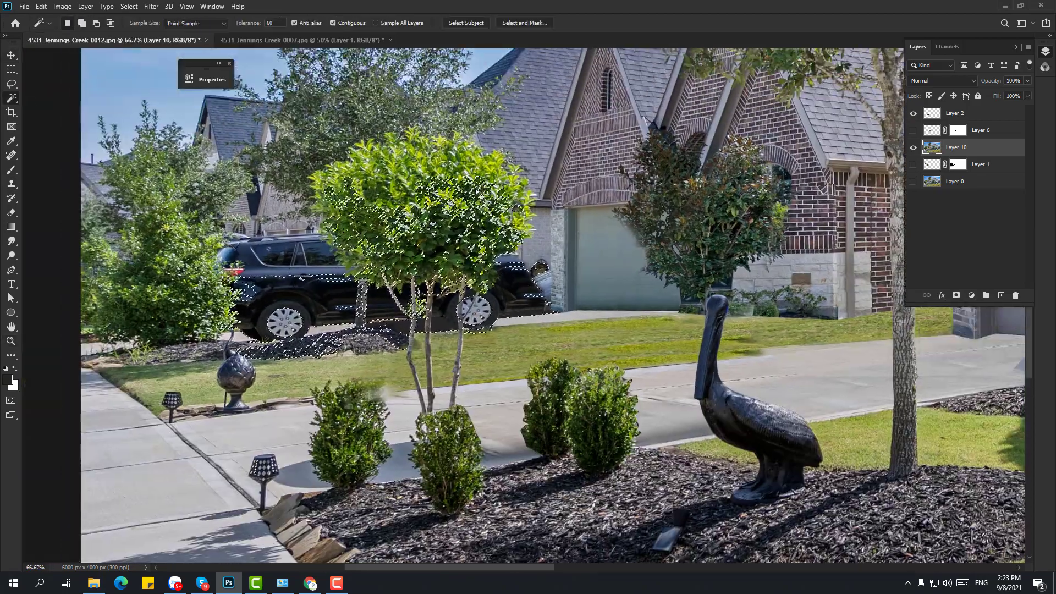
pyautogui.hotkey('ctrl', 'z')
pyautogui.rightClick(11, 99)
pyautogui.click(63, 110)
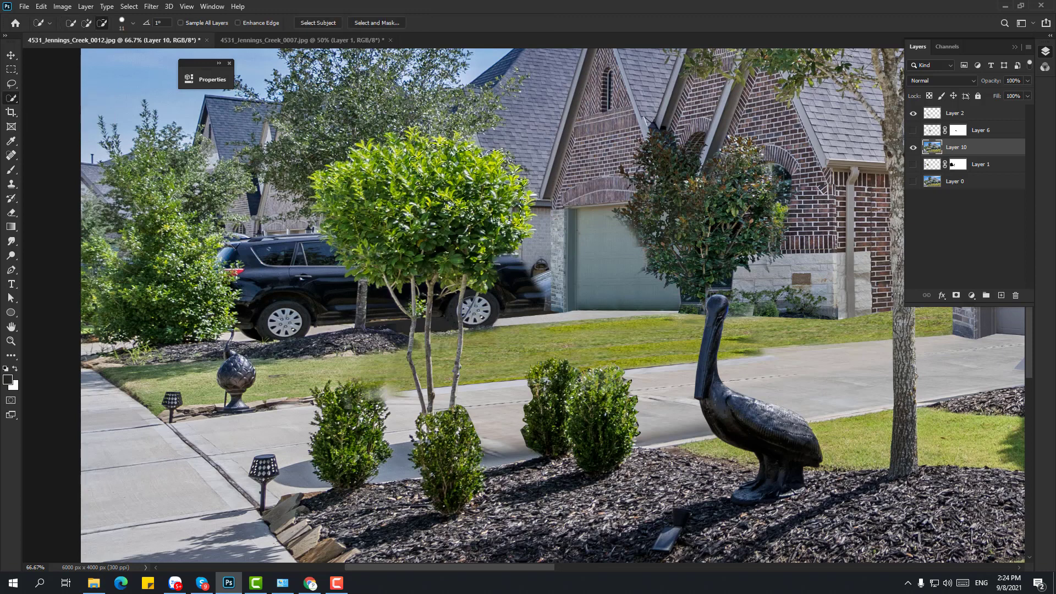
# - Scale, move and skew the copied tree over the black SUV
pyautogui.hotkey('ctrl', 't')
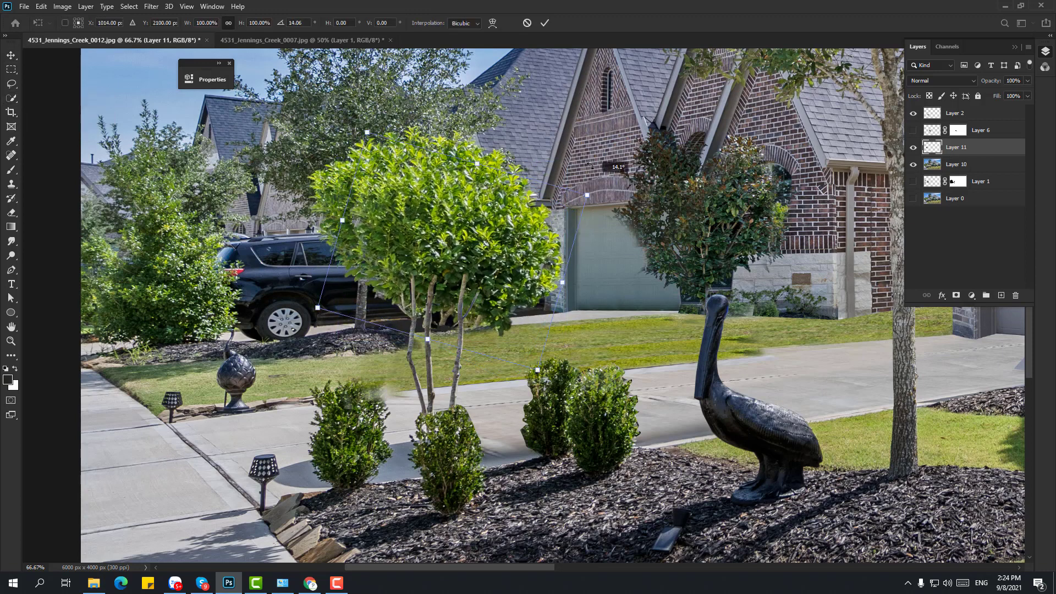
pyautogui.moveTo(577, 174); pyautogui.dragTo(574, 176)
pyautogui.moveTo(558, 323); pyautogui.dragTo(563, 341)
pyautogui.moveTo(534, 226); pyautogui.dragTo(540, 230)
pyautogui.moveTo(566, 344); pyautogui.dragTo(533, 338)
pyautogui.moveTo(381, 154); pyautogui.dragTo(390, 147)
pyautogui.press('Return')
# - Warp the tree copy's lower right so it fully covers the SUV
pyautogui.press('e')
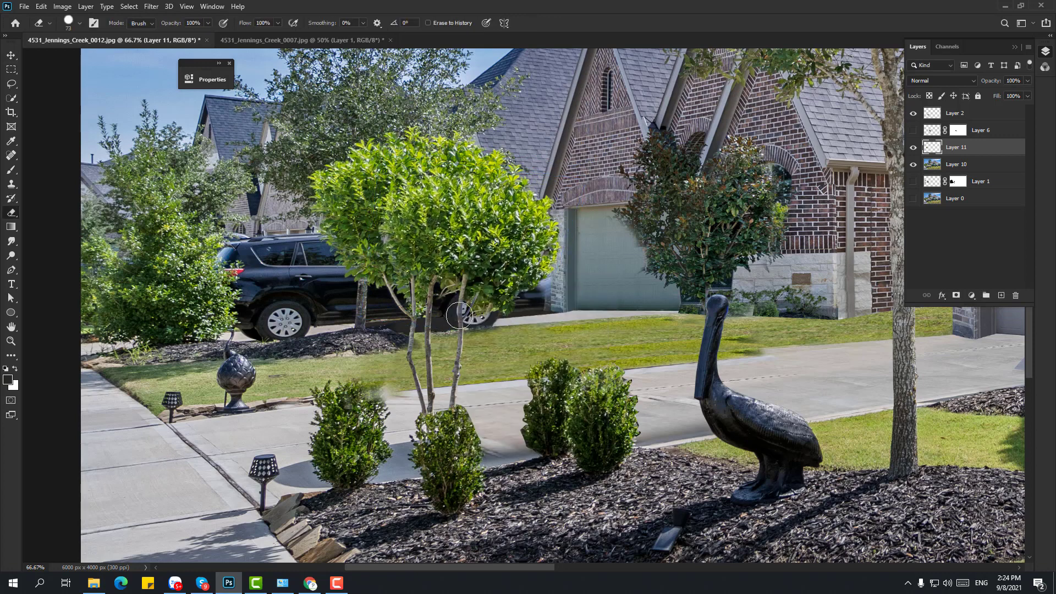
pyautogui.hotkey('ctrl', 't')
pyautogui.rightClick(539, 223)
pyautogui.click(561, 306)
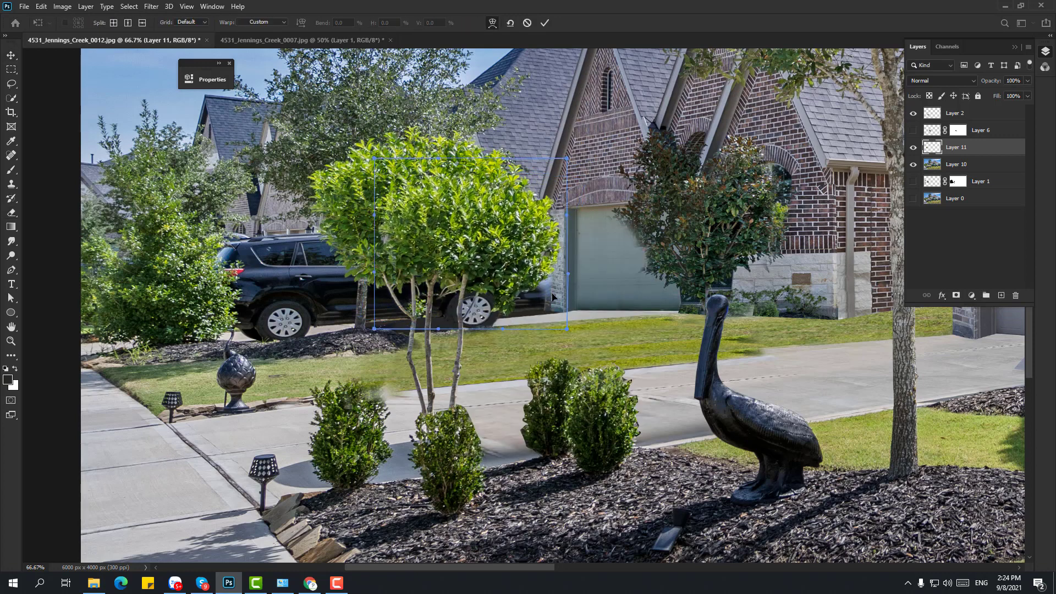
pyautogui.moveTo(540, 272); pyautogui.dragTo(549, 288)
pyautogui.moveTo(474, 298); pyautogui.dragTo(455, 276)
pyautogui.press('Return')
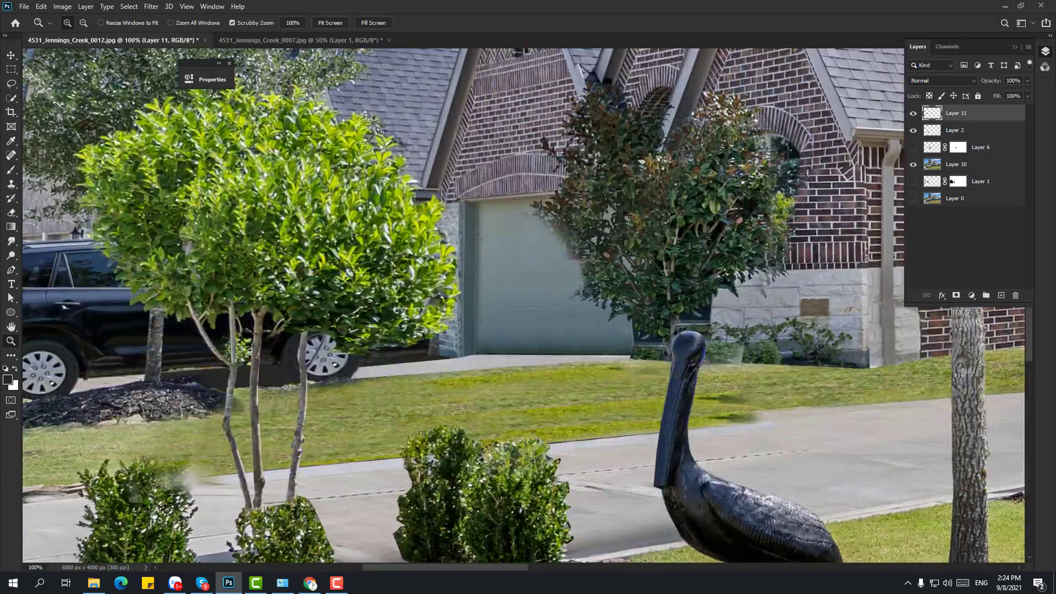
# - Merge Layers 11 and 10 and move the result below Layer 2
pyautogui.click(913, 130)
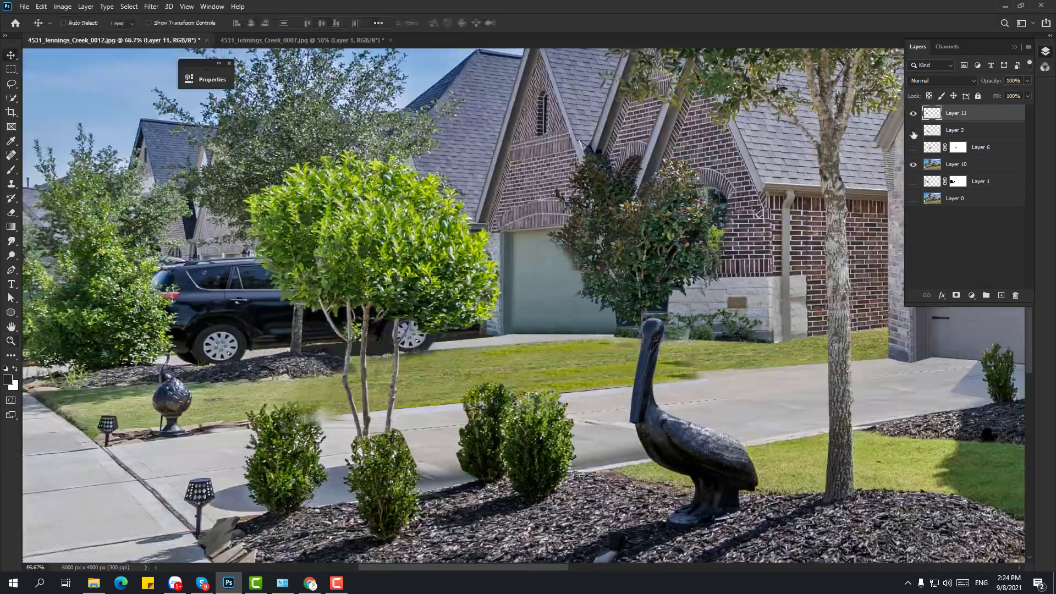
pyautogui.keyDown('ctrl'); pyautogui.click(956, 165); pyautogui.keyUp('ctrl')
pyautogui.hotkey('ctrl', 'e')
pyautogui.hotkey('ctrl', '[')
# - Quick-select the dark treetop foliage by the garage
pyautogui.press('z')
pyautogui.doubleClick(609, 244)
pyautogui.click(11, 99)
pyautogui.moveTo(597, 132); pyautogui.dragTo(616, 242)
pyautogui.moveTo(602, 83); pyautogui.dragTo(633, 193)
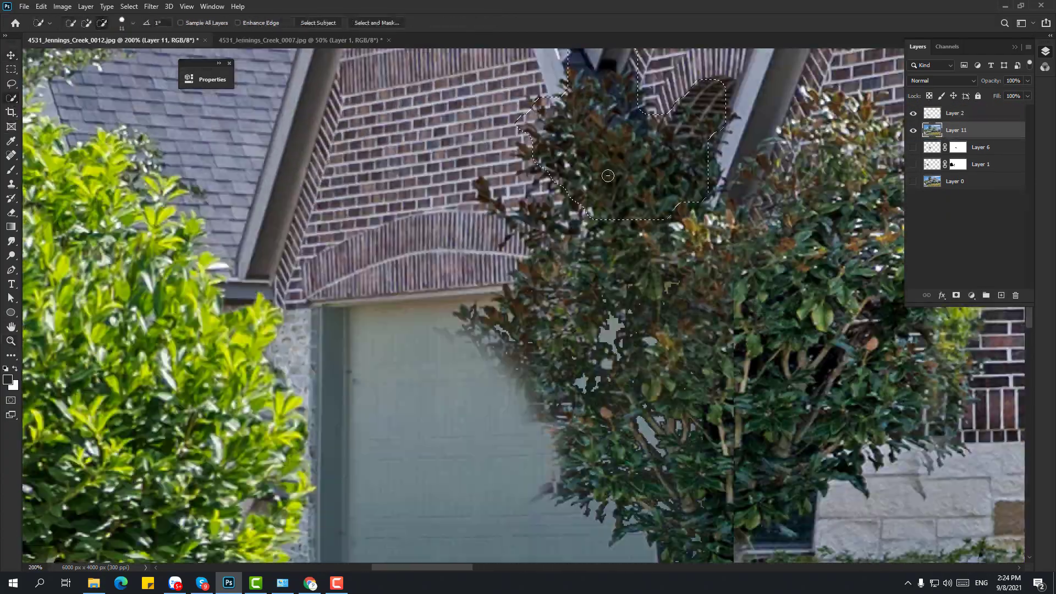
pyautogui.moveTo(562, 77); pyautogui.dragTo(531, 117)
# - Trim the treetop selection edge, then zoom out and frame the shrubs
pyautogui.press('z')
pyautogui.keyDown('alt'); pyautogui.click(572, 292); pyautogui.keyUp('alt')
pyautogui.keyDown('alt'); pyautogui.click(573, 291); pyautogui.keyUp('alt')
pyautogui.keyDown('alt'); pyautogui.click(573, 292); pyautogui.keyUp('alt')
pyautogui.moveTo(523, 357); pyautogui.dragTo(456, 220)
pyautogui.click(414, 360)
pyautogui.moveTo(295, 356)
pyautogui.mouseDown()
pyautogui.moveTo(608, 236)
pyautogui.moveTo(301, 287)
pyautogui.mouseUp()
# - Clone pavement along the middle shrub's left edge with a 48 px Clone Stamp brush
pyautogui.press('s')
pyautogui.moveTo(389, 274)
pyautogui.mouseDown()
pyautogui.moveTo(405, 289)
pyautogui.moveTo(876, 286)
pyautogui.mouseUp()
pyautogui.rightClick(384, 322)
pyautogui.moveTo(441, 349); pyautogui.dragTo(451, 348)
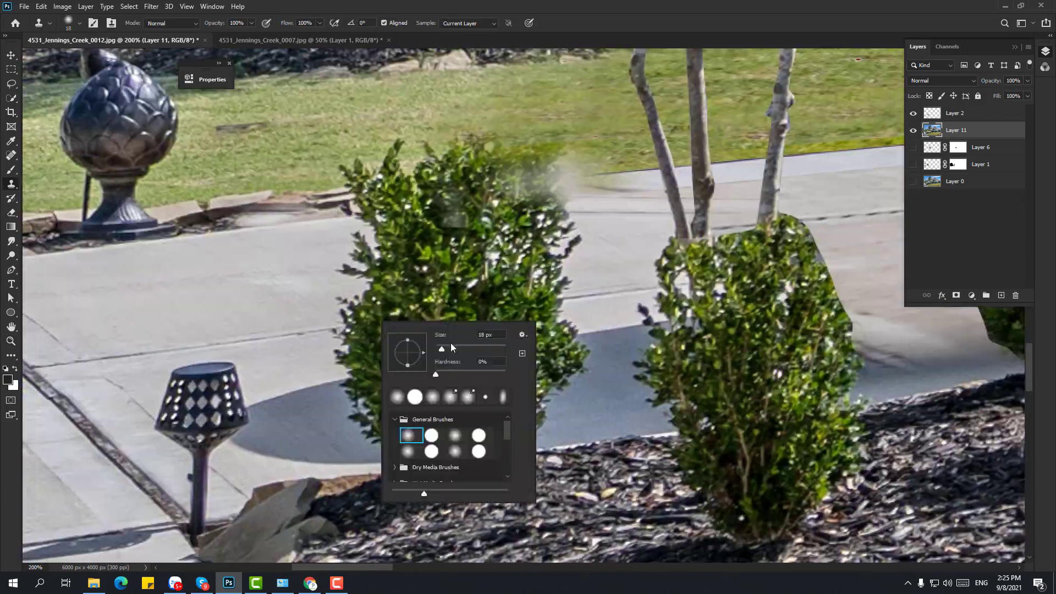
pyautogui.press('Return')
pyautogui.keyDown('alt'); pyautogui.click(391, 339); pyautogui.keyUp('alt')
pyautogui.moveTo(820, 308); pyautogui.dragTo(493, 309)
pyautogui.moveTo(649, 278)
pyautogui.mouseDown()
pyautogui.moveTo(633, 264)
pyautogui.moveTo(798, 258)
pyautogui.moveTo(699, 264)
pyautogui.moveTo(731, 227)
pyautogui.mouseUp()
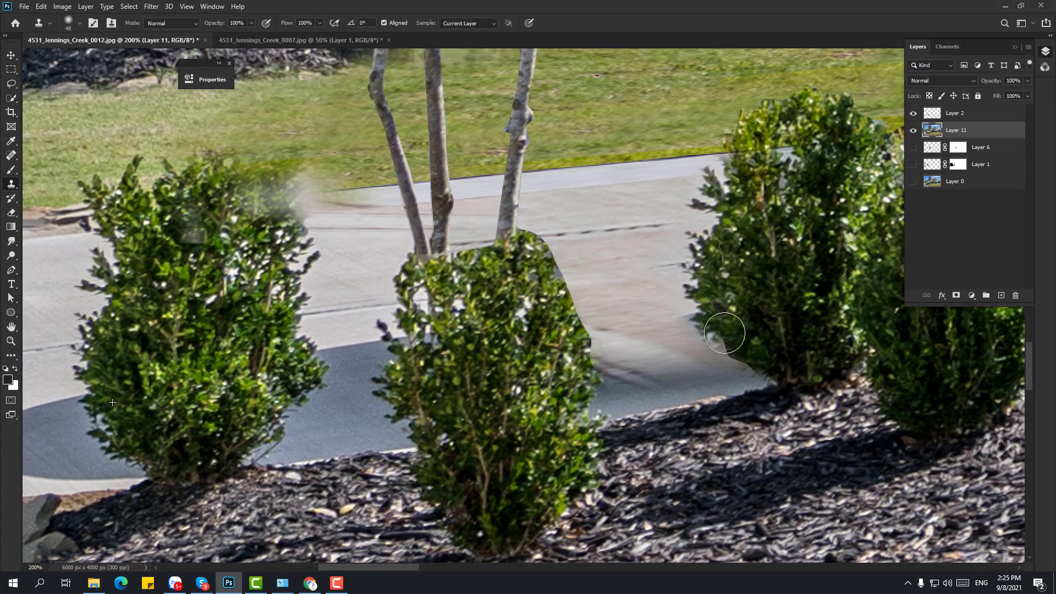
pyautogui.moveTo(732, 276); pyautogui.dragTo(721, 367)
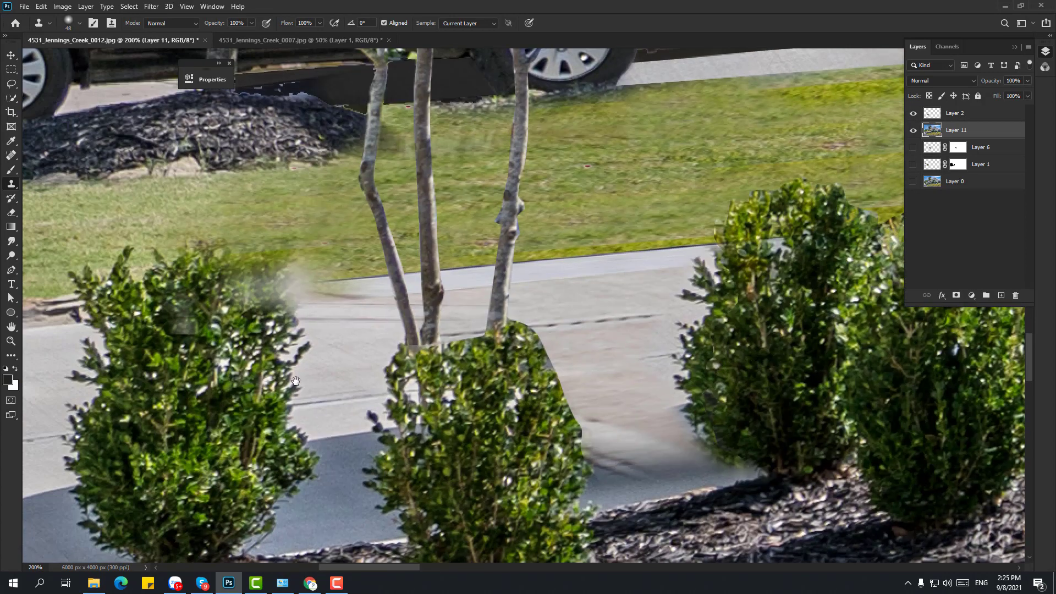
# - Duplicate the merged patch and lasso a piece of the left shrub onto a new layer
pyautogui.hotkey('ctrl', 'j')
pyautogui.hotkey('ctrl', '-')
pyautogui.press('l')
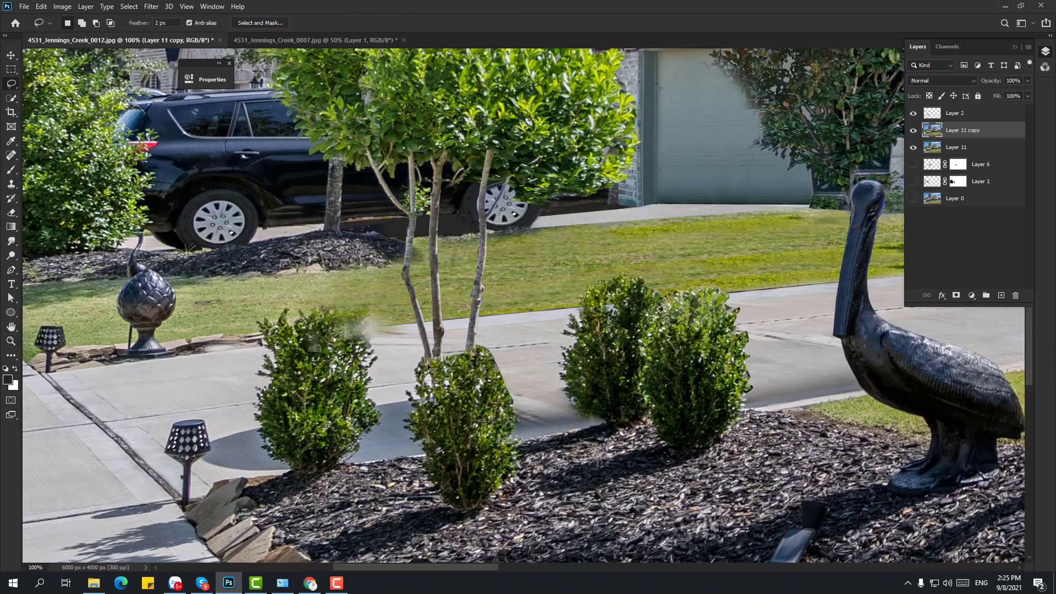
pyautogui.moveTo(423, 354)
pyautogui.mouseDown()
pyautogui.moveTo(458, 401)
pyautogui.moveTo(411, 459)
pyautogui.mouseUp()
pyautogui.hotkey('ctrl', 'j')
# - Delete the leftover duplicate patch layer, keeping the new shrub patch layer
pyautogui.click(963, 147)
pyautogui.press('Delete')
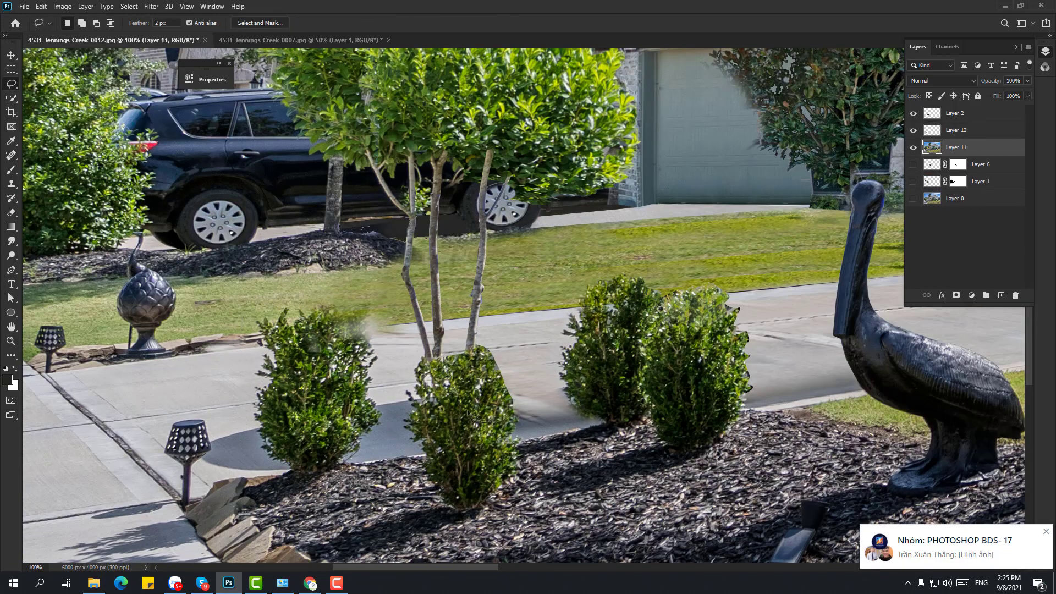
pyautogui.press('v')
pyautogui.hotkey('ctrl', 't')
pyautogui.rightClick(451, 378)
pyautogui.press('Escape')
pyautogui.press('Escape')
pyautogui.click(957, 131)
pyautogui.click(914, 130)
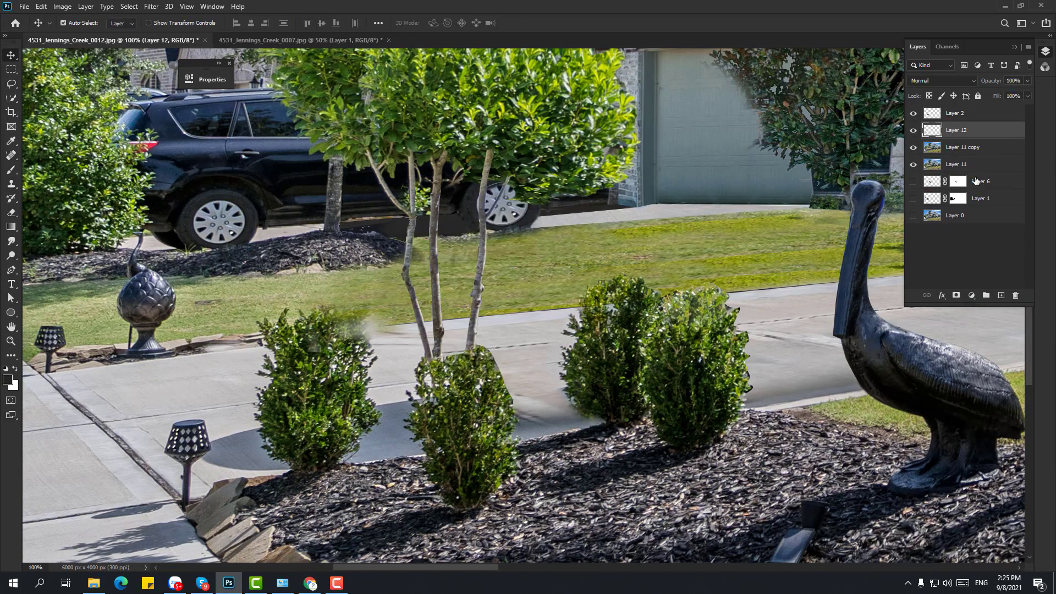
pyautogui.click(963, 148)
pyautogui.press('Delete')
# - Flip the shrub patch horizontally and move it into the gap beside the middle shrub
pyautogui.click(956, 131)
pyautogui.hotkey('ctrl', 't')
pyautogui.rightClick(428, 334)
pyautogui.click(476, 521)
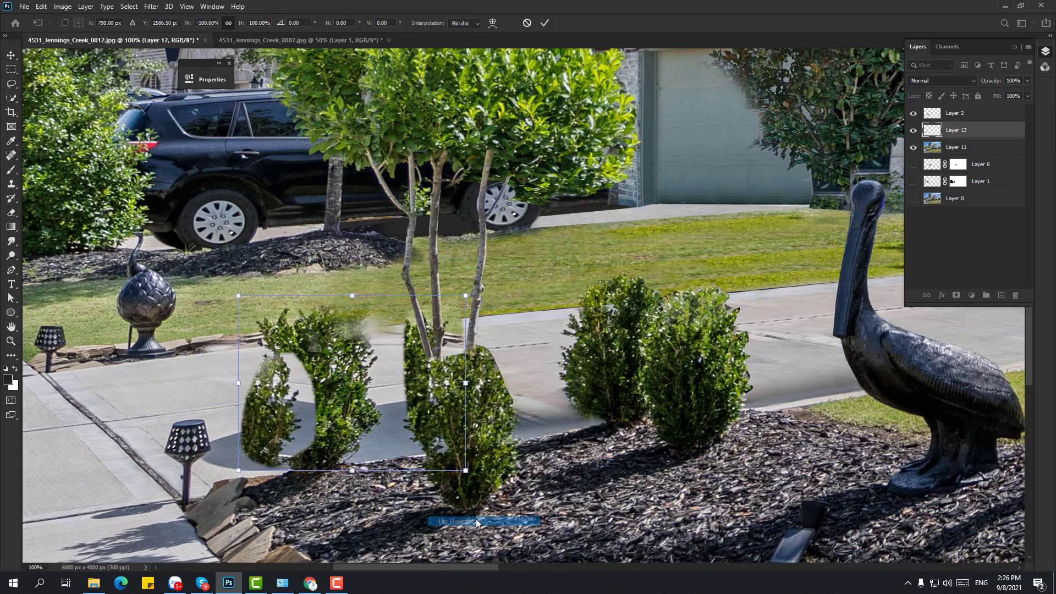
pyautogui.press('Return')
pyautogui.hotkey('ctrl', '+')
pyautogui.hotkey('ctrl', '+')
pyautogui.moveTo(386, 378); pyautogui.dragTo(587, 403)
pyautogui.moveTo(406, 357); pyautogui.dragTo(461, 331)
# - Lasso and delete the patch's unwanted left part, then nudge the rest down above Layer 2
pyautogui.press('l')
pyautogui.moveTo(440, 259); pyautogui.dragTo(439, 260)
pyautogui.press('Delete')
pyautogui.hotkey('ctrl', 'd')
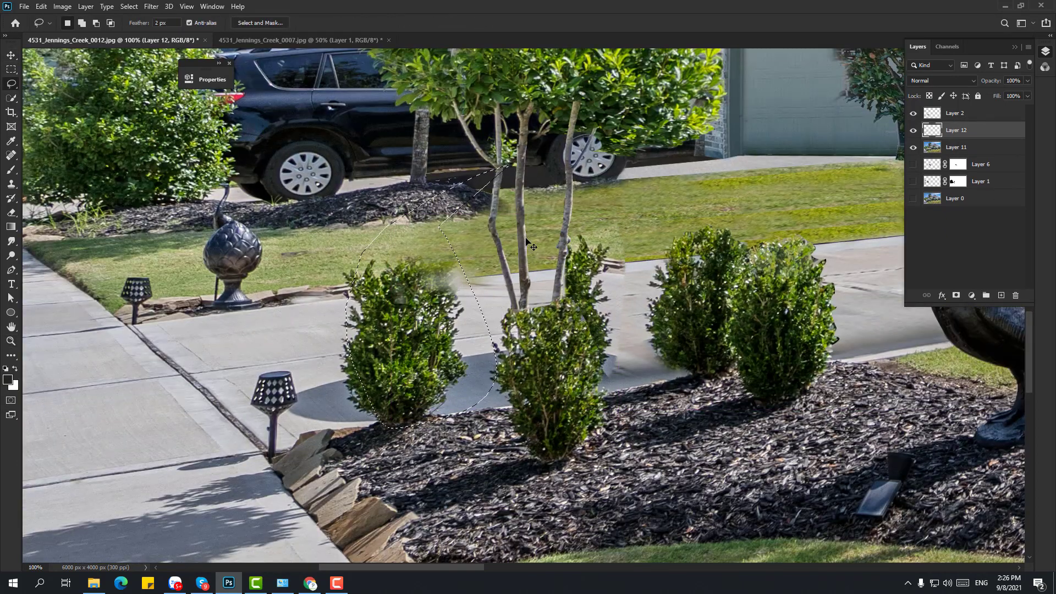
pyautogui.press('v')
pyautogui.moveTo(593, 283)
pyautogui.mouseDown()
pyautogui.moveTo(584, 324)
pyautogui.moveTo(601, 330)
pyautogui.moveTo(601, 379)
pyautogui.moveTo(598, 240)
pyautogui.mouseUp()
pyautogui.hotkey('ctrl', ']')
pyautogui.press('z')
pyautogui.click(595, 335)
# - Duplicate the shrub patch as Layer 12 copy and flip the copy horizontally
pyautogui.click(11, 226)
pyautogui.rightClick(11, 212)
pyautogui.click(55, 222)
pyautogui.press('v')
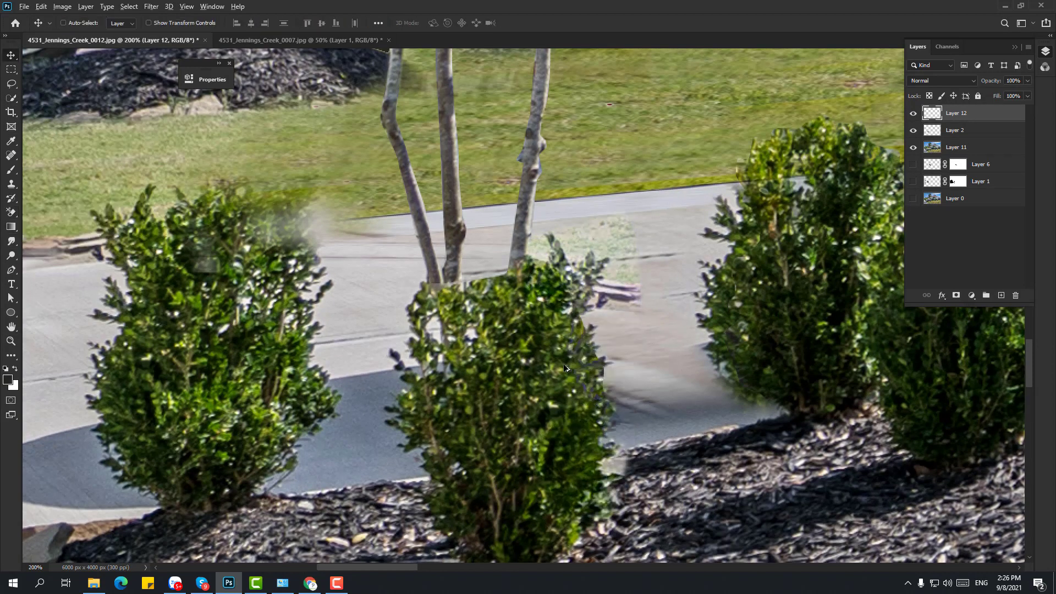
pyautogui.hotkey('ctrl', 'j')
pyautogui.hotkey('ctrl', 't')
pyautogui.rightClick(424, 318)
pyautogui.click(457, 509)
pyautogui.press('Return')
# - Erase the greenish patch right of the tree on Layer 12 with the background eraser
pyautogui.click(11, 212)
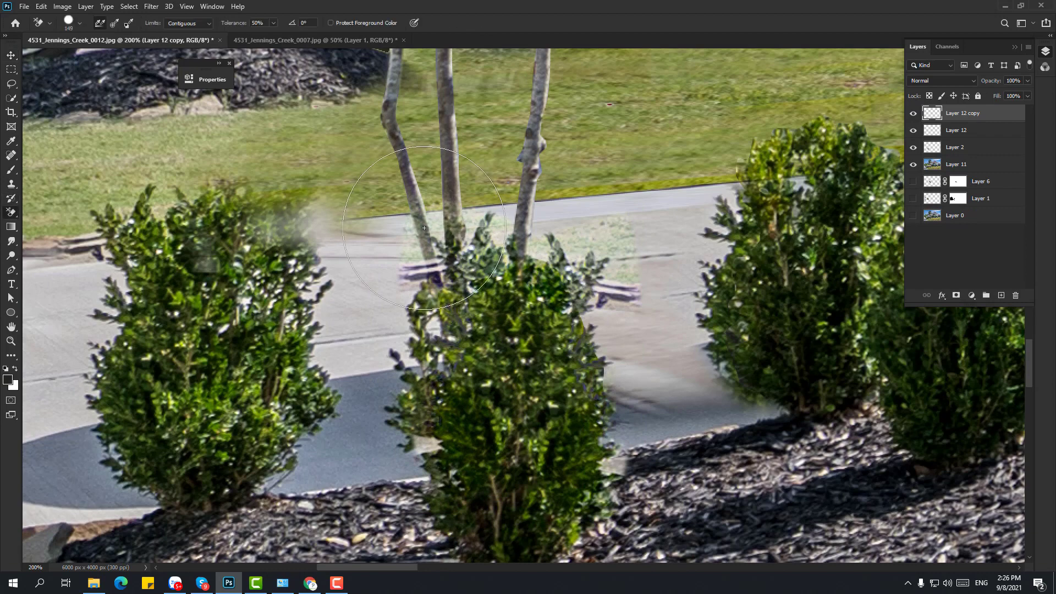
pyautogui.hotkey('alt', '[')
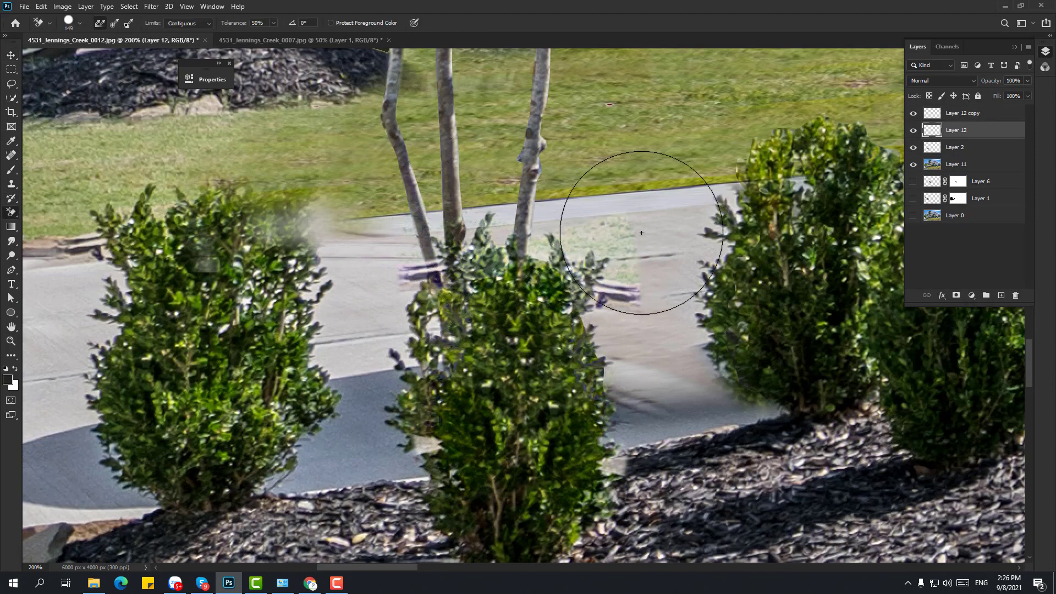
pyautogui.moveTo(637, 229); pyautogui.dragTo(539, 247)
pyautogui.rightClick(11, 212)
pyautogui.click(49, 213)
pyautogui.rightClick(625, 251)
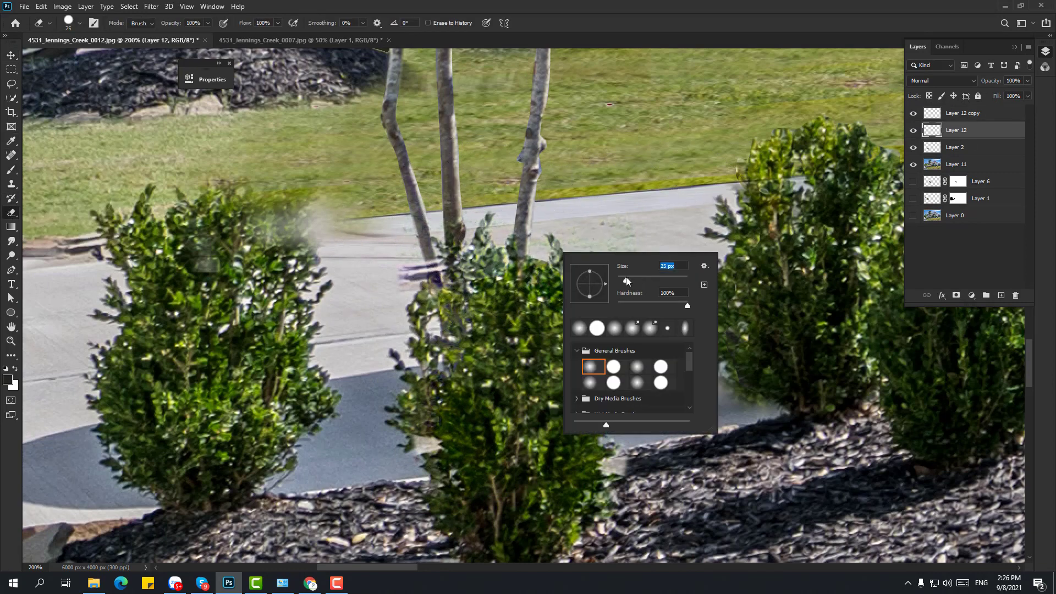
pyautogui.press('Escape')
# - Erase the purple streak near the tree base on Layer 12 copy with a 25 px eraser
pyautogui.hotkey('alt', ']')
pyautogui.moveTo(419, 271); pyautogui.dragTo(375, 267)
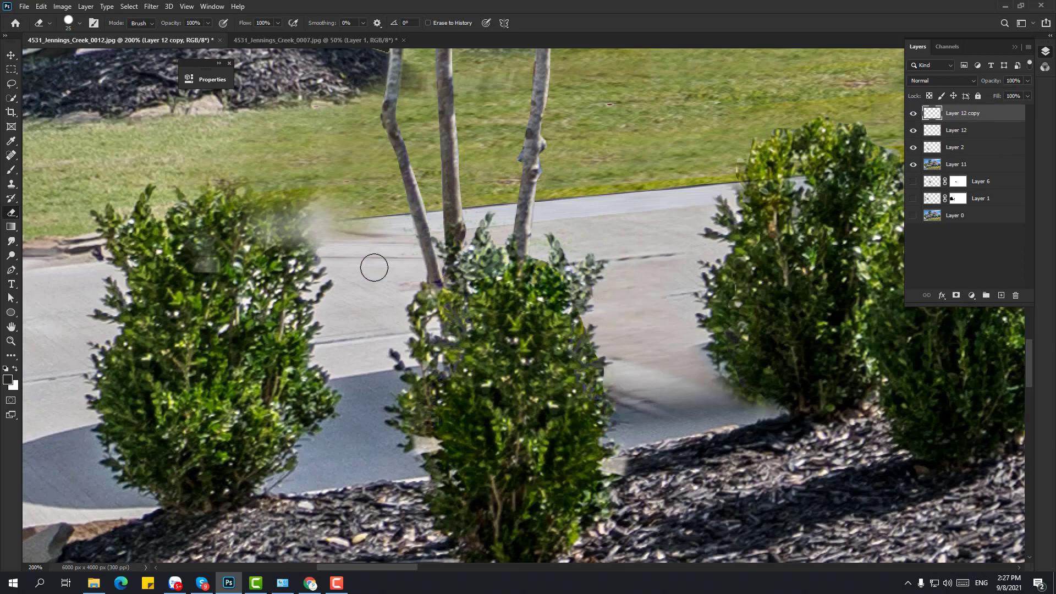
pyautogui.hotkey('alt', '[')
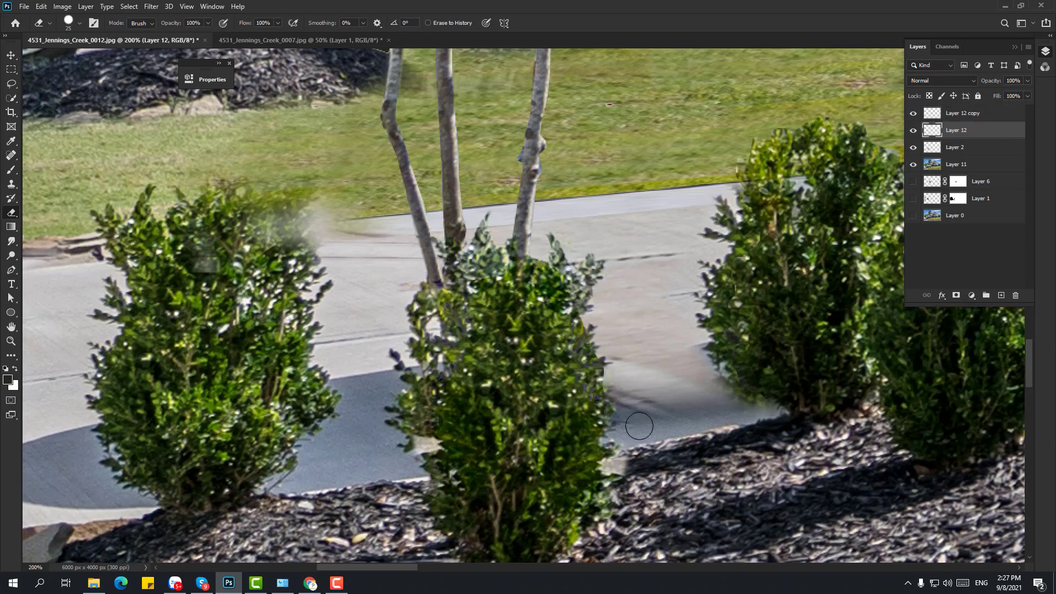
pyautogui.press('v')
pyautogui.hotkey('alt', ']')
pyautogui.hotkey('ctrl', '-')
pyautogui.hotkey('ctrl', '-')
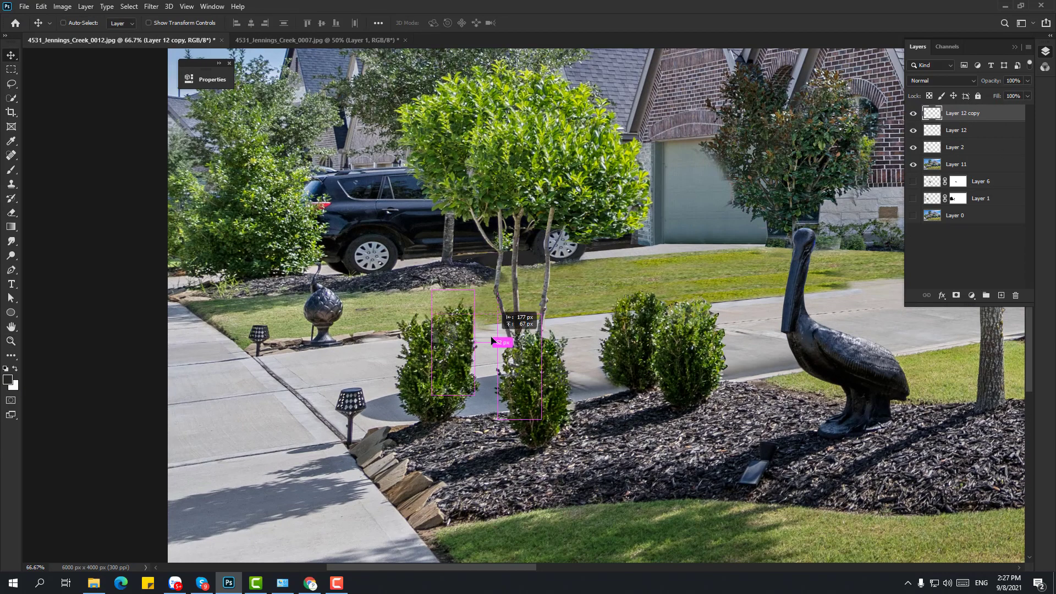
# - Alt-drag shrub copies into the right-hand bush pair and line one up with the neighbouring bush
pyautogui.moveTo(491, 341); pyautogui.dragTo(720, 348)
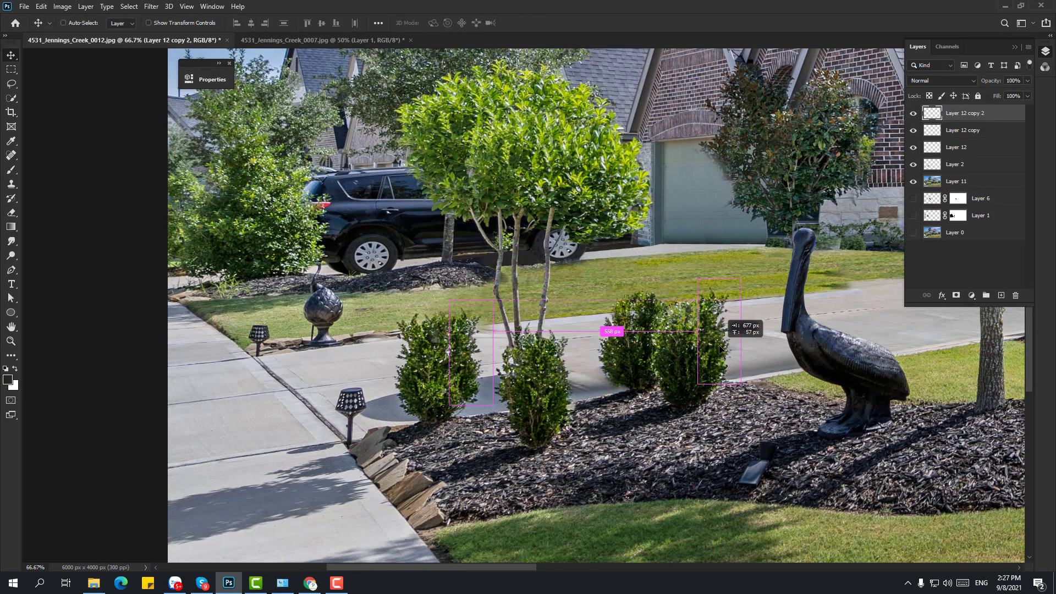
pyautogui.moveTo(721, 348); pyautogui.dragTo(725, 347)
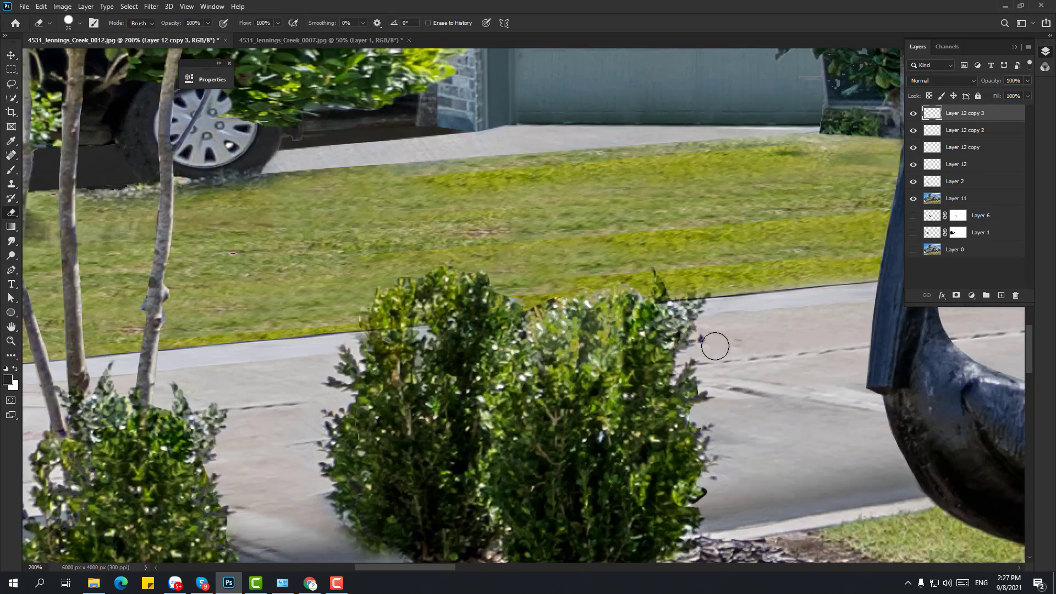
pyautogui.press('v')
pyautogui.moveTo(660, 434)
pyautogui.mouseDown()
pyautogui.moveTo(613, 379)
pyautogui.moveTo(421, 358)
pyautogui.mouseUp()
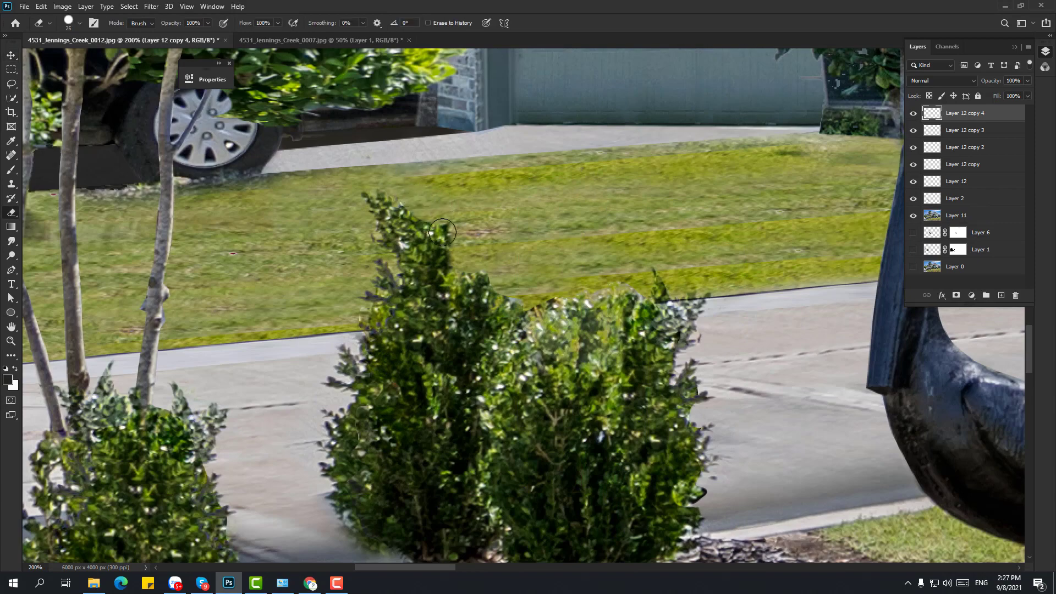
pyautogui.moveTo(457, 308); pyautogui.dragTo(427, 254)
# - Erase the shrub copy's protruding upper tip, then view the front yard at 50%
pyautogui.press('e')
pyautogui.moveTo(368, 199); pyautogui.dragTo(393, 237)
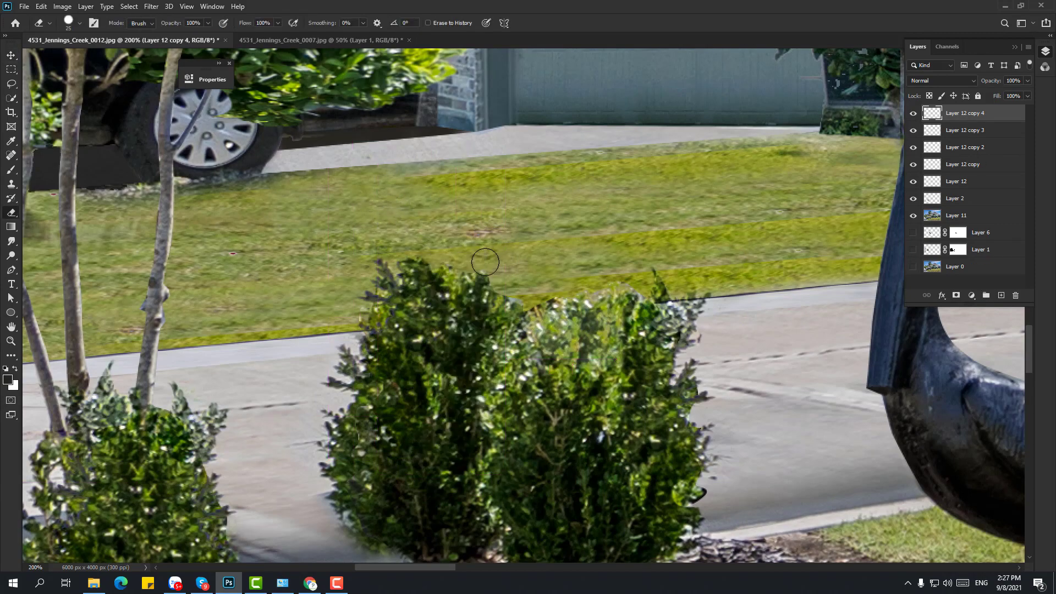
pyautogui.press('z')
pyautogui.hotkey('ctrl', '0')
pyautogui.moveTo(661, 358); pyautogui.dragTo(765, 388)
# - Hide Layer 2 and merge the visible patch layers into Layer 12
pyautogui.press('v')
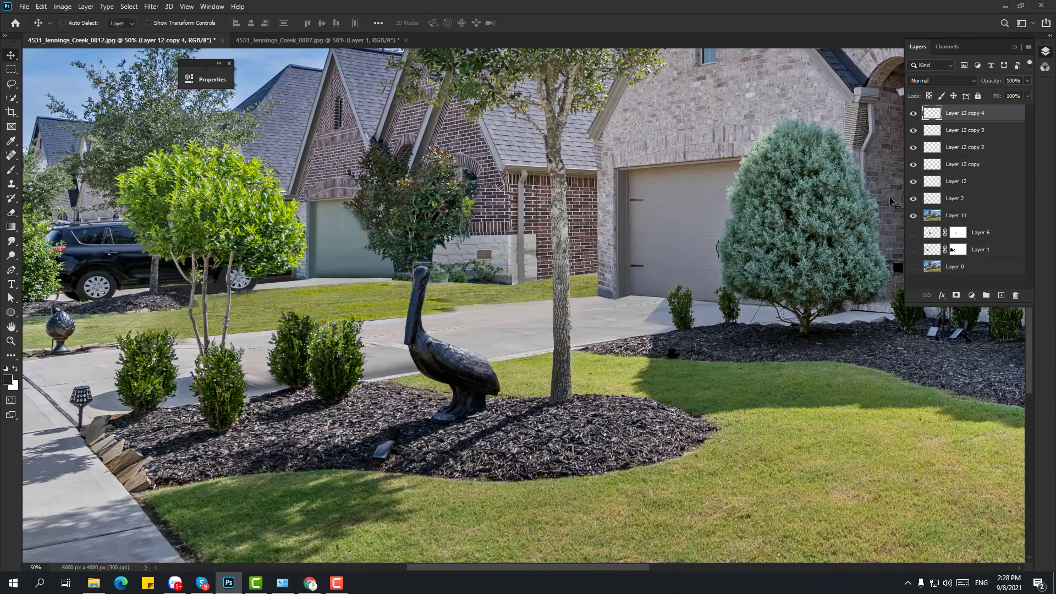
pyautogui.moveTo(294, 380); pyautogui.dragTo(245, 398)
pyautogui.hotkey('ctrl', 'z')
pyautogui.click(978, 96)
pyautogui.click(991, 115)
pyautogui.click(1013, 203)
pyautogui.click(914, 199)
pyautogui.click(971, 184)
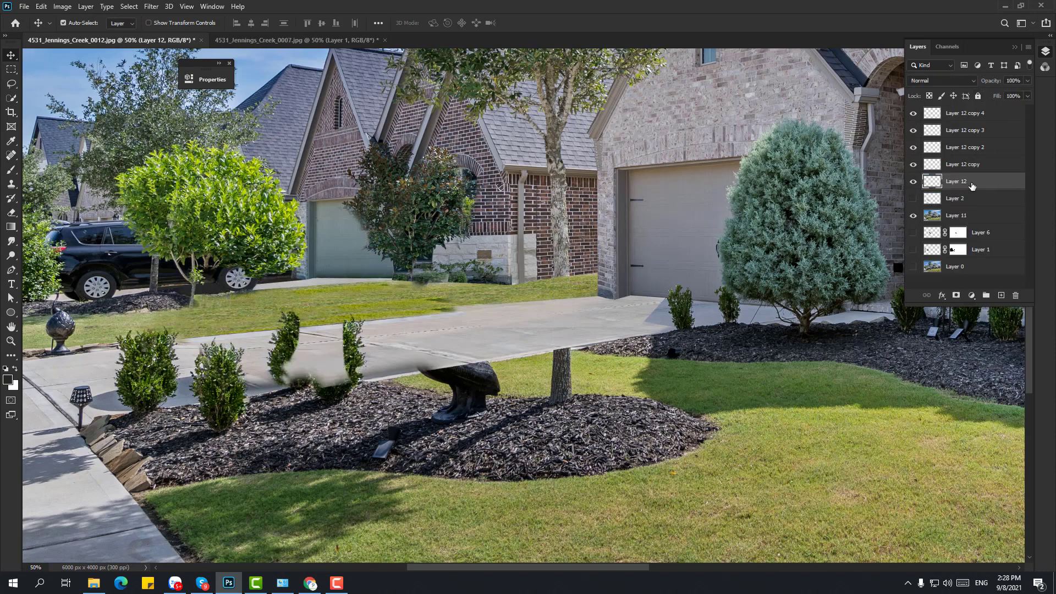
pyautogui.hotkey('ctrl', 'shift', 'e')
# - Place the merged Layer 12 beneath Layer 2 and make Layer 2 visible again
pyautogui.moveTo(967, 114); pyautogui.dragTo(966, 138)
pyautogui.click(964, 114)
pyautogui.click(913, 113)
pyautogui.press('z')
pyautogui.click(463, 297)
pyautogui.click(463, 297)
# - Quick-select the dark treetop foliage and copy it to a new layer
pyautogui.press('s')
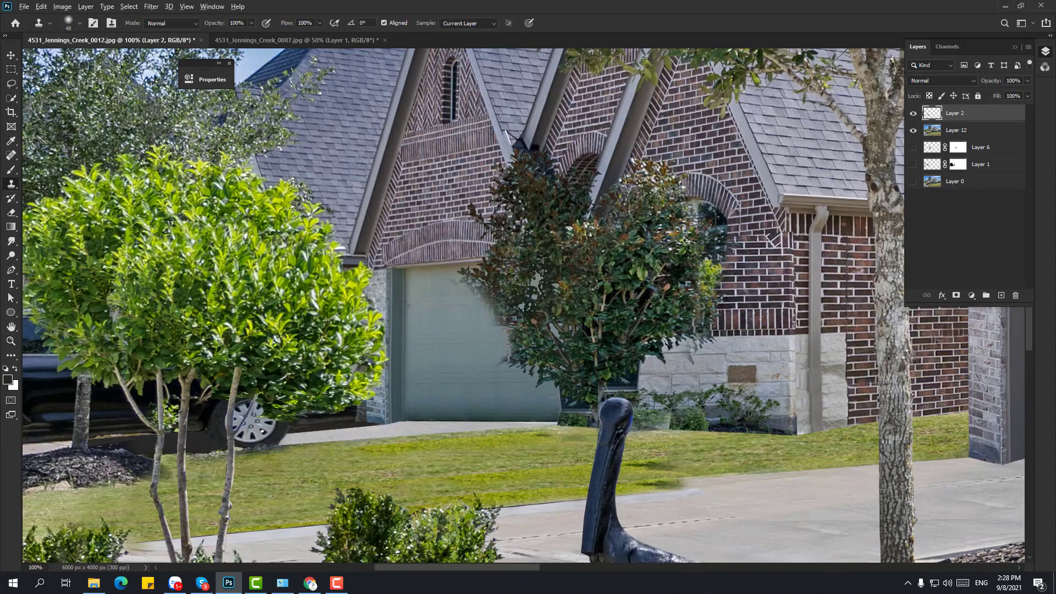
pyautogui.hotkey('alt', '[')
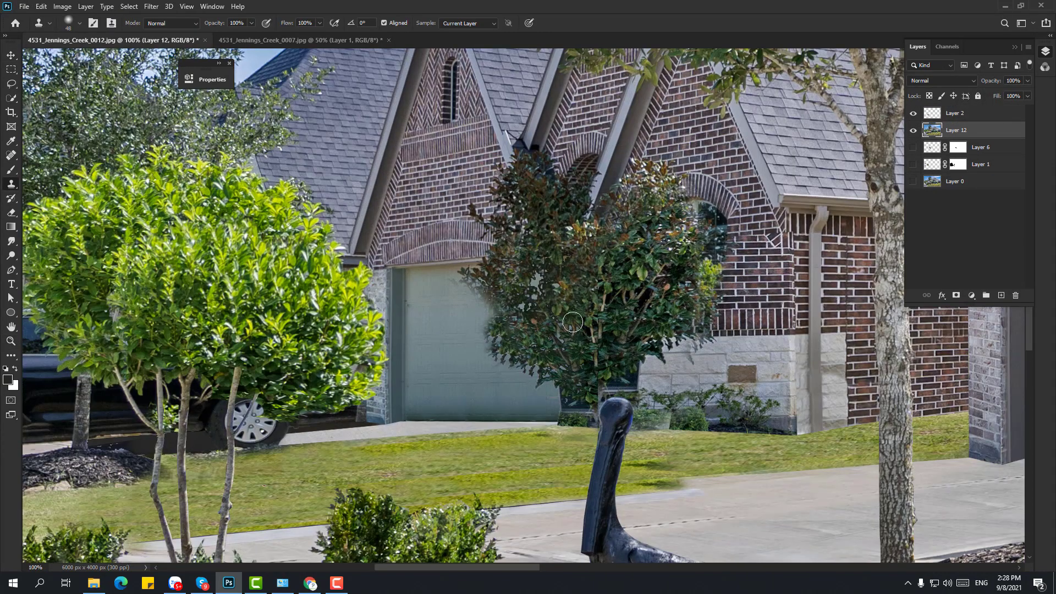
pyautogui.click(14, 100)
pyautogui.click(535, 205)
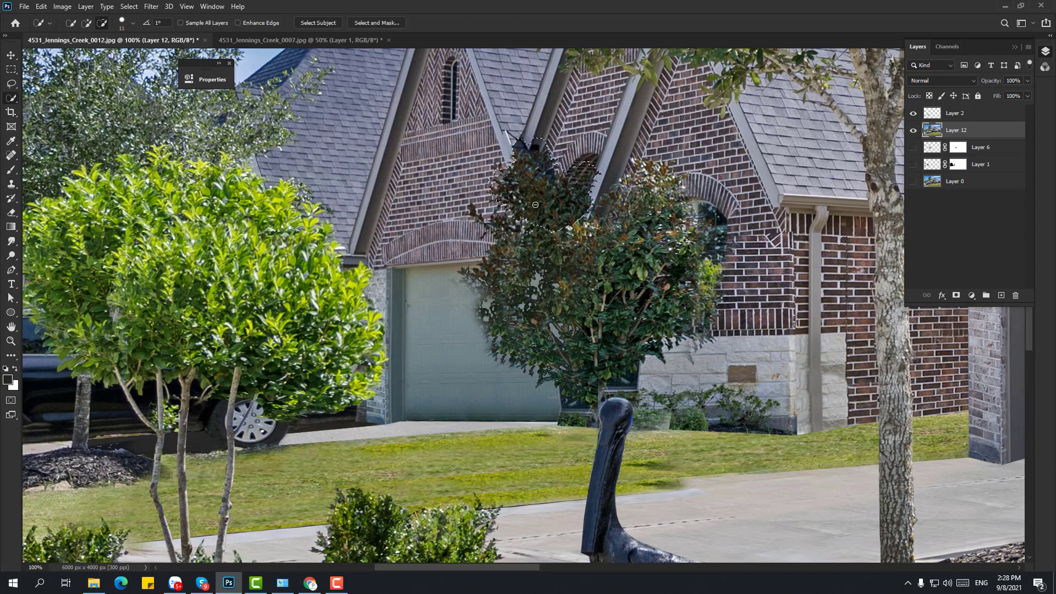
pyautogui.press('v')
pyautogui.moveTo(544, 191); pyautogui.dragTo(517, 301)
# - Move and rotate the foliage copy over the garage edge, then erase its hard edges
pyautogui.hotkey('ctrl', 't')
pyautogui.moveTo(615, 171); pyautogui.dragTo(533, 182)
pyautogui.press('Return')
pyautogui.moveTo(520, 286); pyautogui.dragTo(512, 294)
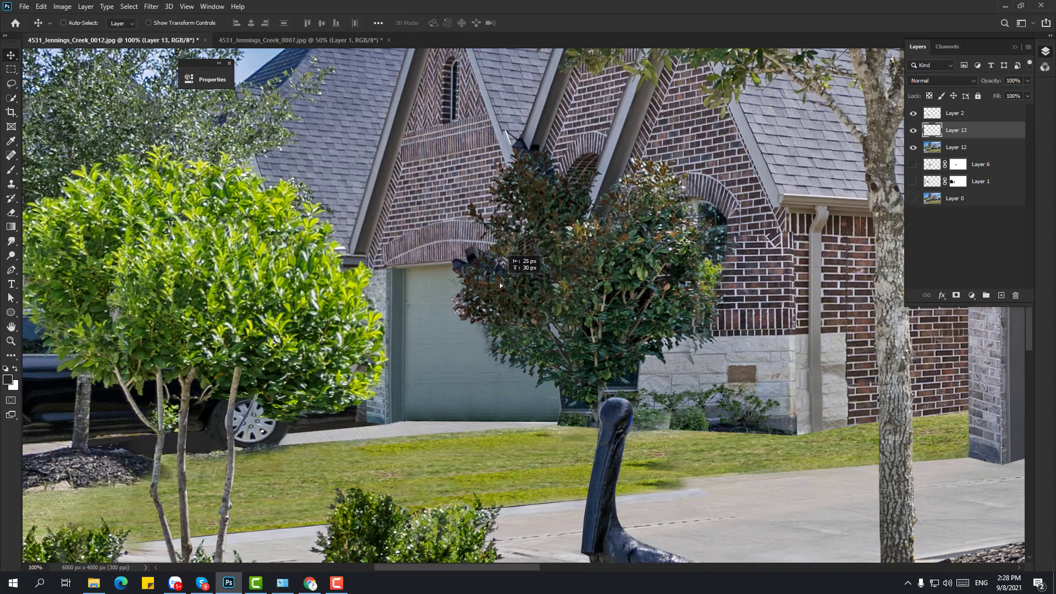
pyautogui.press('e')
pyautogui.moveTo(476, 252); pyautogui.dragTo(459, 267)
# - Switch to the 0007 photo and bring the brick wall beside the tree into view
pyautogui.keyDown('alt'); pyautogui.click(509, 316); pyautogui.keyUp('alt')
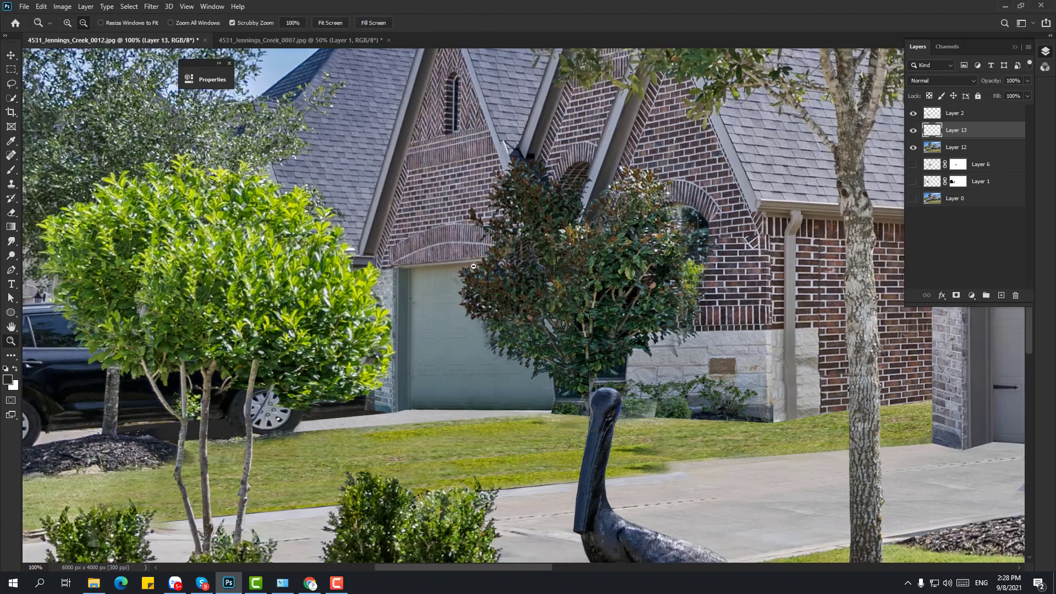
pyautogui.hotkey('ctrl', 'Tab')
pyautogui.click(237, 295)
pyautogui.moveTo(237, 295); pyautogui.dragTo(523, 270)
# - Select the photo's base layer and switch to the Magic Wand colour-selection tool
pyautogui.press('w')
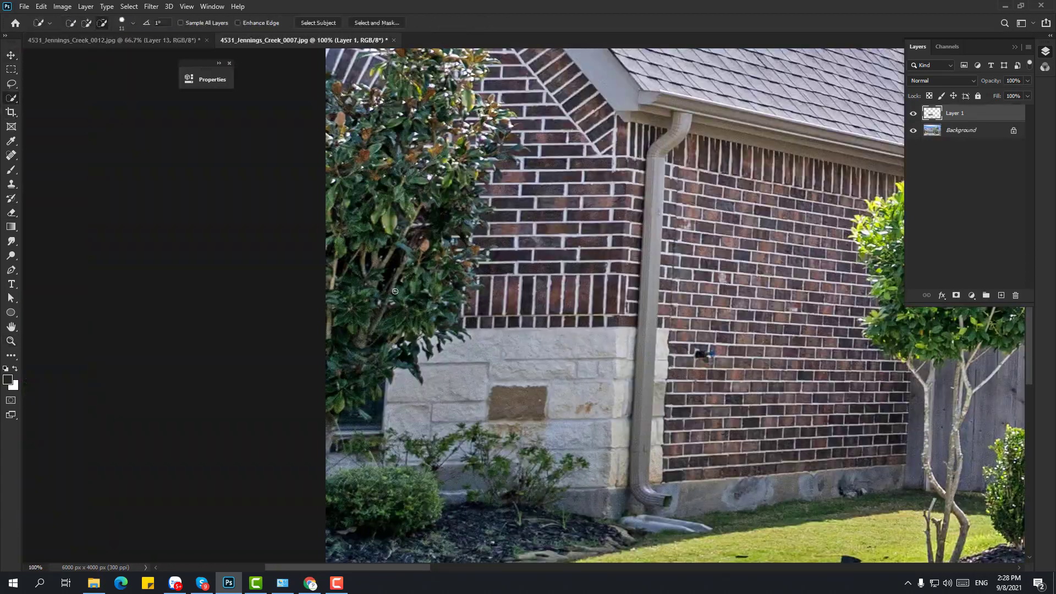
pyautogui.click(963, 130)
pyautogui.rightClick(11, 98)
pyautogui.click(55, 120)
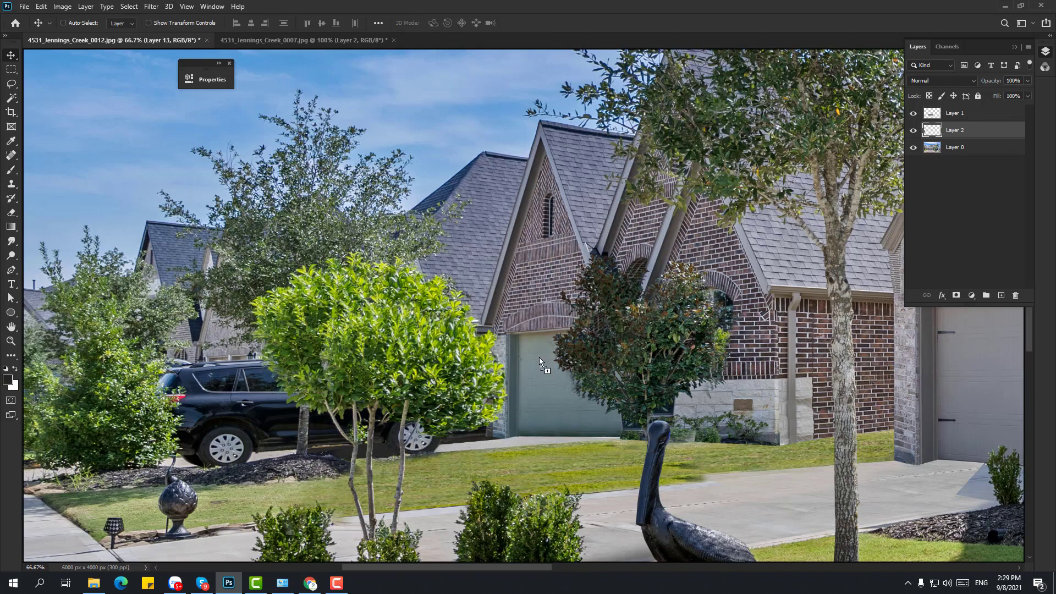
# - Move and rotate the brick patch so it follows the arch over the left garage
pyautogui.rightClick(602, 337)
pyautogui.click(627, 370)
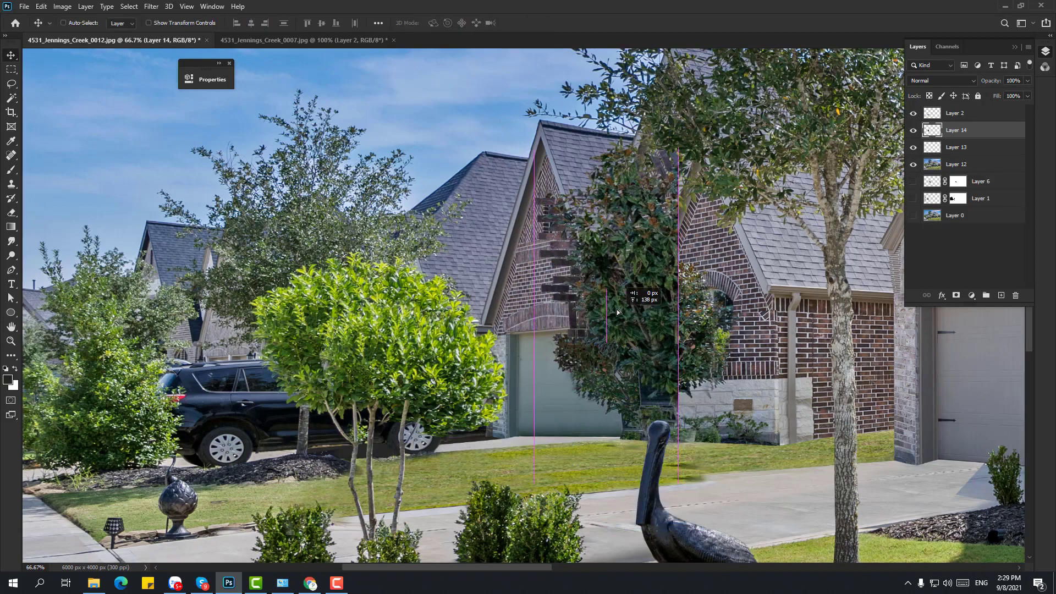
pyautogui.moveTo(584, 206); pyautogui.dragTo(549, 234)
pyautogui.hotkey('ctrl', 't')
pyautogui.scroll(4, 600, 379)
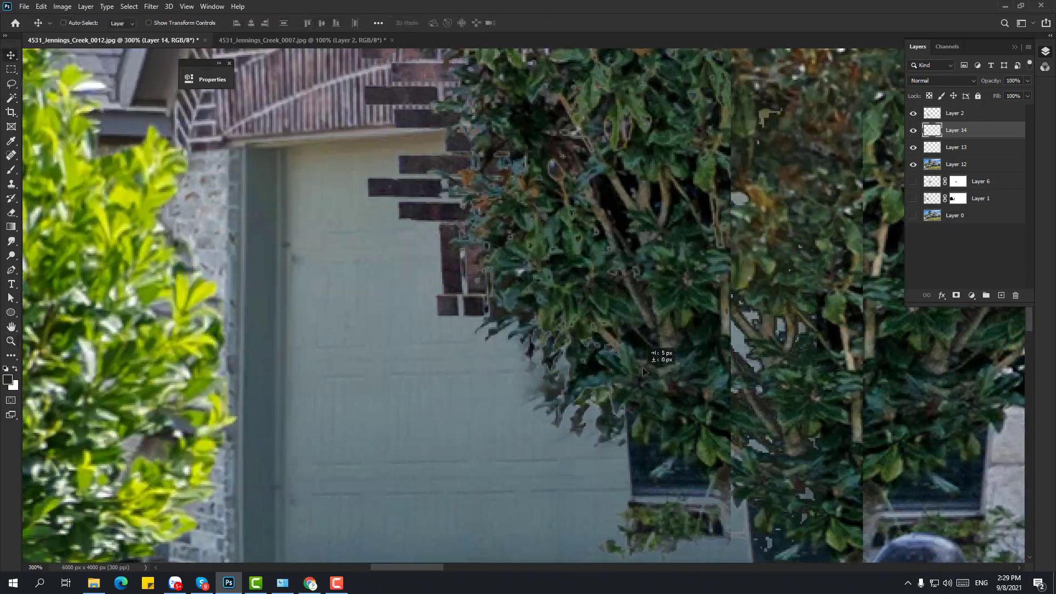
pyautogui.moveTo(766, 319); pyautogui.dragTo(771, 236)
pyautogui.moveTo(665, 286); pyautogui.dragTo(626, 317)
pyautogui.press('Return')
# - Erase the bricks spilling onto the tree edge and garage door, enlarging the eraser to 117
pyautogui.press('e')
pyautogui.moveTo(630, 460)
pyautogui.mouseDown()
pyautogui.moveTo(536, 354)
pyautogui.moveTo(655, 429)
pyautogui.mouseUp()
pyautogui.moveTo(414, 298); pyautogui.dragTo(591, 433)
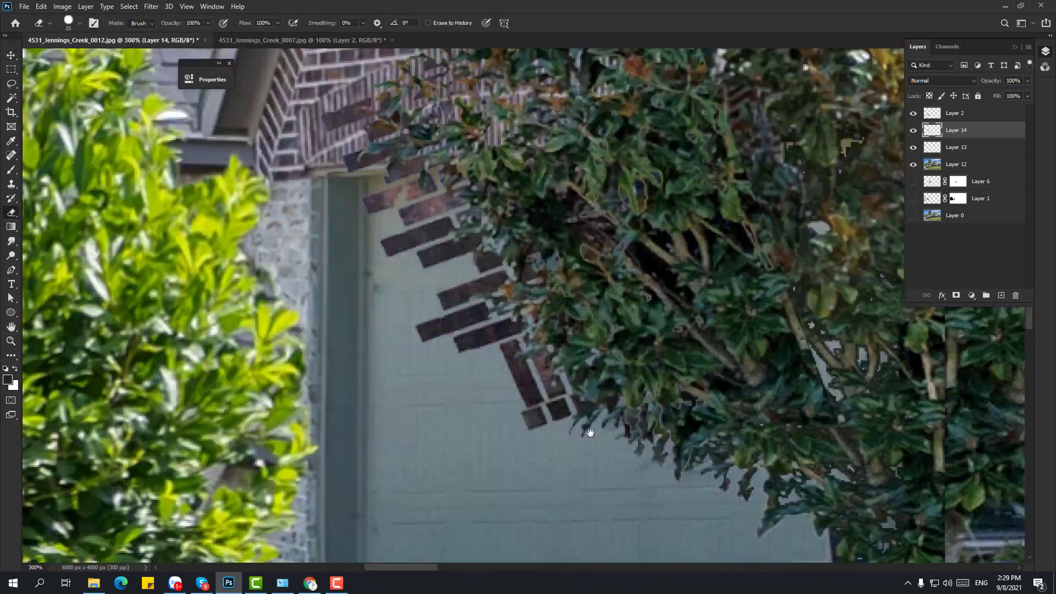
pyautogui.moveTo(497, 279); pyautogui.dragTo(407, 237)
pyautogui.rightClick(680, 164)
pyautogui.moveTo(744, 188); pyautogui.dragTo(754, 188)
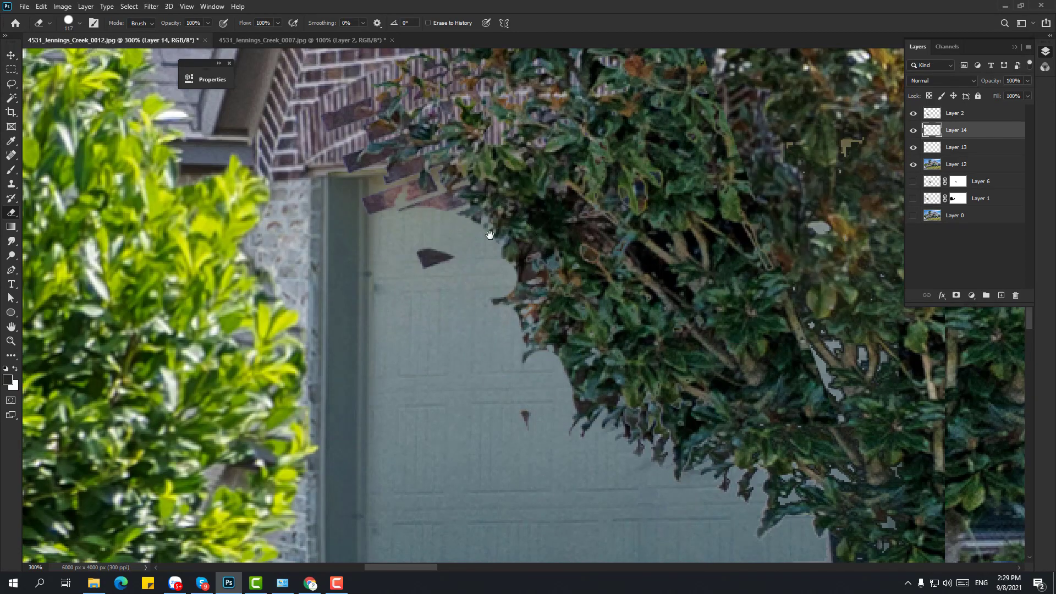
pyautogui.moveTo(490, 233)
pyautogui.mouseDown()
pyautogui.moveTo(575, 365)
pyautogui.moveTo(650, 439)
pyautogui.mouseUp()
pyautogui.moveTo(648, 456); pyautogui.dragTo(473, 220)
# - Give the eraser a soft-edged tip, then merge the patch layers into Layer 14
pyautogui.scroll(-4, 520, 258)
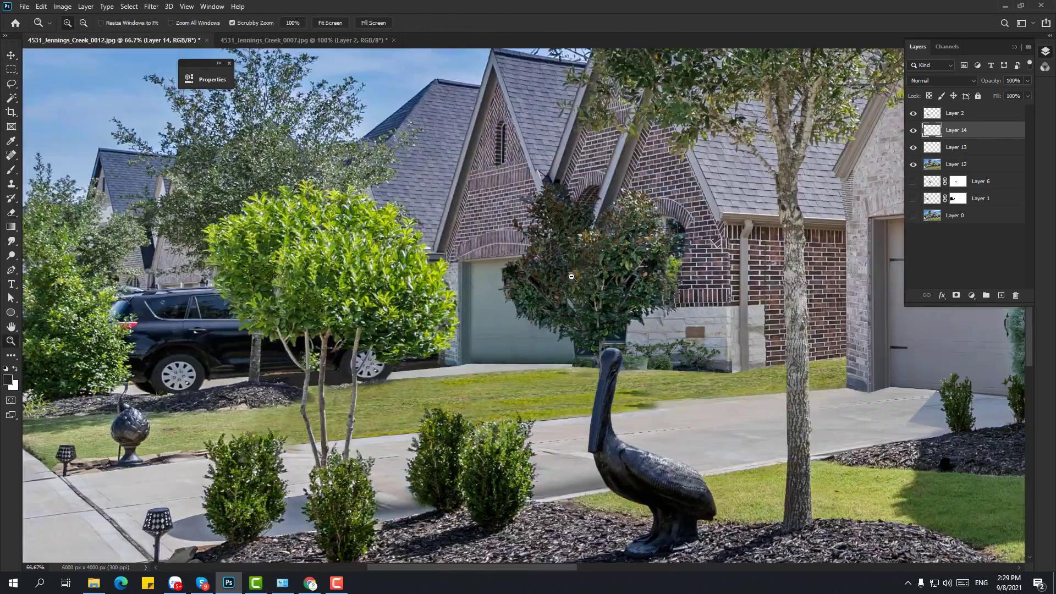
pyautogui.scroll(1, 520, 259)
pyautogui.rightClick(519, 256)
pyautogui.click(506, 253)
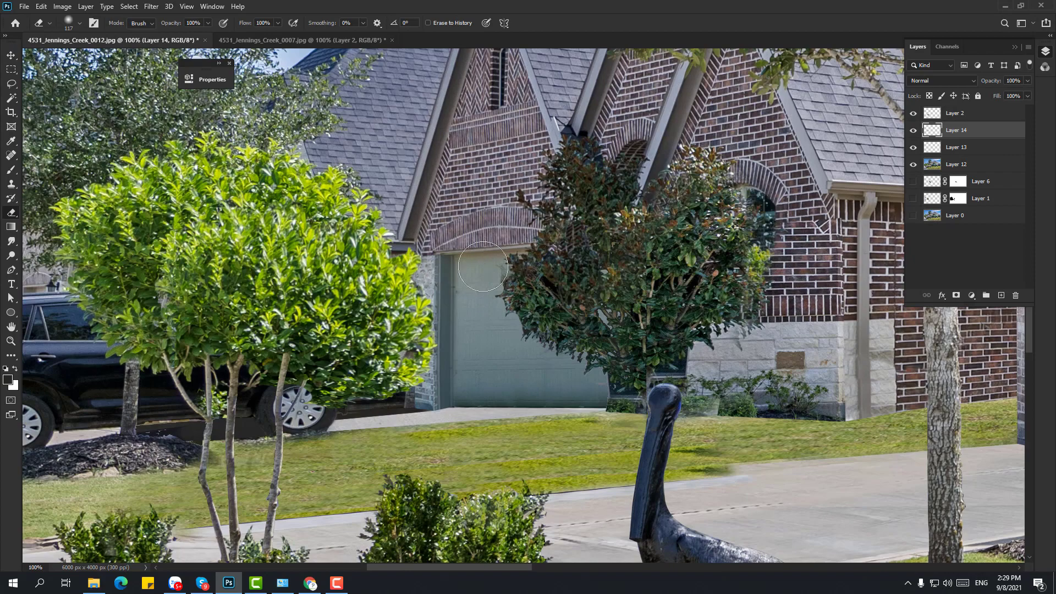
pyautogui.press('z')
pyautogui.scroll(-2, 604, 301)
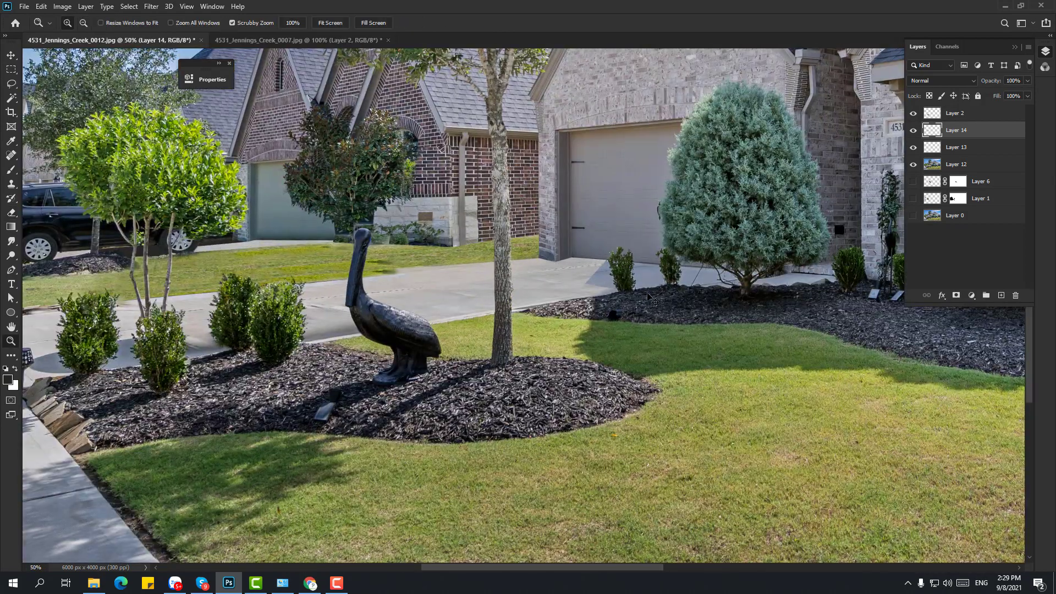
pyautogui.hotkey('ctrl', 'e')
pyautogui.scroll(3, 594, 231)
# - Trace the driveway shadow area with a Pen path, copy it to a new layer, and darken it with Levels
pyautogui.press('p')
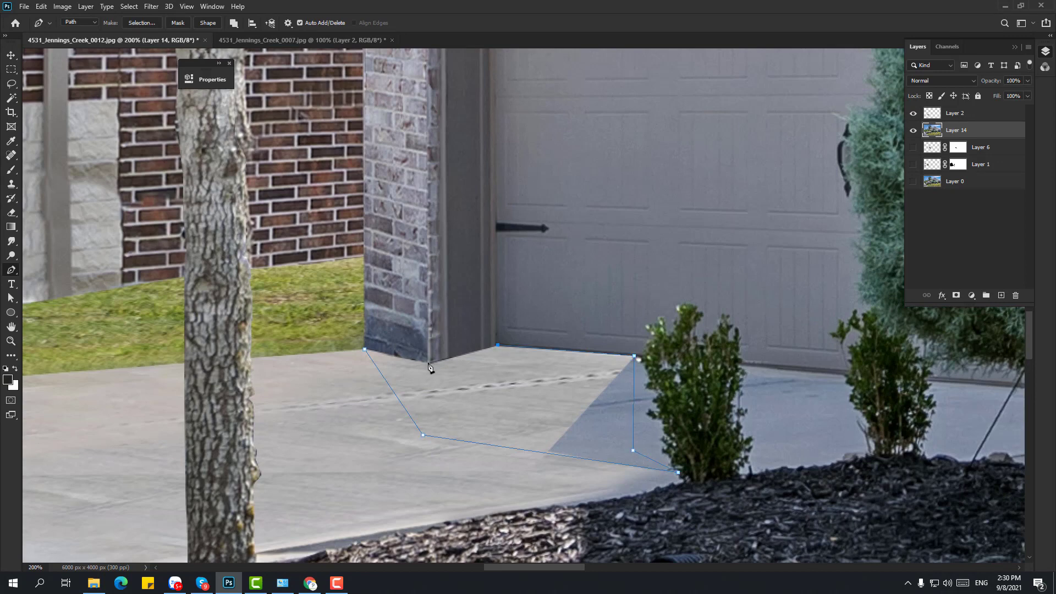
pyautogui.click(365, 350)
pyautogui.hotkey('ctrl', 'Return')
pyautogui.hotkey('ctrl', 'j')
pyautogui.hotkey('ctrl', 'l')
pyautogui.moveTo(200, 256); pyautogui.dragTo(260, 253)
pyautogui.press('Return')
# - Shift the shadow patch's Color Balance toward cyan
pyautogui.hotkey('ctrl', 'b')
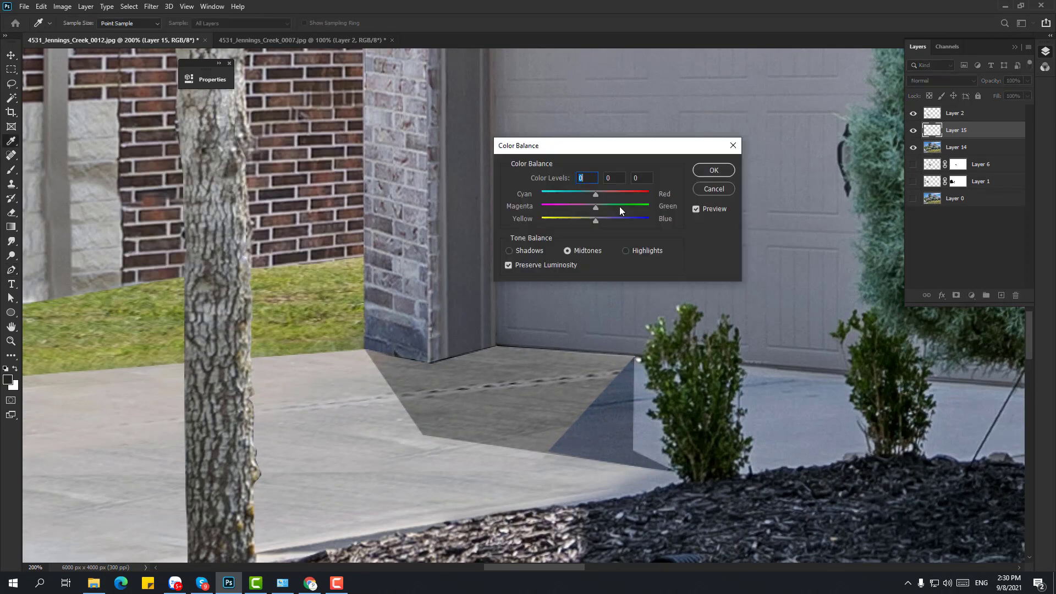
pyautogui.moveTo(596, 195); pyautogui.dragTo(590, 197)
pyautogui.press('Return')
pyautogui.press('z')
pyautogui.keyDown('alt'); pyautogui.click(495, 307); pyautogui.keyUp('alt')
pyautogui.keyDown('alt'); pyautogui.click(495, 307); pyautogui.keyUp('alt')
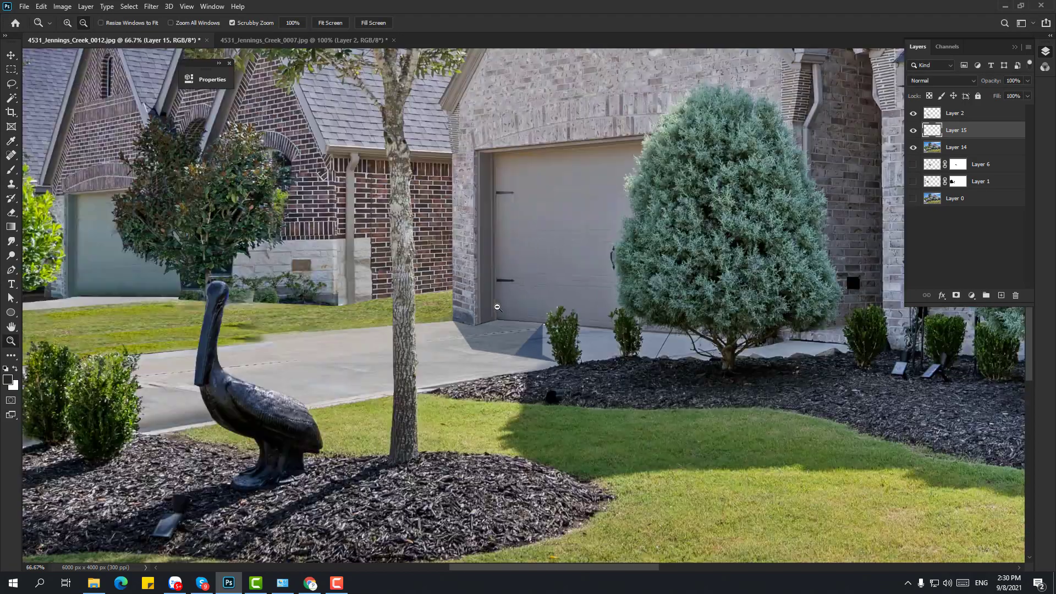
pyautogui.click(519, 323)
pyautogui.click(471, 314)
# - Deselect, then refine the shadow with more Color Balance and Hue/Saturation to match the concrete
pyautogui.press('s')
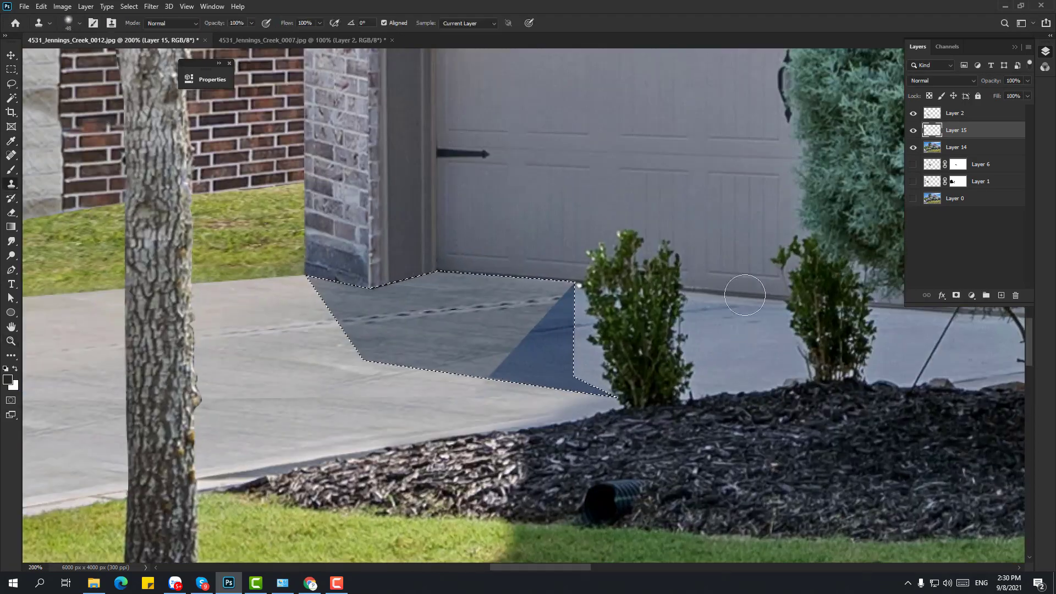
pyautogui.hotkey('ctrl', 'd')
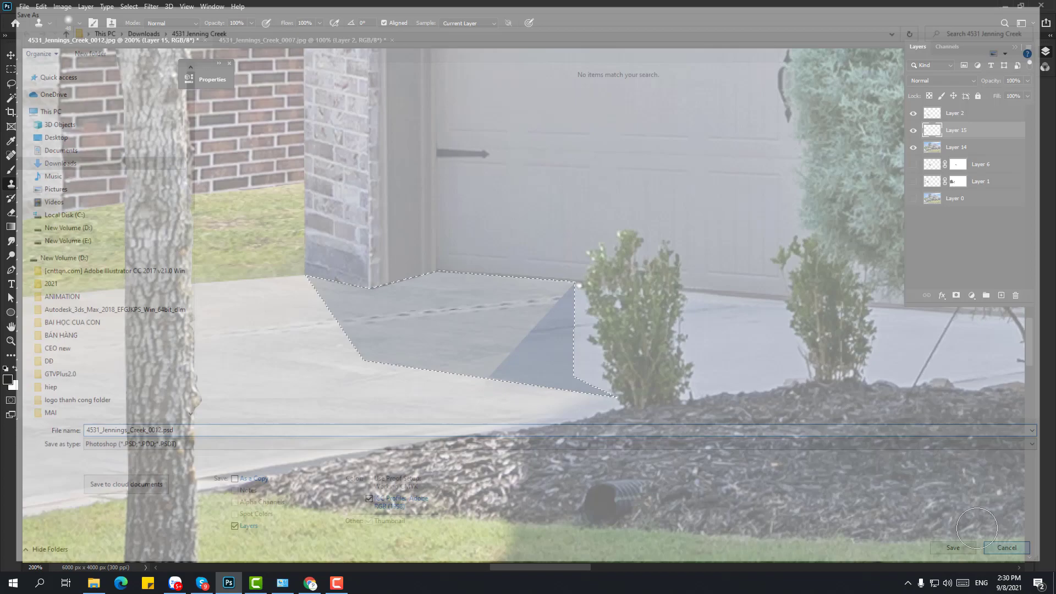
pyautogui.press('p')
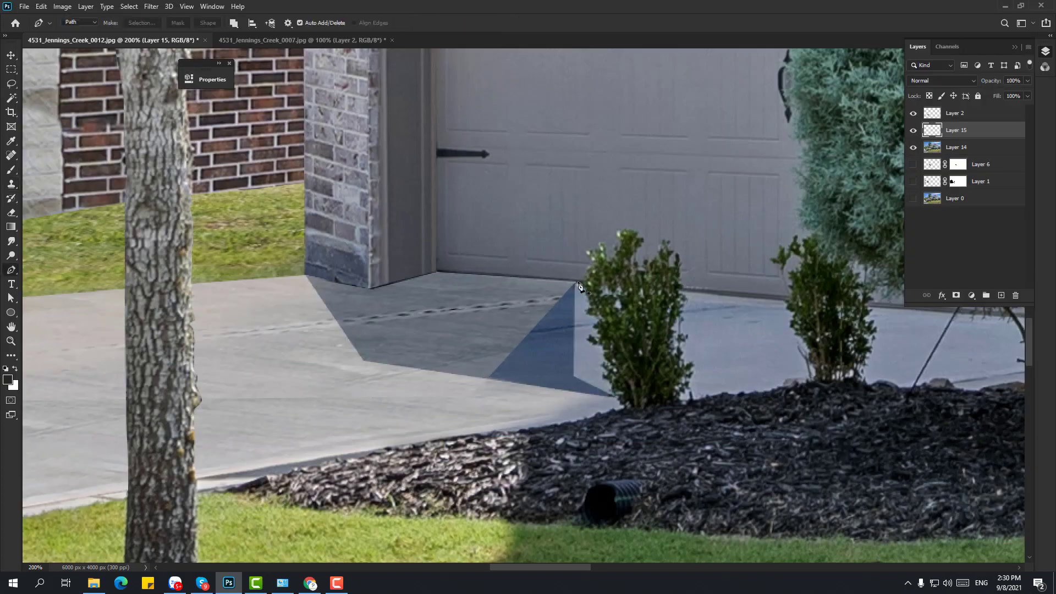
pyautogui.hotkey('ctrl', '+')
pyautogui.hotkey('ctrl', '+')
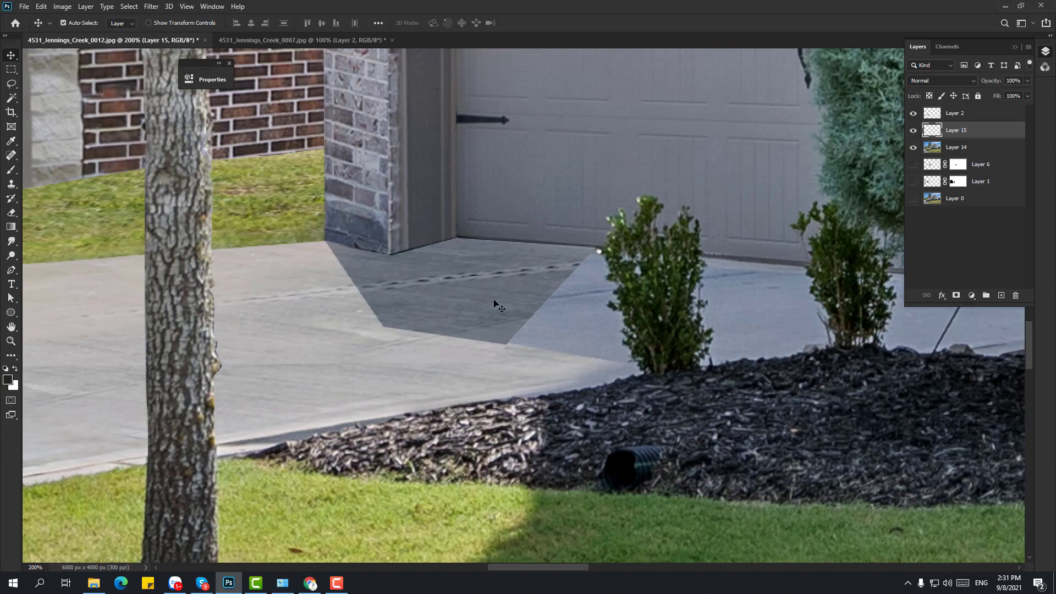
pyautogui.hotkey('ctrl', 'b')
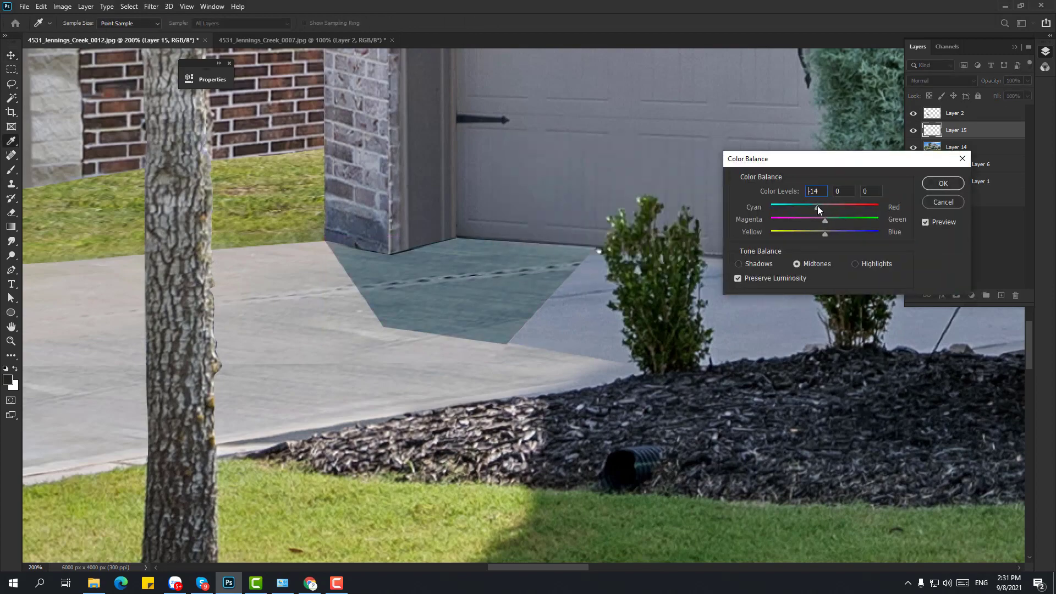
pyautogui.click(941, 201)
pyautogui.hotkey('ctrl', 'u')
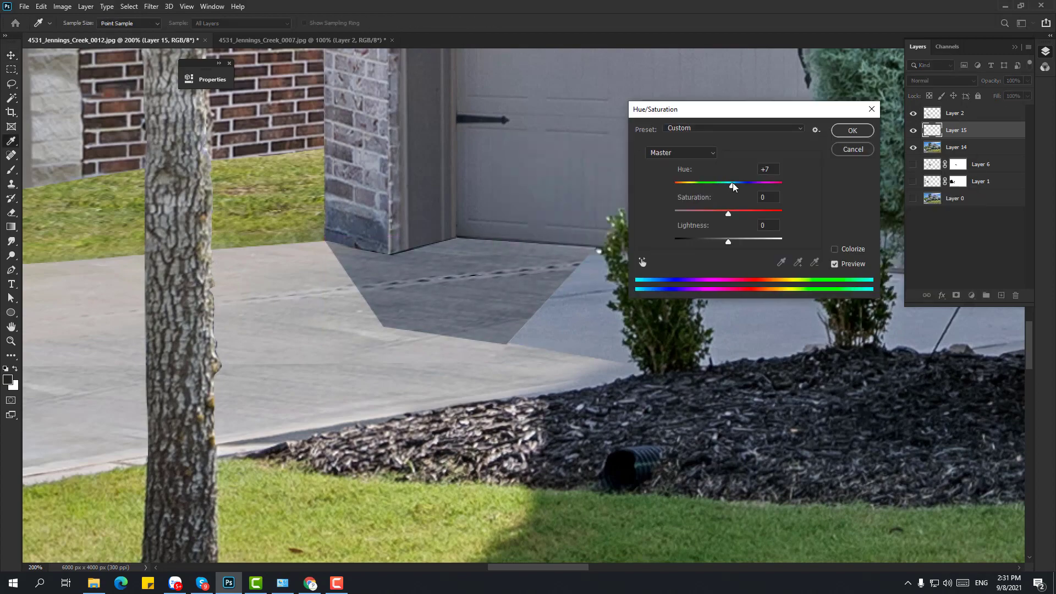
pyautogui.moveTo(727, 242); pyautogui.dragTo(737, 242)
pyautogui.click(852, 130)
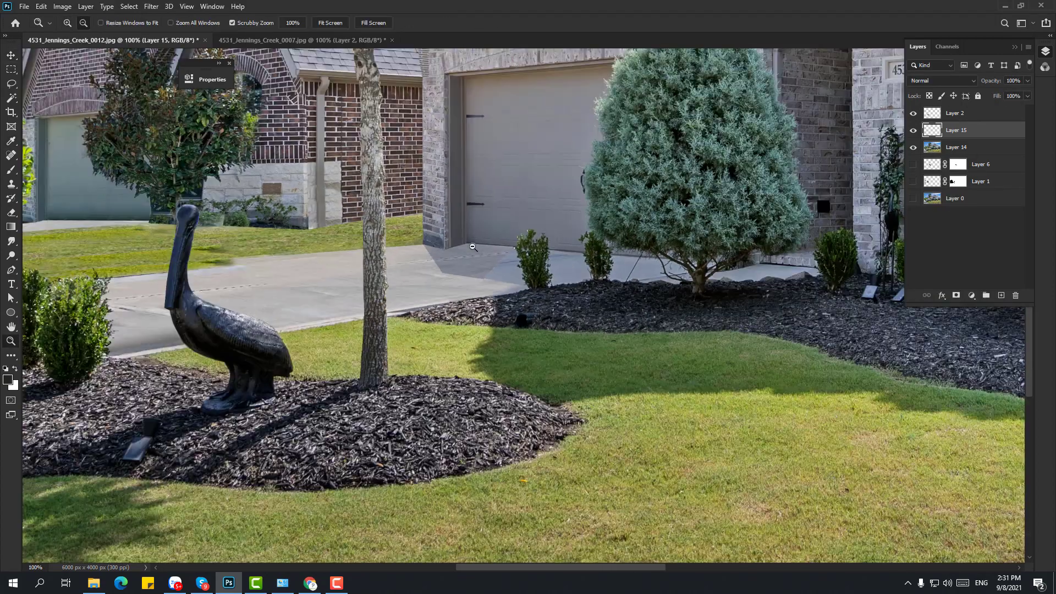
# - Toggle the shadow patch's visibility to compare, then merge it down into the photo layer
pyautogui.click(913, 130)
pyautogui.click(913, 132)
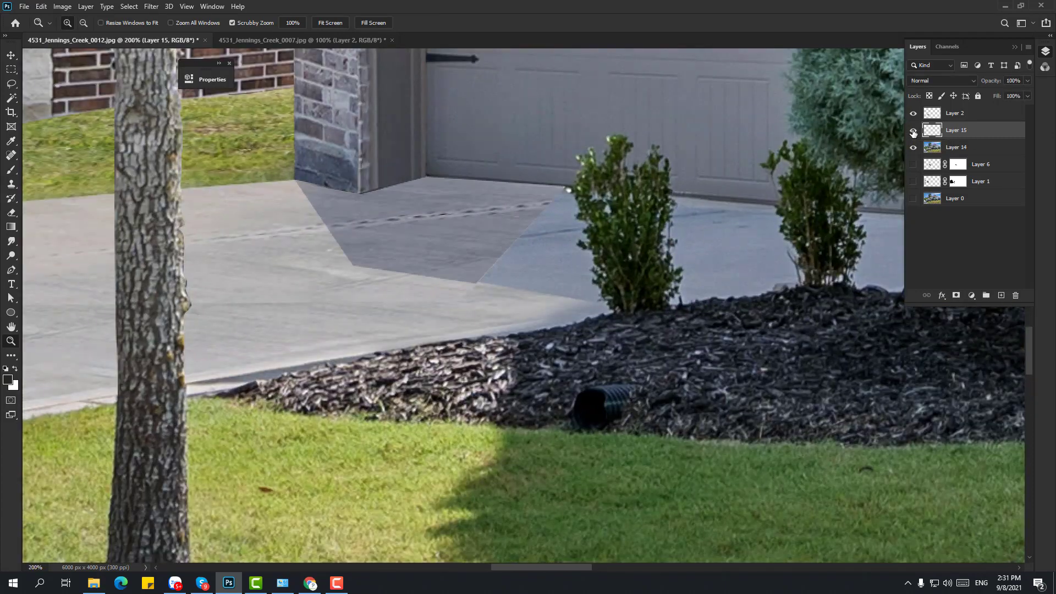
pyautogui.click(914, 132)
pyautogui.click(913, 132)
pyautogui.keyDown('shift'); pyautogui.click(956, 147); pyautogui.keyUp('shift')
pyautogui.hotkey('ctrl', 'e')
# - Undo a stray Clone Stamp stroke on the driveway and shrink the clone brush to 25
pyautogui.press('s')
pyautogui.moveTo(529, 264); pyautogui.dragTo(528, 233)
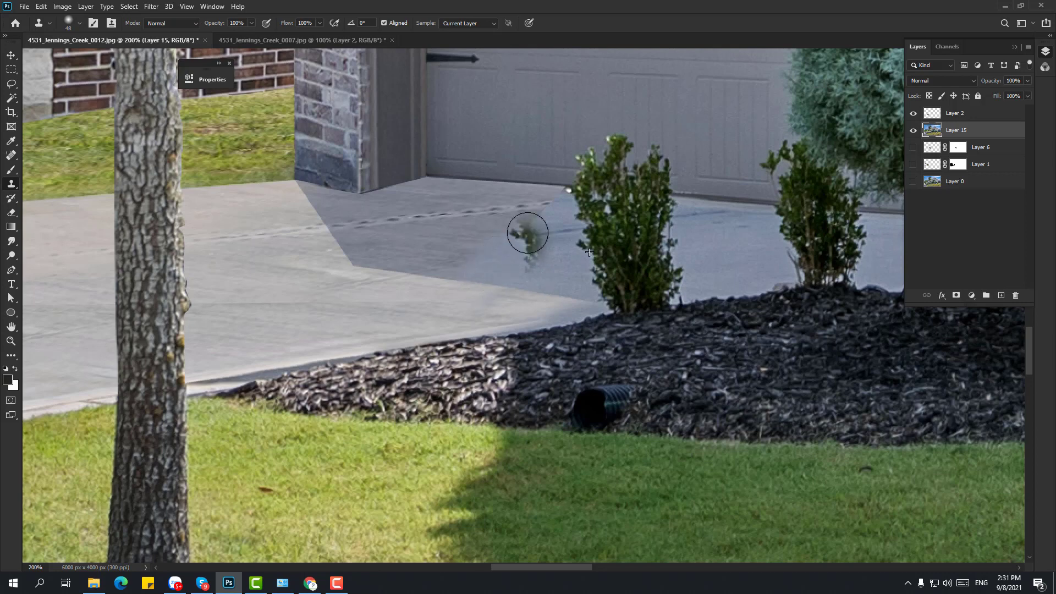
pyautogui.hotkey('ctrl', 'z')
pyautogui.press('[')
pyautogui.press('[')
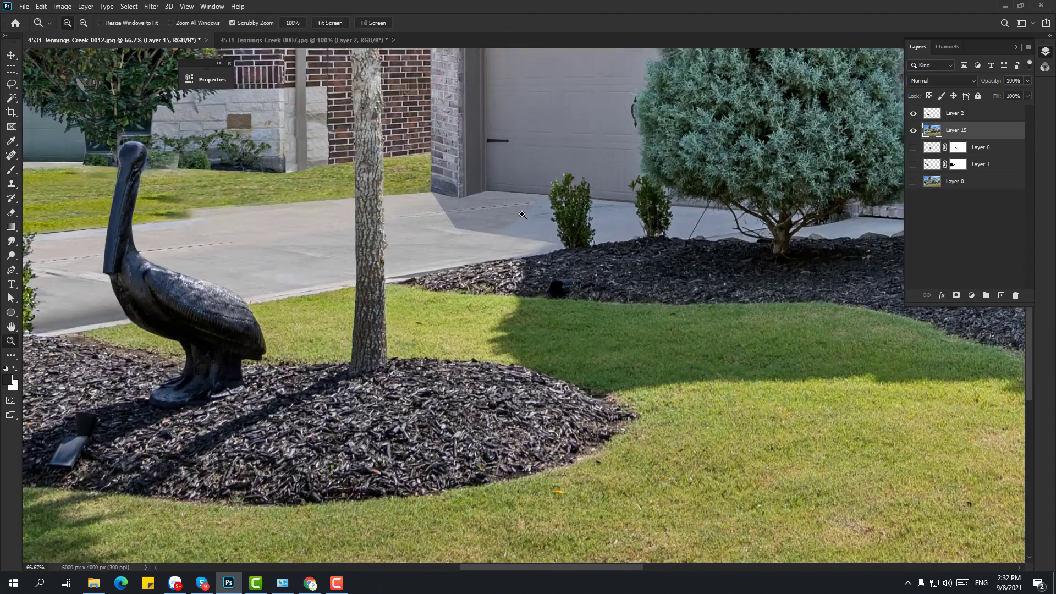
# - Select the light driveway concrete, add a new empty layer, and set the brush to Color mode
pyautogui.press('w')
pyautogui.click(890, 220)
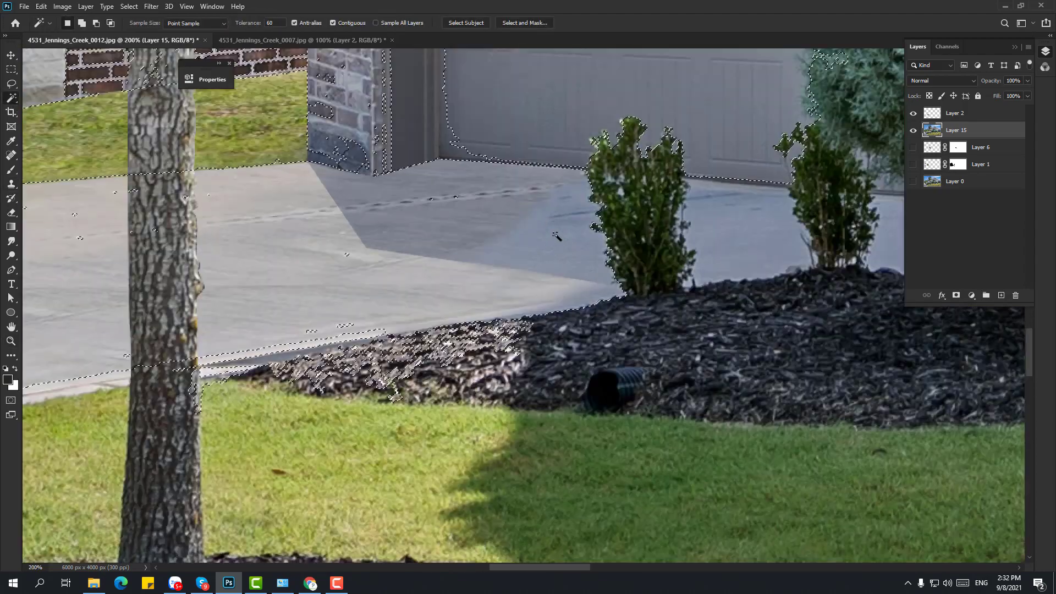
pyautogui.hotkey('ctrl', 'shift', 'alt', 'n')
pyautogui.press('b')
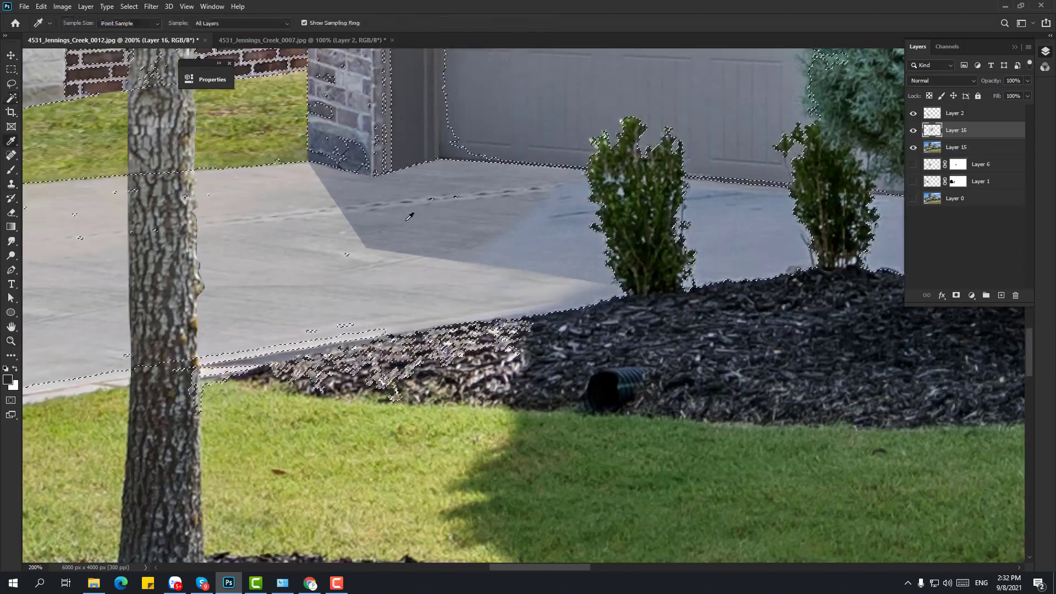
pyautogui.keyDown('shift'); pyautogui.rightClick(533, 222); pyautogui.keyUp('shift')
pyautogui.click(558, 522)
pyautogui.hscroll(5, 550, 178)
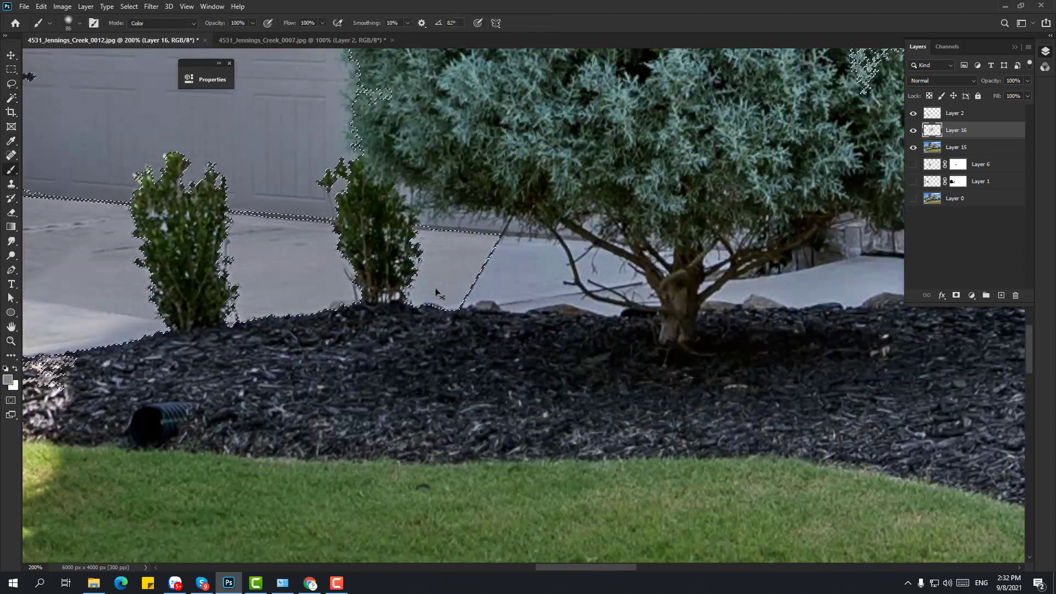
# - Paint colour at 34% opacity into the driveway patch beside the evergreen tree
pyautogui.press('w')
pyautogui.scroll(-3, 551, 178)
pyautogui.scroll(4, 580, 235)
pyautogui.hotkey('alt', '[')
pyautogui.click(580, 235)
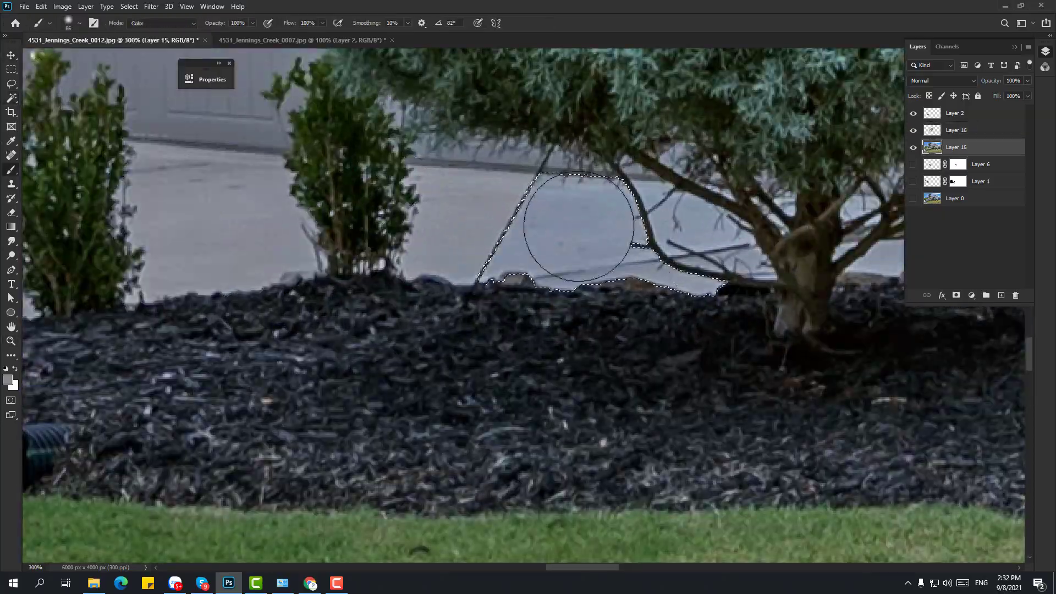
pyautogui.press('z')
pyautogui.keyDown('alt'); pyautogui.click(578, 232); pyautogui.keyUp('alt')
pyautogui.keyDown('alt'); pyautogui.click(566, 220); pyautogui.keyUp('alt')
pyautogui.keyDown('alt'); pyautogui.click(563, 215); pyautogui.keyUp('alt')
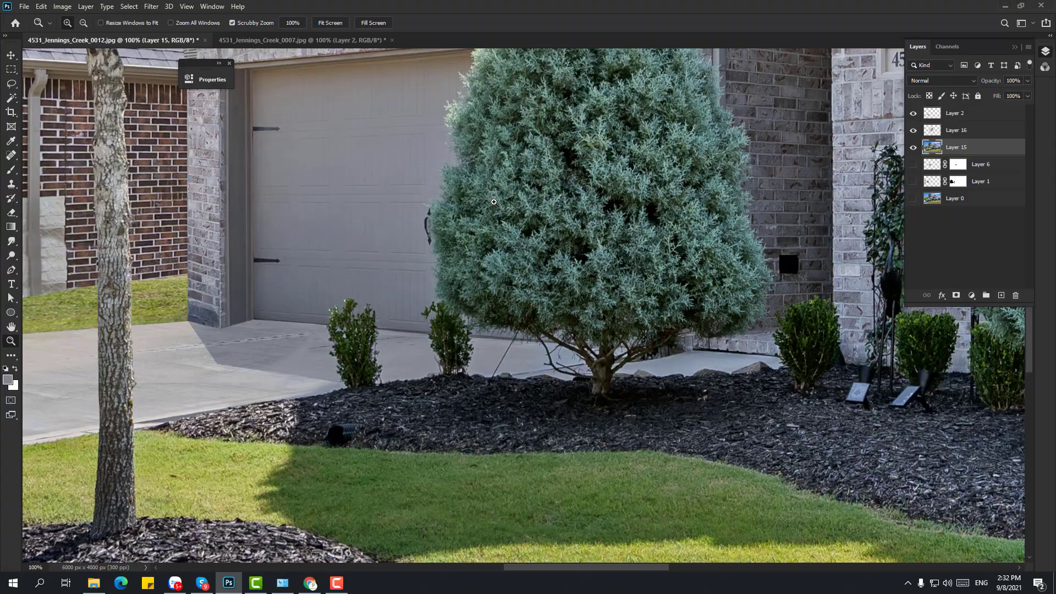
# - Zoom to the driveway by the pelican statue, compare the photo layer, and add new Layer 16 above
pyautogui.keyDown('alt'); pyautogui.click(493, 202); pyautogui.keyUp('alt')
pyautogui.keyDown('alt'); pyautogui.click(493, 202); pyautogui.keyUp('alt')
pyautogui.keyDown('alt'); pyautogui.click(493, 202); pyautogui.keyUp('alt')
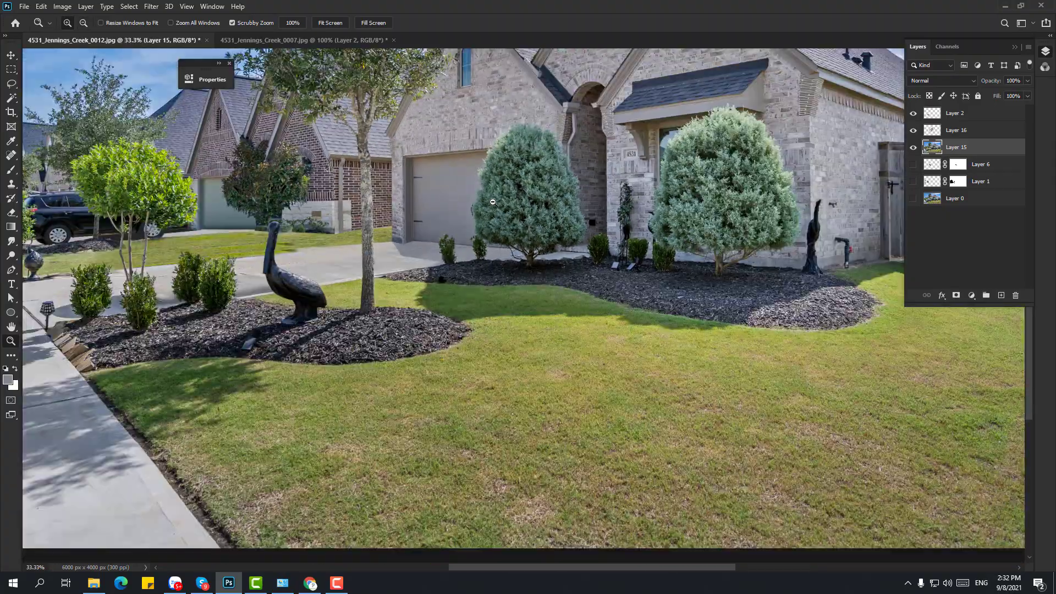
pyautogui.keyDown('alt'); pyautogui.click(184, 294); pyautogui.keyUp('alt')
pyautogui.keyDown('alt'); pyautogui.click(183, 293); pyautogui.keyUp('alt')
pyautogui.click(366, 378)
pyautogui.click(365, 378)
pyautogui.click(365, 378)
pyautogui.click(496, 264)
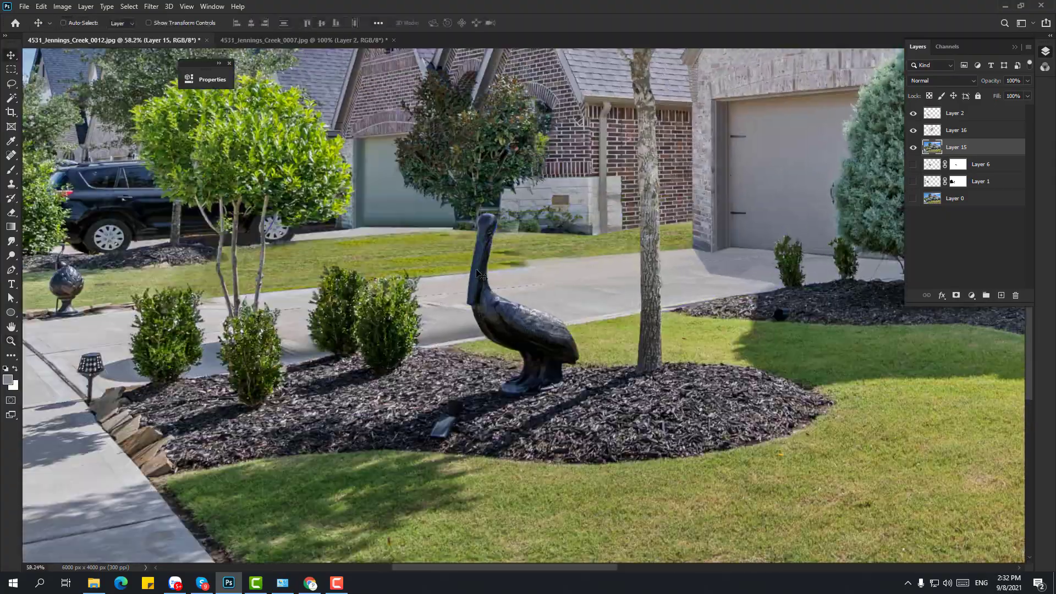
pyautogui.click(501, 270)
pyautogui.press('s')
pyautogui.moveTo(546, 269); pyautogui.dragTo(412, 293)
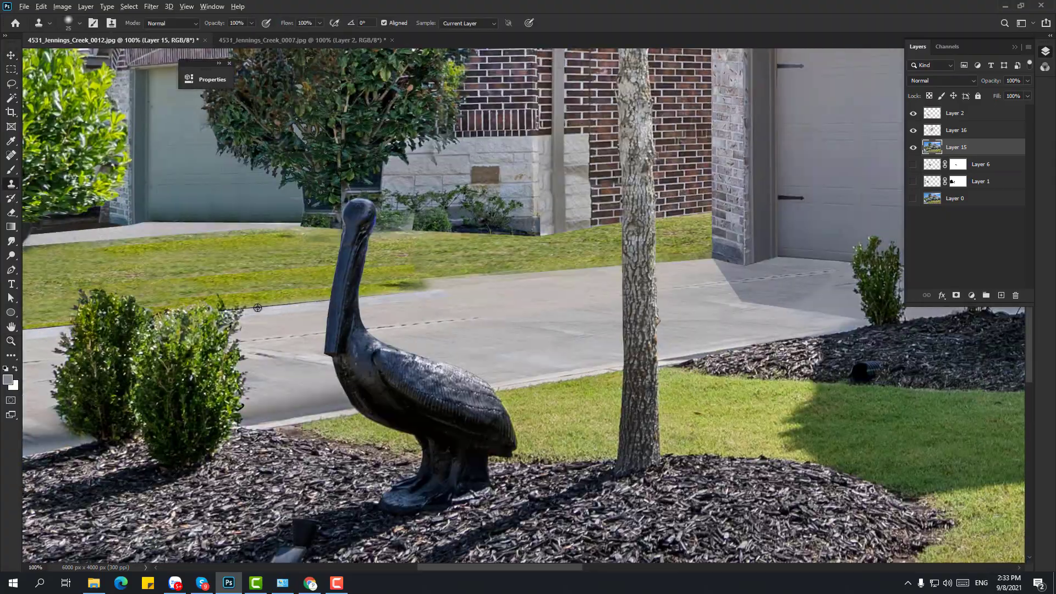
pyautogui.click(913, 148)
pyautogui.click(914, 148)
pyautogui.click(929, 136)
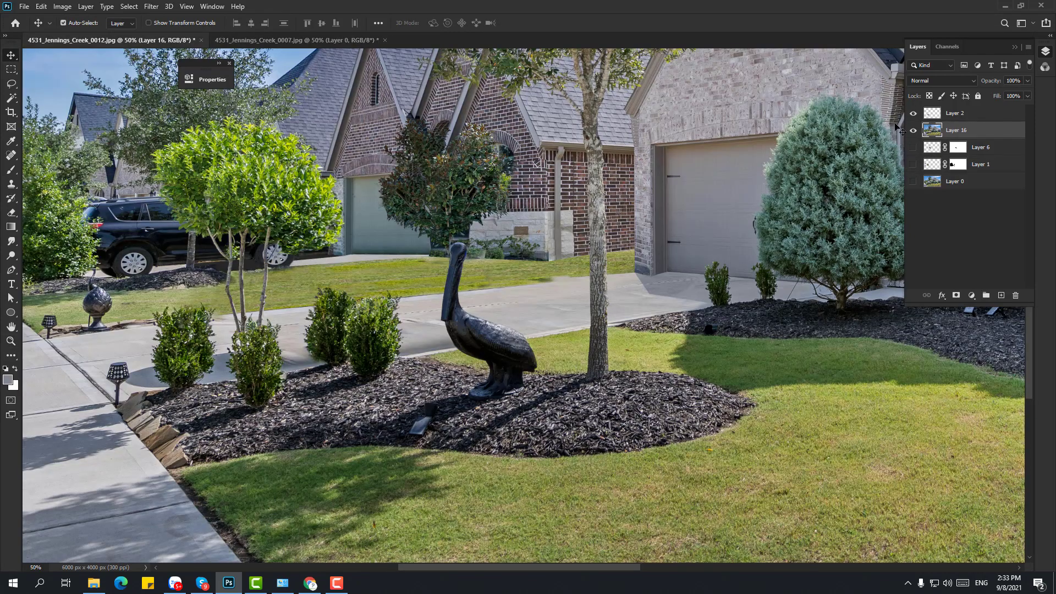
pyautogui.hotkey('ctrl', 'z')
pyautogui.hotkey('ctrl', 'z')
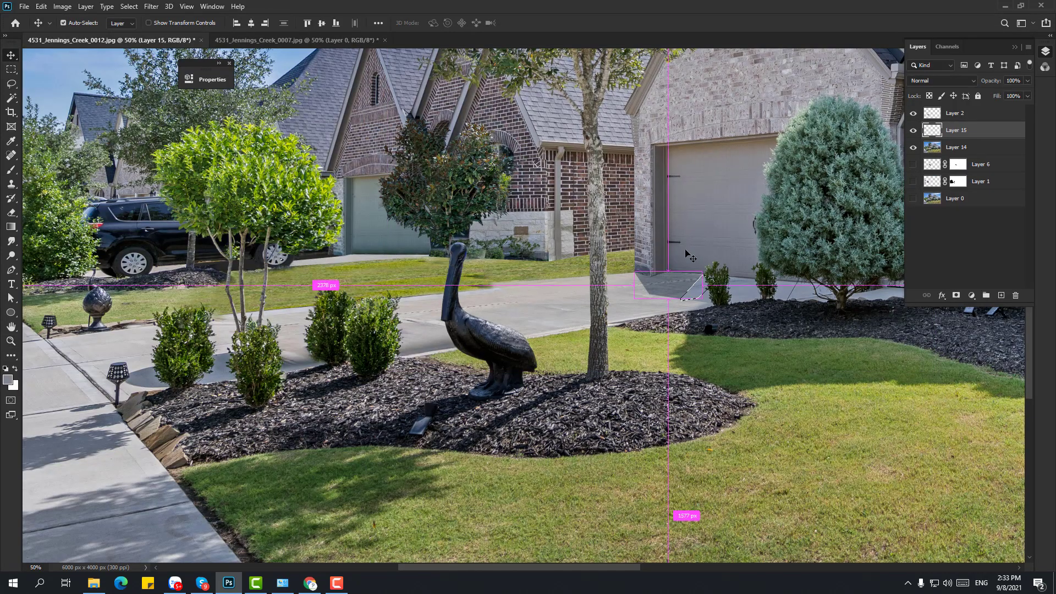
pyautogui.hotkey('ctrl', 'shift', 'z')
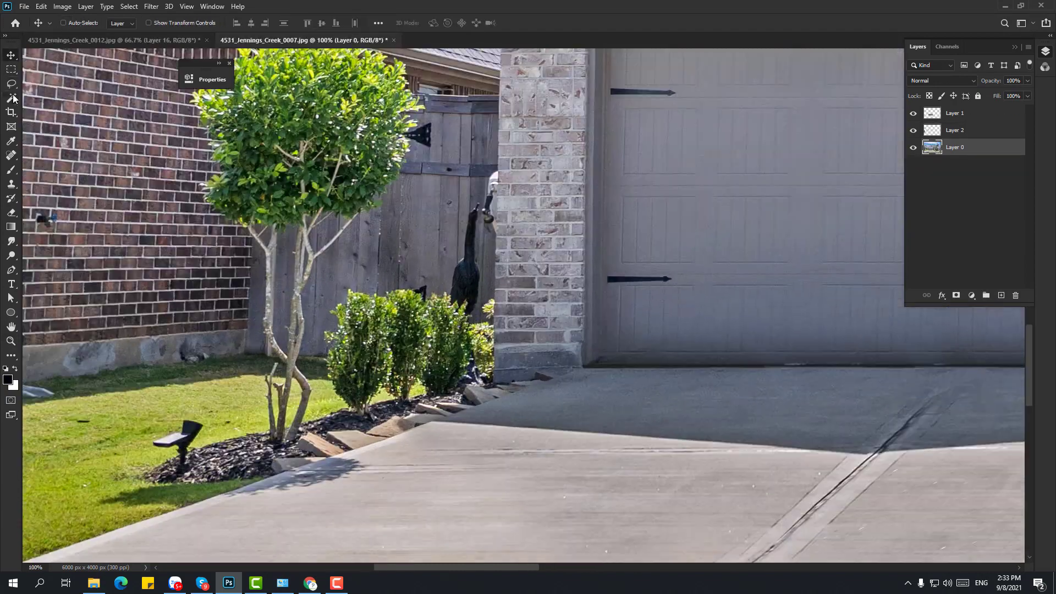
# - Select the driveway strip beside the brick pillar with the Quick Selection brush
pyautogui.rightClick(11, 98)
pyautogui.click(61, 108)
pyautogui.moveTo(304, 95); pyautogui.dragTo(308, 215)
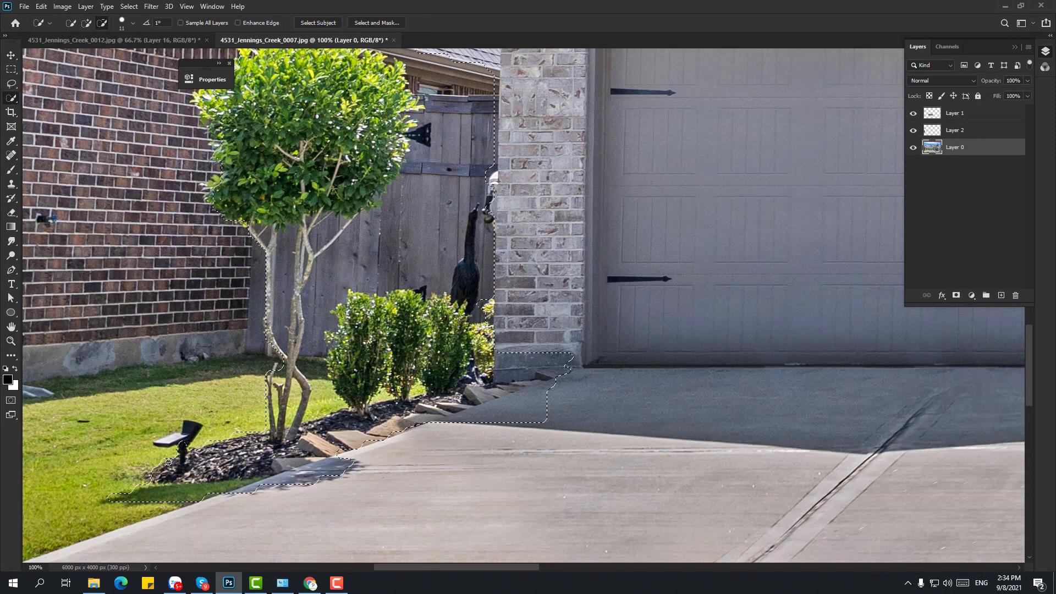
pyautogui.hotkey('ctrl', 'o')
pyautogui.click(44, 134)
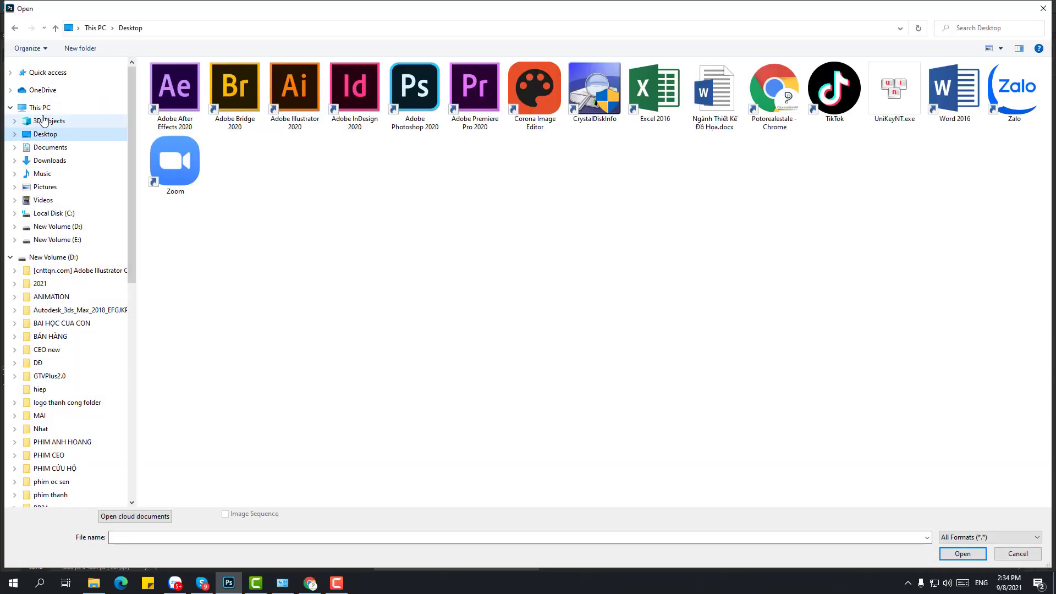
pyautogui.click(48, 160)
pyautogui.doubleClick(714, 110)
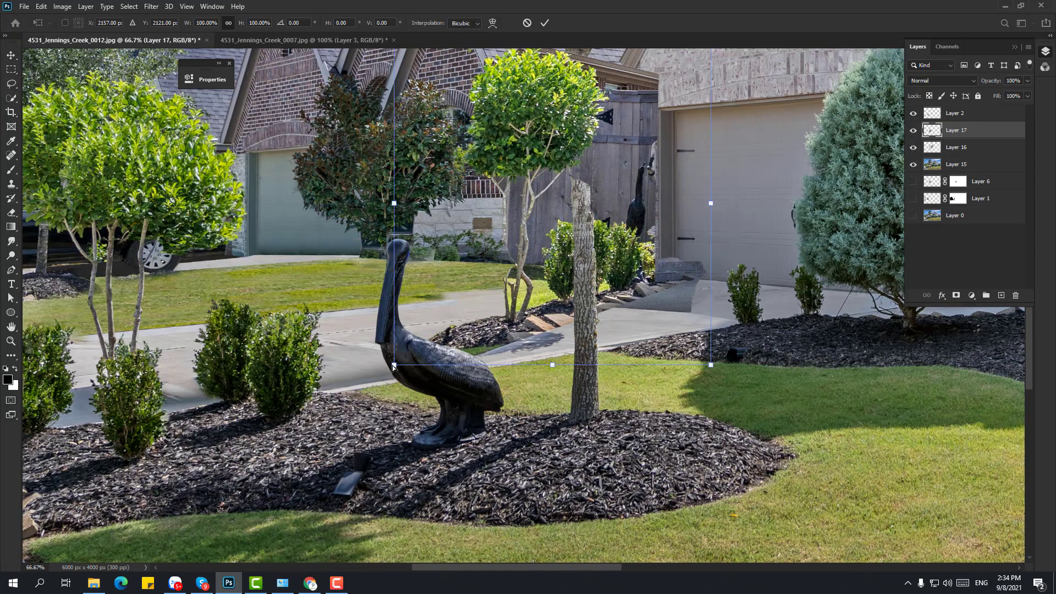
# - Skew the patch's corners to match the photo's perspective, commit it, and add a hide-all black mask
pyautogui.scroll(2, 559, 259)
pyautogui.moveTo(401, 165); pyautogui.dragTo(401, 201)
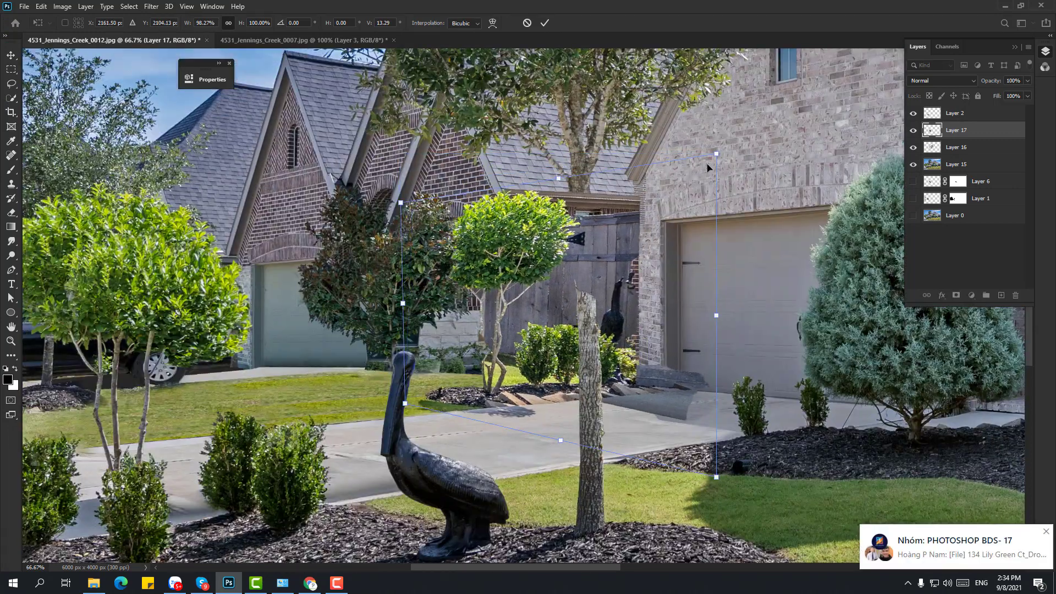
pyautogui.moveTo(711, 163); pyautogui.dragTo(706, 182)
pyautogui.press('Return')
pyautogui.press('b')
pyautogui.scroll(1, 606, 354)
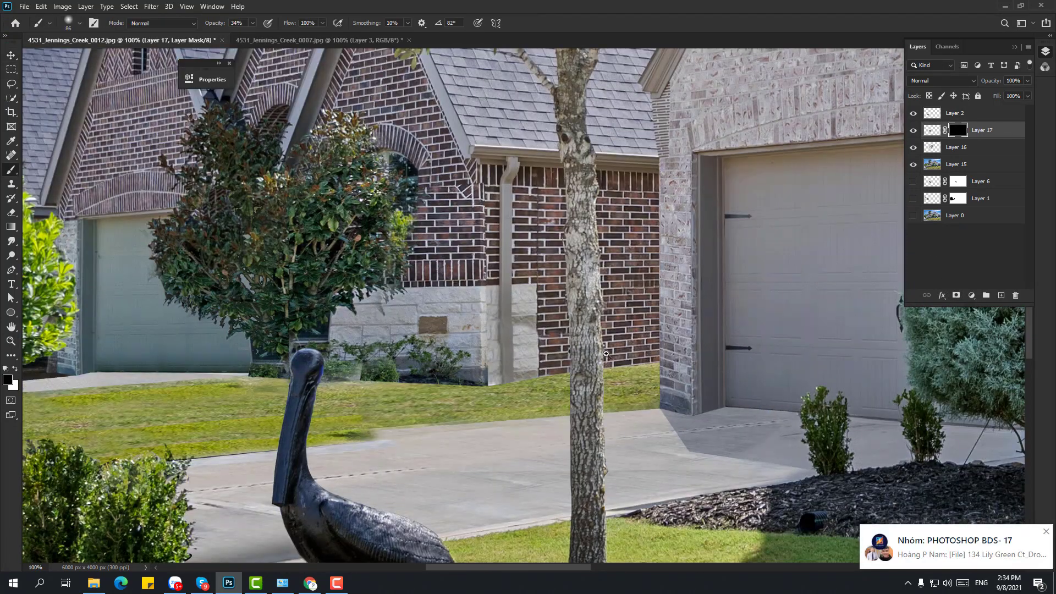
# - Paint back the wall-base mulch, small tree, shrubs and wall behind the trunk on the mask
pyautogui.moveTo(669, 406)
pyautogui.mouseDown()
pyautogui.moveTo(377, 415)
pyautogui.moveTo(500, 426)
pyautogui.moveTo(654, 409)
pyautogui.mouseUp()
pyautogui.press('0')
pyautogui.scroll(2, 654, 408)
pyautogui.press('p')
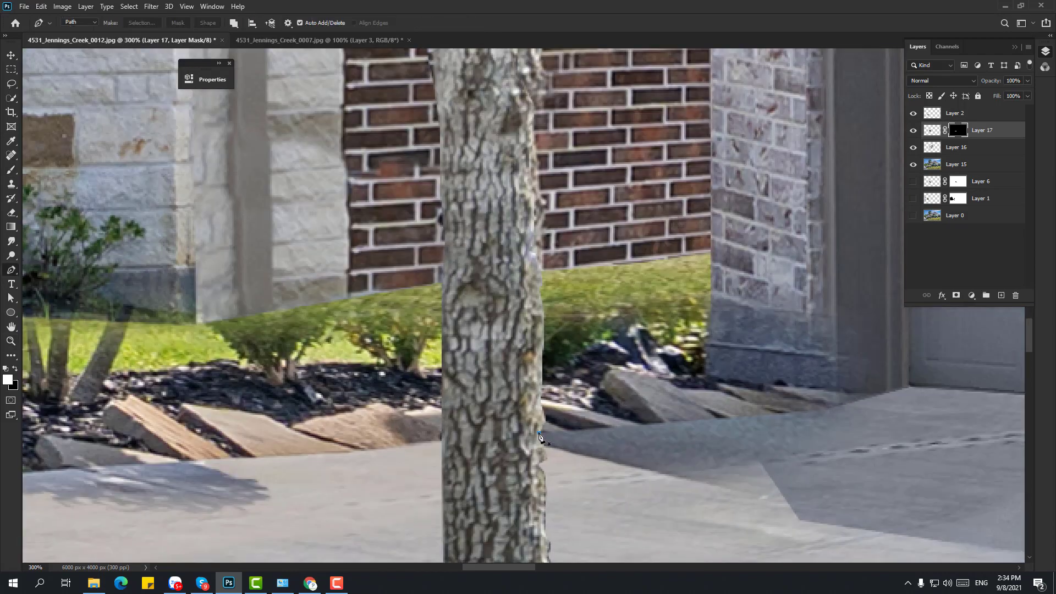
pyautogui.hotkey('ctrl', 'Return')
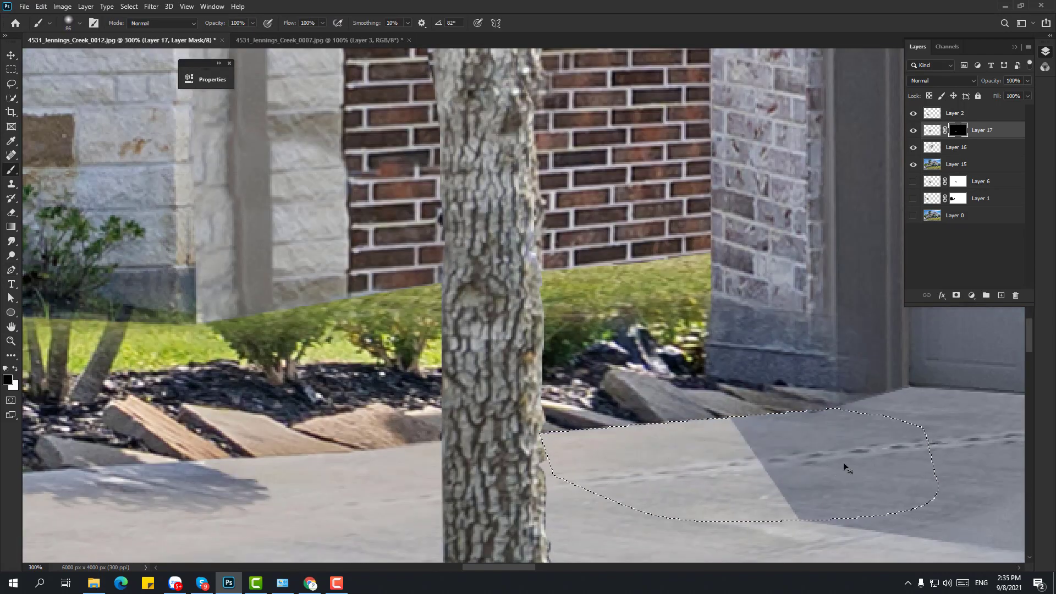
pyautogui.press('z')
pyautogui.scroll(-2, 843, 462)
pyautogui.press('b')
pyautogui.moveTo(666, 330)
pyautogui.mouseDown()
pyautogui.moveTo(649, 358)
pyautogui.moveTo(578, 347)
pyautogui.moveTo(468, 160)
pyautogui.moveTo(417, 246)
pyautogui.mouseUp()
pyautogui.press(']')
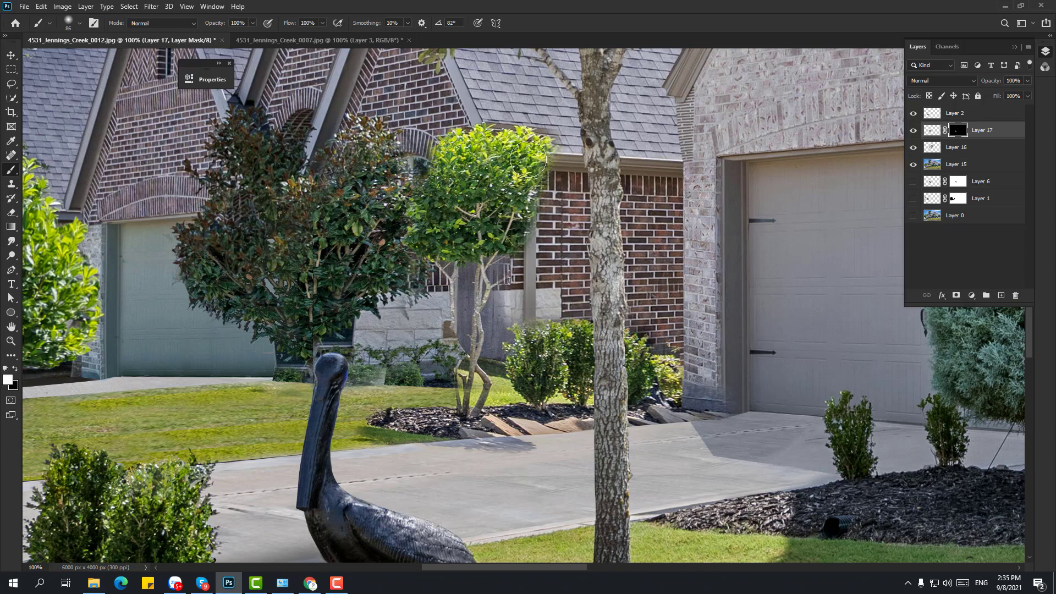
pyautogui.moveTo(471, 333)
pyautogui.mouseDown()
pyautogui.moveTo(493, 308)
pyautogui.moveTo(498, 348)
pyautogui.mouseUp()
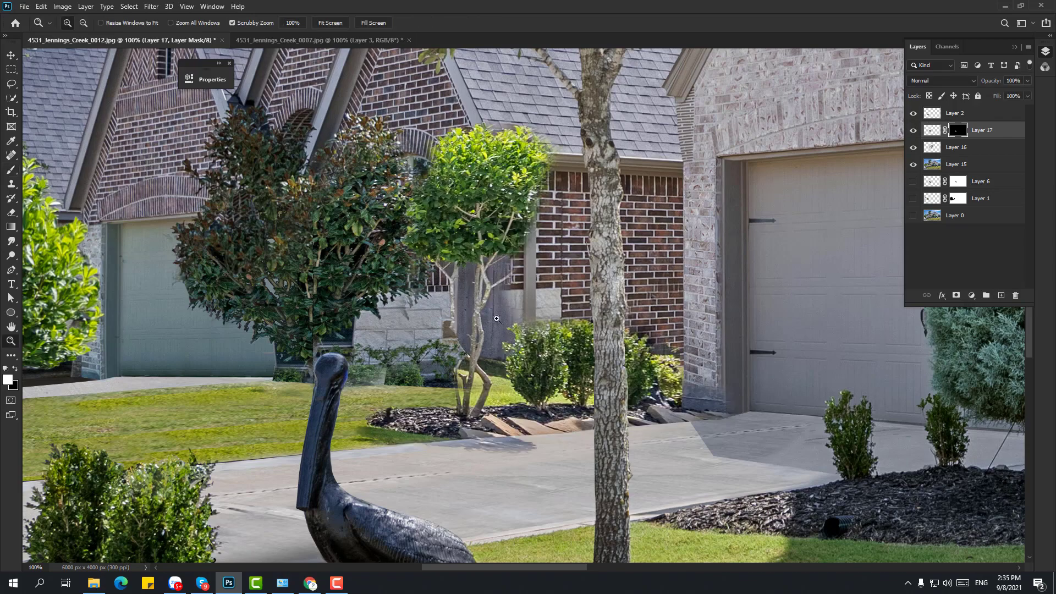
# - Magic Wand the dark fence and wall at tolerance 20 and fill them in on the mask
pyautogui.hotkey('ctrl', '+')
pyautogui.hotkey('ctrl', '+')
pyautogui.click(11, 98)
pyautogui.rightClick(11, 98)
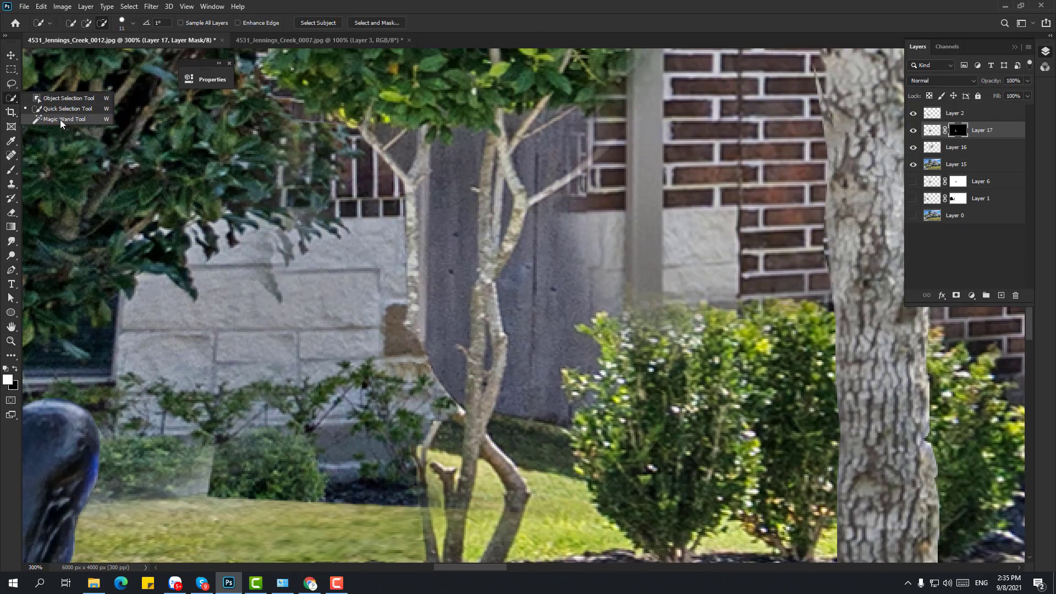
pyautogui.click(55, 124)
pyautogui.write('0')
pyautogui.click(541, 125)
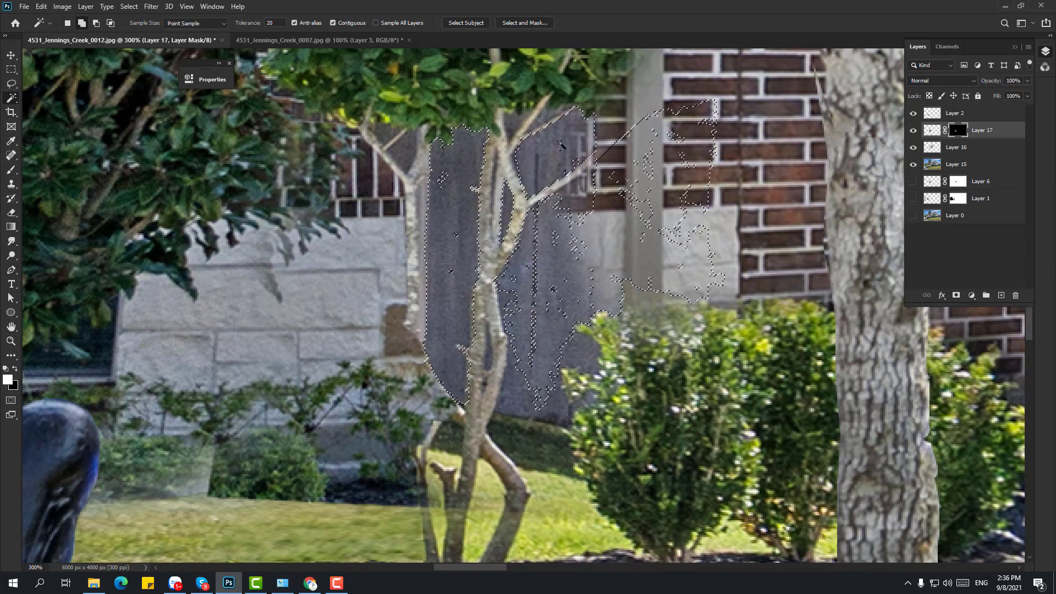
pyautogui.keyDown('shift'); pyautogui.click(568, 242); pyautogui.keyUp('shift')
pyautogui.keyDown('shift'); pyautogui.click(577, 352); pyautogui.keyUp('shift')
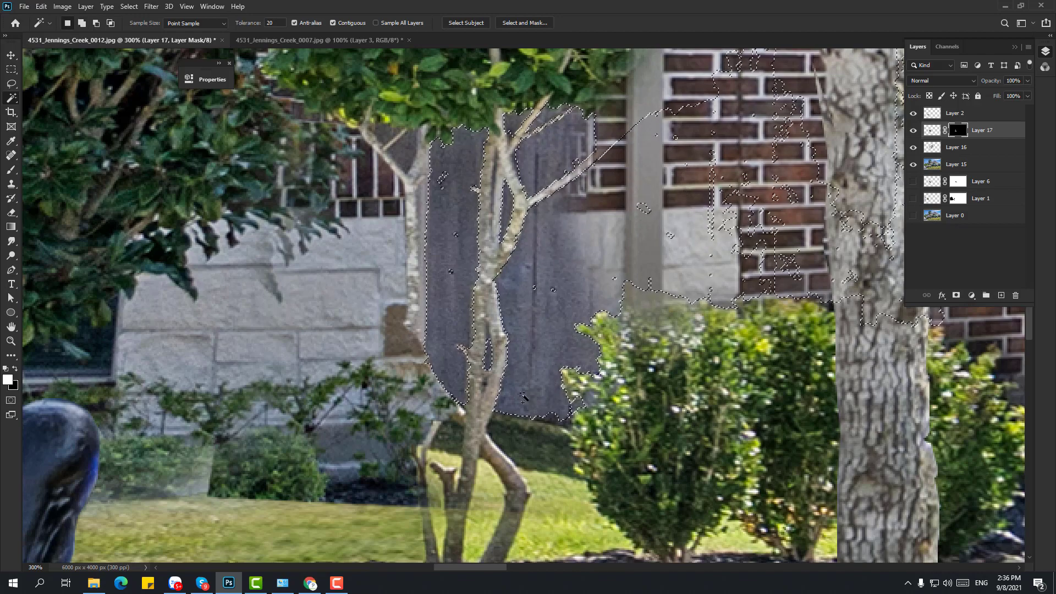
pyautogui.hotkey('alt', 'Delete')
pyautogui.hotkey('ctrl', 'd')
# - Paint in the bush top, wall base, plant and lawn beside the tree
pyautogui.keyDown('alt'); pyautogui.click(573, 243); pyautogui.keyUp('alt')
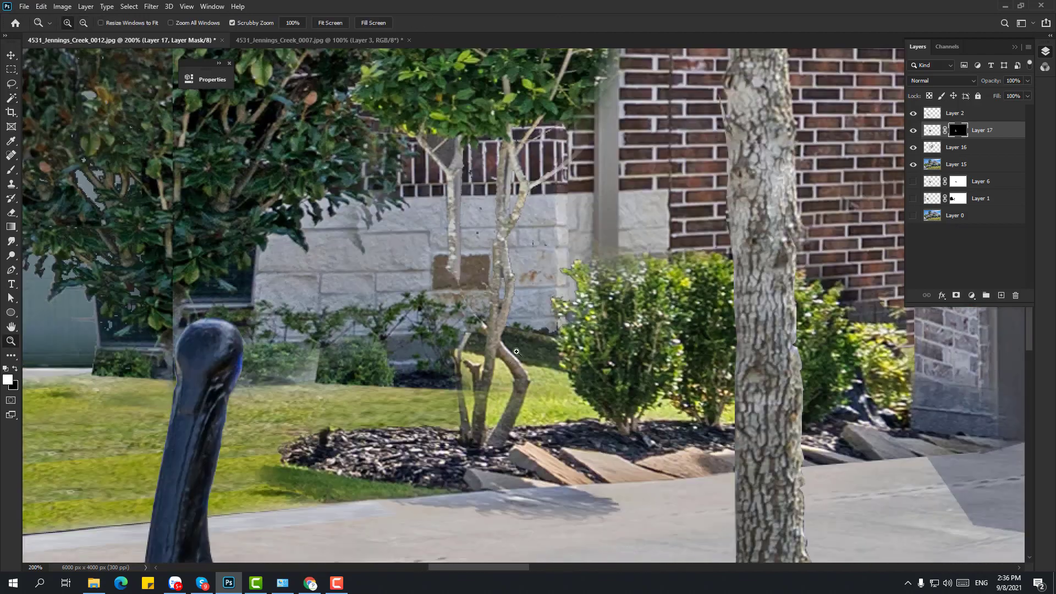
pyautogui.keyDown('ctrl'); pyautogui.click(610, 269); pyautogui.keyUp('ctrl')
pyautogui.press('b')
pyautogui.moveTo(645, 264); pyautogui.dragTo(627, 275)
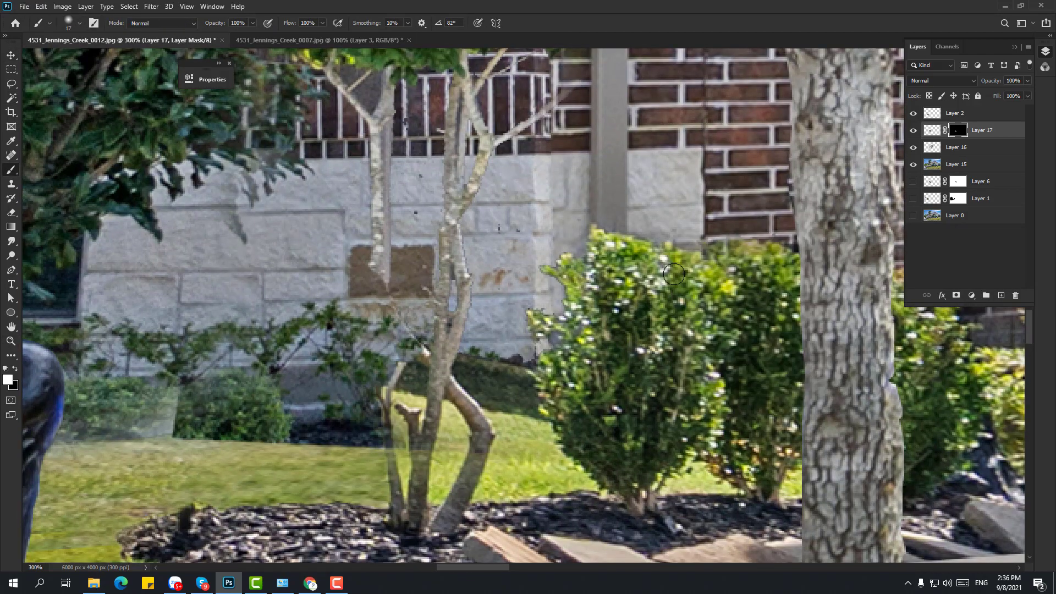
pyautogui.moveTo(514, 355)
pyautogui.mouseDown()
pyautogui.moveTo(475, 367)
pyautogui.moveTo(530, 428)
pyautogui.mouseUp()
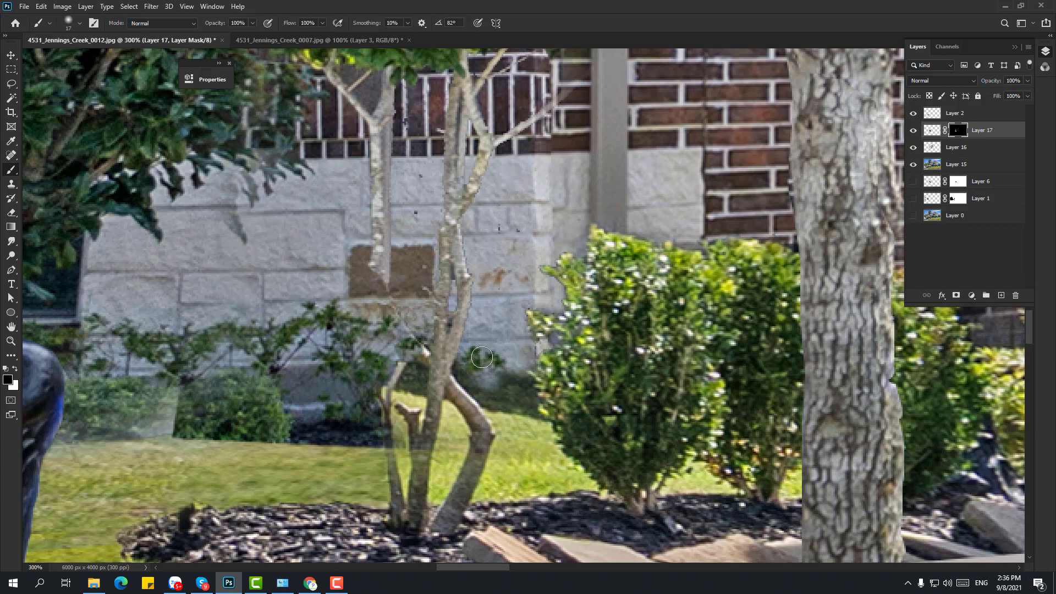
pyautogui.press('[')
pyautogui.press('[')
pyautogui.press('[')
pyautogui.press('[')
pyautogui.press('[')
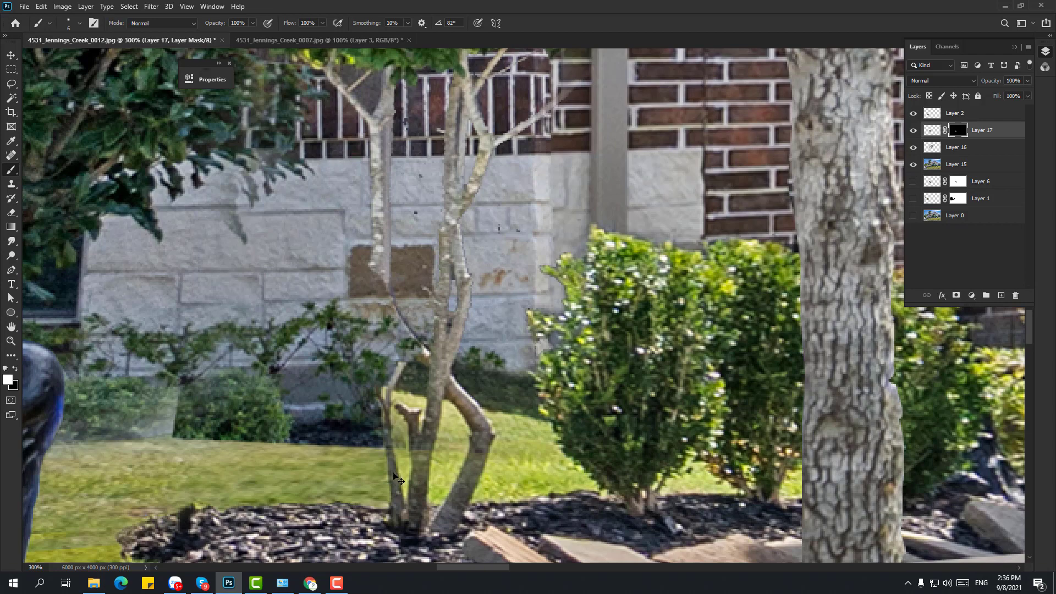
# - Compare with the mask off, then reveal the wall and shrub right of the tree with a larger brush
pyautogui.keyDown('shift'); pyautogui.click(959, 130); pyautogui.keyUp('shift')
pyautogui.keyDown('shift'); pyautogui.click(959, 130); pyautogui.keyUp('shift')
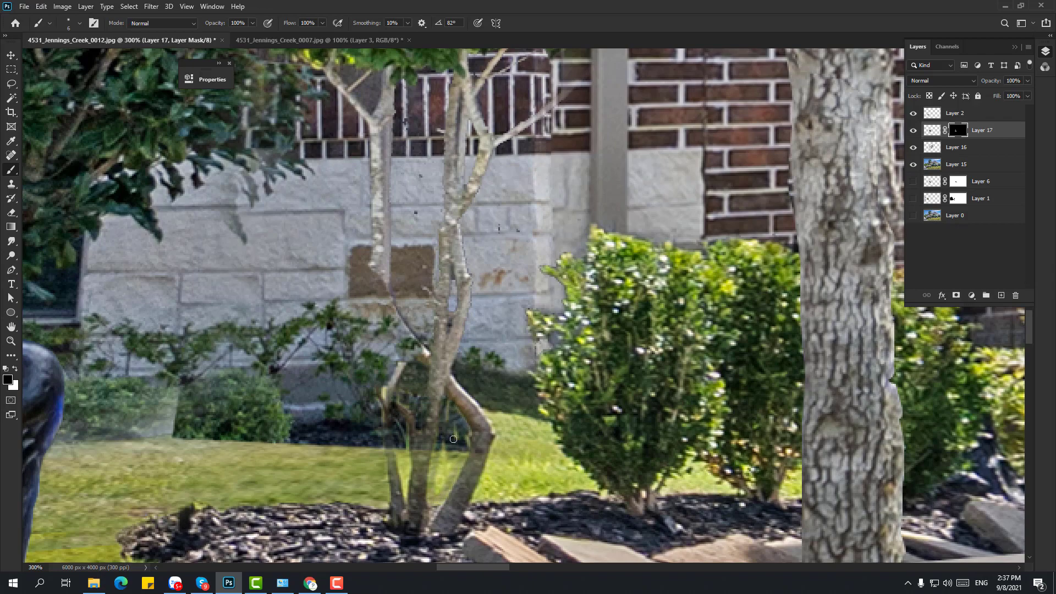
pyautogui.rightClick(497, 433)
pyautogui.click(511, 428)
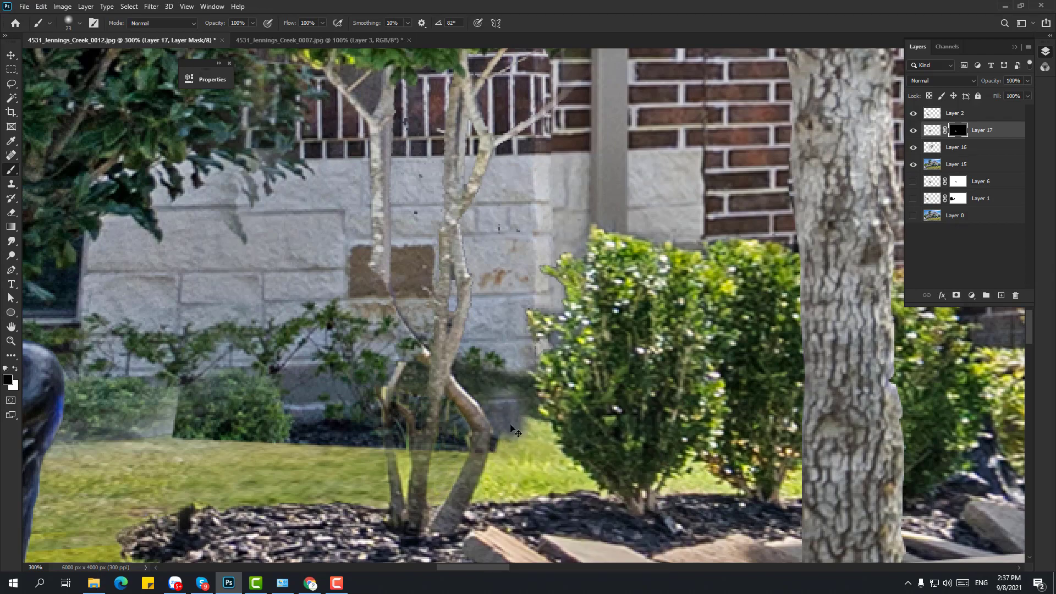
pyautogui.moveTo(479, 360); pyautogui.dragTo(546, 434)
pyautogui.press('z')
pyautogui.scroll(-10, 580, 319)
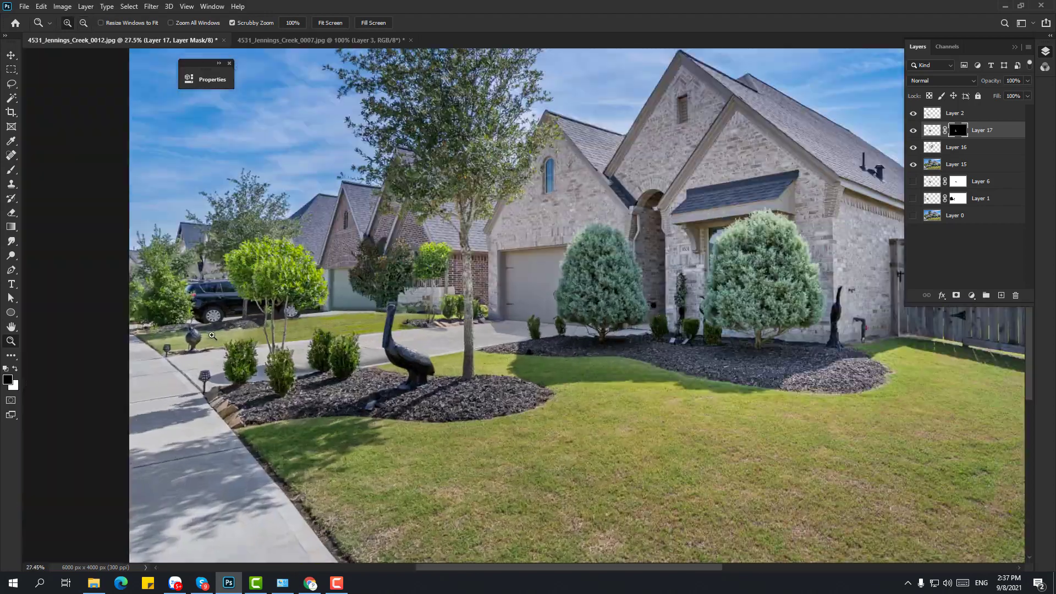
# - Hide the left edge of the mulch patch with a black brush at size 81
pyautogui.moveTo(380, 328)
pyautogui.mouseDown()
pyautogui.moveTo(545, 345)
pyautogui.moveTo(605, 333)
pyautogui.mouseUp()
pyautogui.press('b')
pyautogui.press('x')
pyautogui.rightClick(497, 295)
pyautogui.moveTo(458, 319)
pyautogui.mouseDown()
pyautogui.moveTo(497, 281)
pyautogui.moveTo(467, 327)
pyautogui.moveTo(552, 292)
pyautogui.mouseUp()
pyautogui.click(567, 319)
pyautogui.click(428, 318)
pyautogui.press('x')
pyautogui.press('z')
# - Outline the solar light in the 0007 shot, copy it to a layer, and place it in 0012's garden bed
pyautogui.hotkey('ctrl', '1')
pyautogui.hotkey('ctrl', 'Tab')
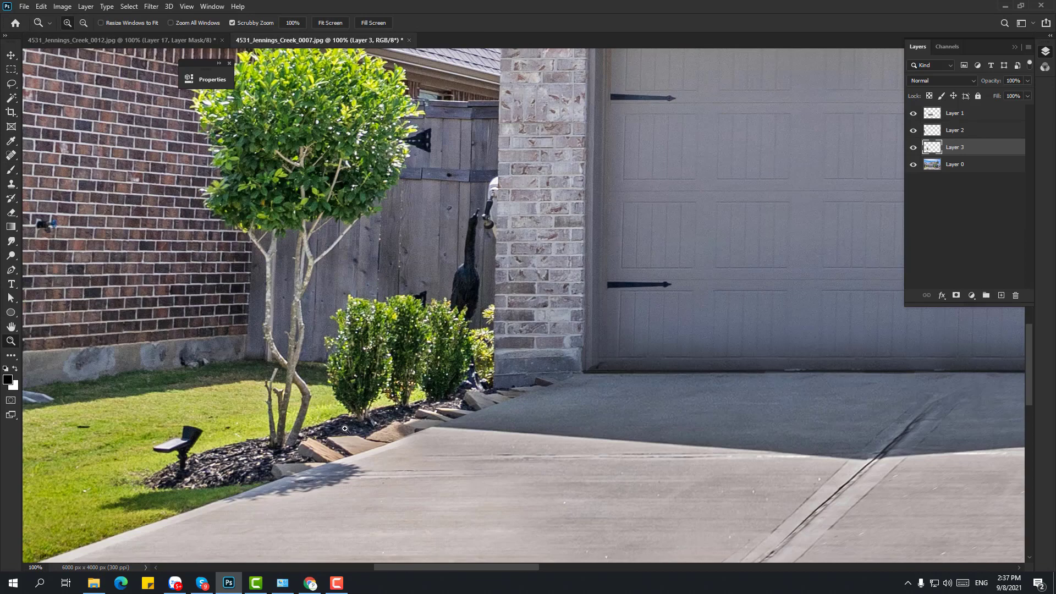
pyautogui.scroll(2, 69, 482)
pyautogui.press('p')
pyautogui.click(410, 310)
pyautogui.click(405, 348)
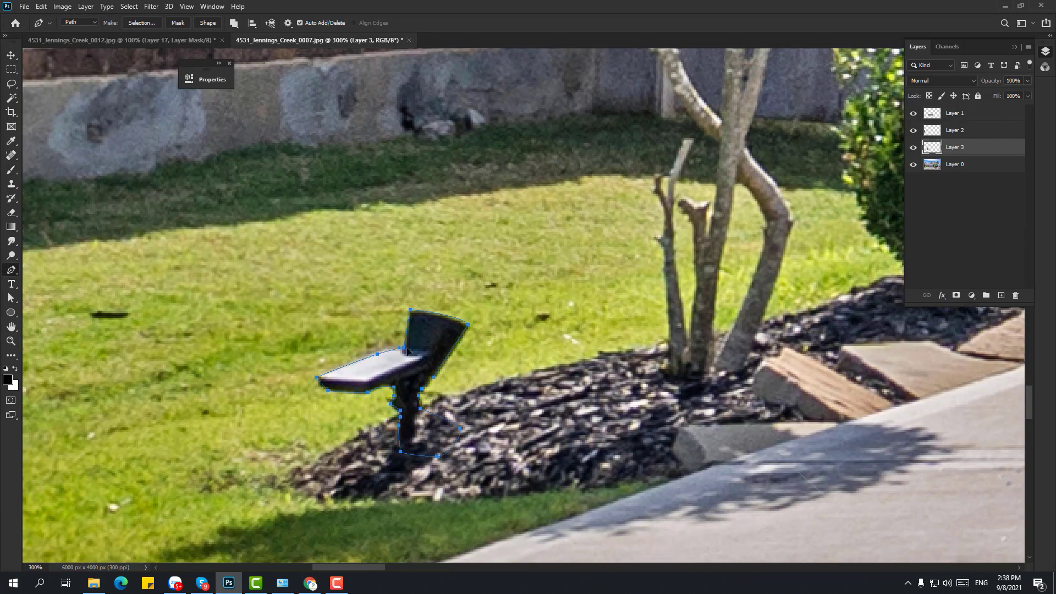
pyautogui.hotkey('ctrl', 'j')
pyautogui.press('v')
pyautogui.moveTo(419, 363); pyautogui.dragTo(545, 289)
pyautogui.keyDown('alt'); pyautogui.click(641, 278); pyautogui.keyUp('alt')
pyautogui.keyDown('alt'); pyautogui.click(641, 278); pyautogui.keyUp('alt')
pyautogui.keyDown('alt'); pyautogui.click(641, 278); pyautogui.keyUp('alt')
# - Merge all visible layers into a single new layer
pyautogui.moveTo(883, 359); pyautogui.dragTo(547, 344)
pyautogui.hotkey('ctrl', 'shift', 'e')
pyautogui.keyDown('alt'); pyautogui.click(547, 344); pyautogui.keyUp('alt')
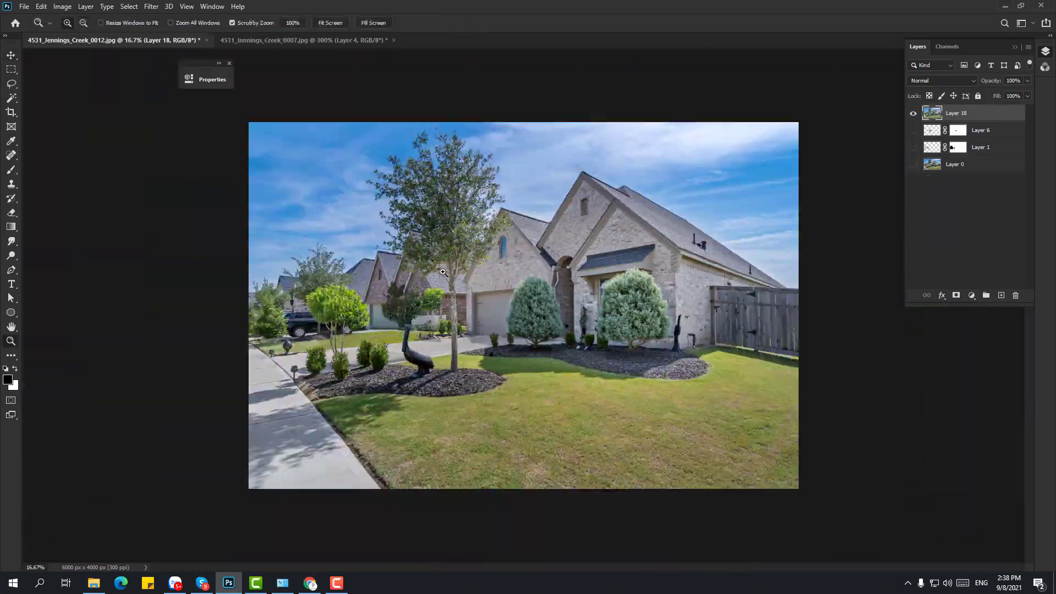
# - Save the edited photo as a JPEG, overwriting the existing file and accepting the quality settings
pyautogui.keyDown('ctrl'); pyautogui.click(447, 292); pyautogui.keyUp('ctrl')
pyautogui.hotkey('ctrl', 'shift', 's')
pyautogui.click(343, 449)
pyautogui.click(165, 384)
pyautogui.doubleClick(351, 92)
pyautogui.click(555, 291)
pyautogui.click(242, 164)
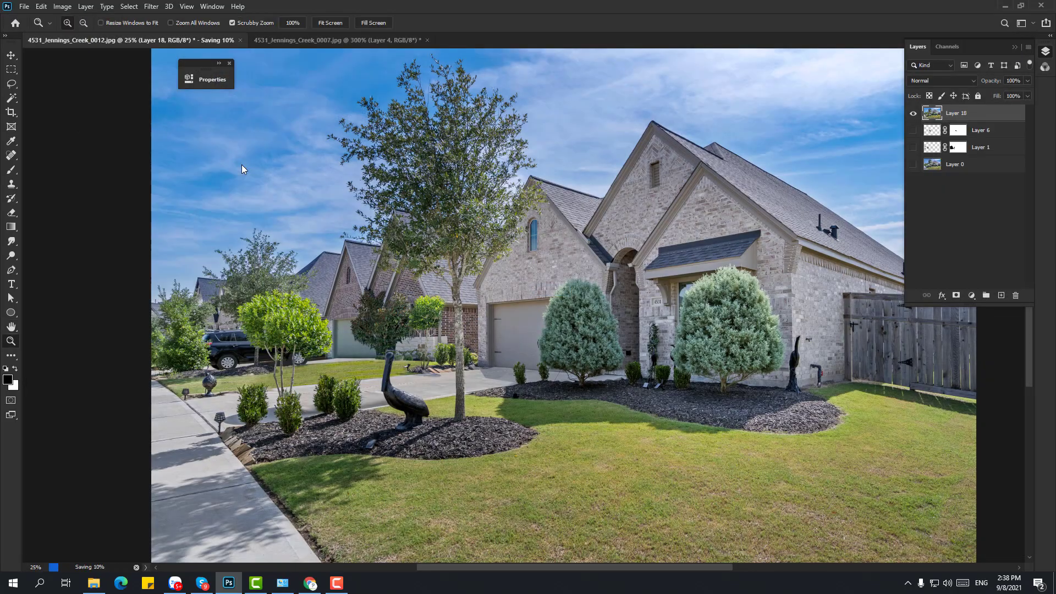
# - Fit the photo to the window and toggle the patch layers to compare with the original car photo
pyautogui.press('v')
pyautogui.hotkey('ctrl', '0')
pyautogui.click(914, 164)
pyautogui.click(914, 113)
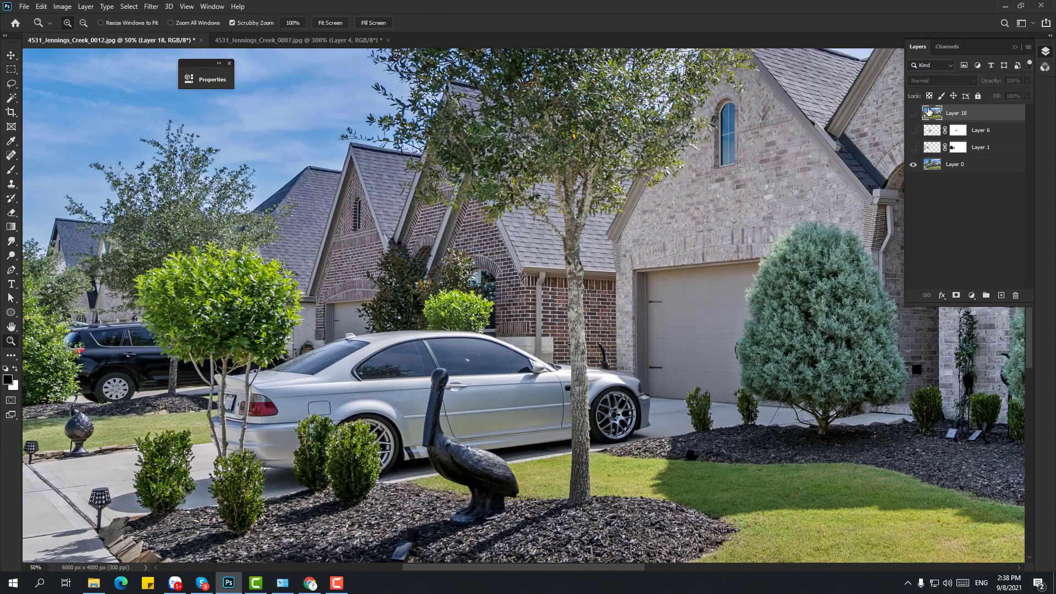
pyautogui.click(913, 113)
pyautogui.click(914, 112)
pyautogui.click(914, 112)
pyautogui.click(914, 113)
# - Merge the tree and masked patch layers and stretch the tree patch wider to the left
pyautogui.press('v')
pyautogui.click(914, 131)
pyautogui.click(914, 131)
pyautogui.click(914, 113)
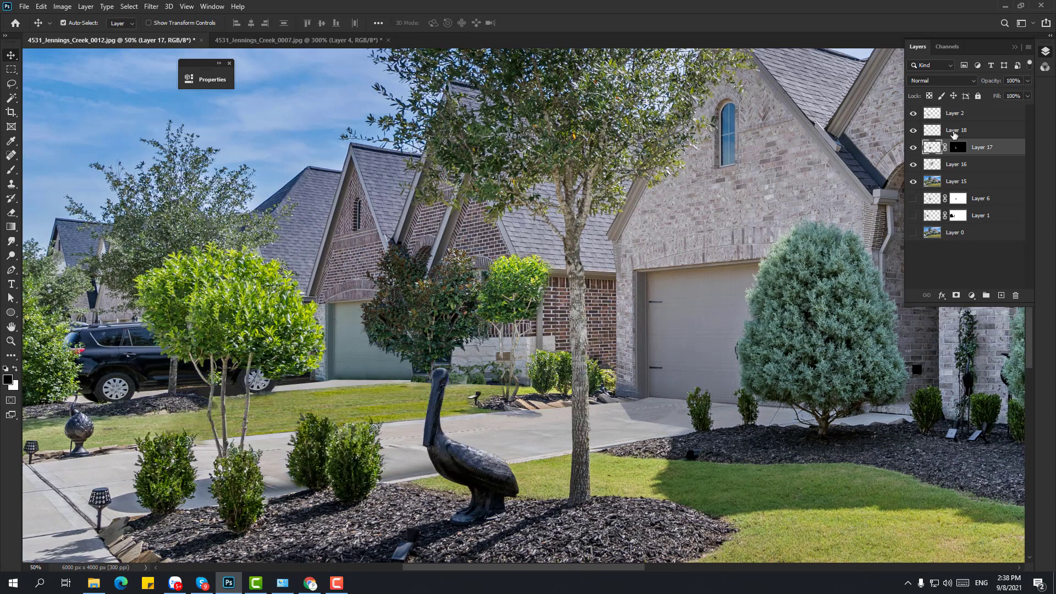
pyautogui.keyDown('ctrl'); pyautogui.click(957, 130); pyautogui.keyUp('ctrl')
pyautogui.hotkey('ctrl', 'e')
pyautogui.press('t')
pyautogui.hotkey('ctrl', 't')
pyautogui.moveTo(440, 250); pyautogui.dragTo(391, 234)
pyautogui.press('Return')
# - Group all patch layers and hide the group to compare with the original
pyautogui.hotkey('alt', ']')
pyautogui.keyDown('shift'); pyautogui.click(967, 165); pyautogui.keyUp('shift')
pyautogui.hotkey('ctrl', 'g')
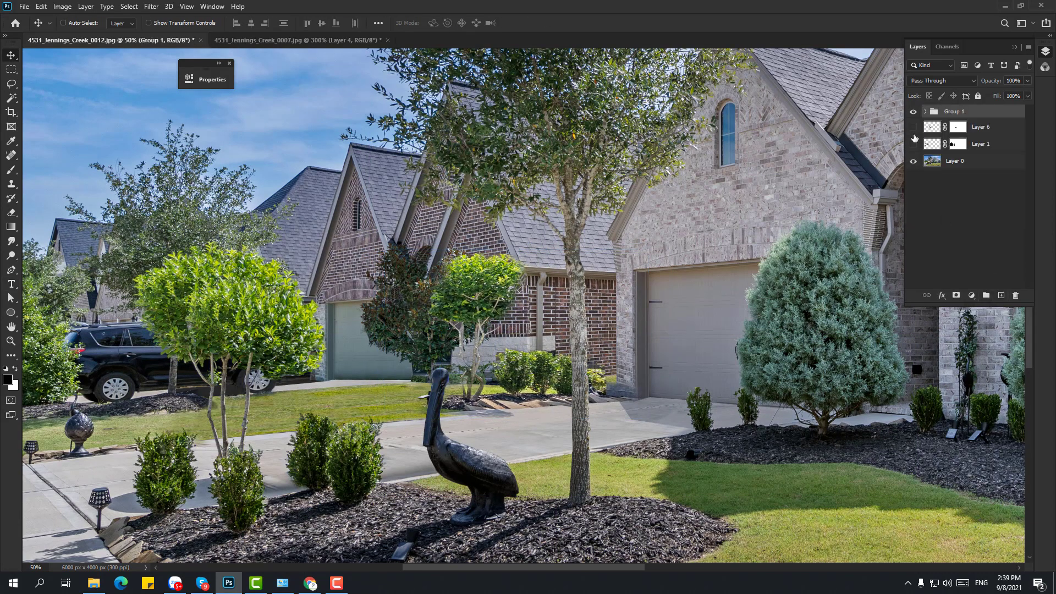
pyautogui.click(912, 111)
pyautogui.scroll(-2, 740, 224)
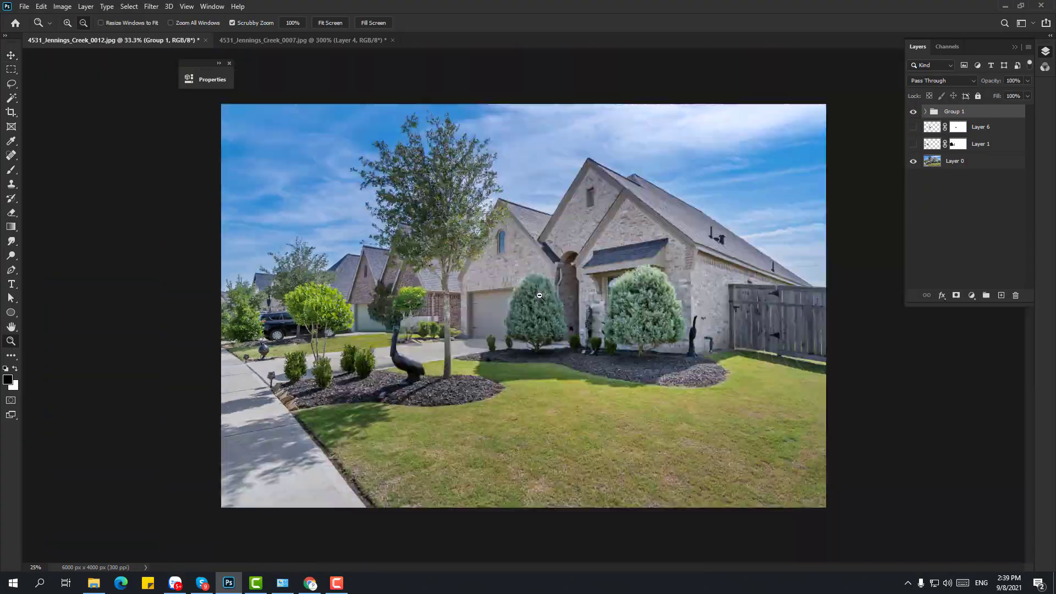
pyautogui.hotkey('ctrl', 'shift', 's')
pyautogui.click(338, 446)
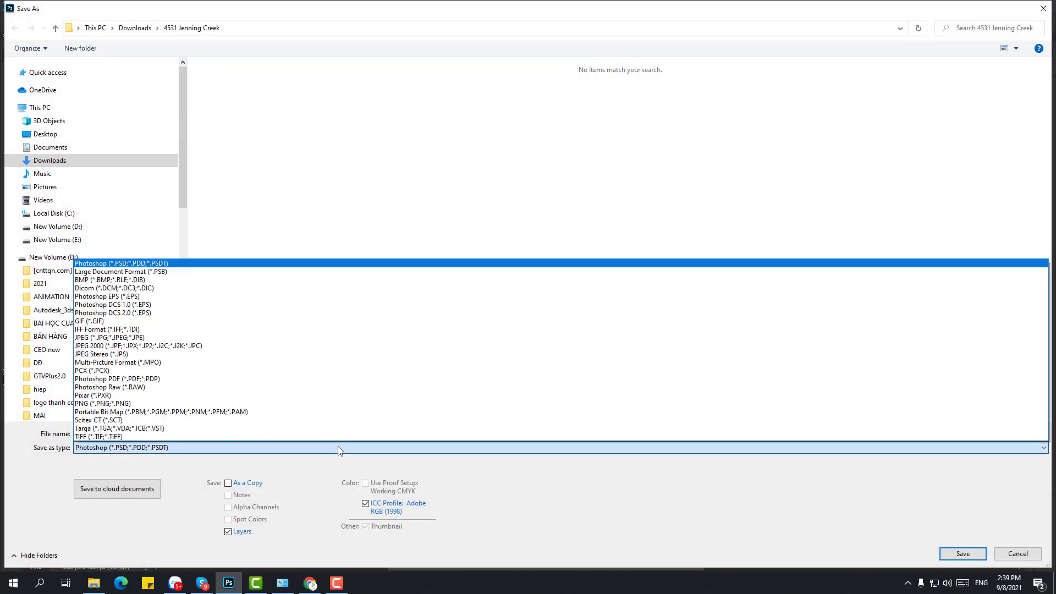
pyautogui.click(297, 337)
pyautogui.click(134, 28)
pyautogui.click(174, 436)
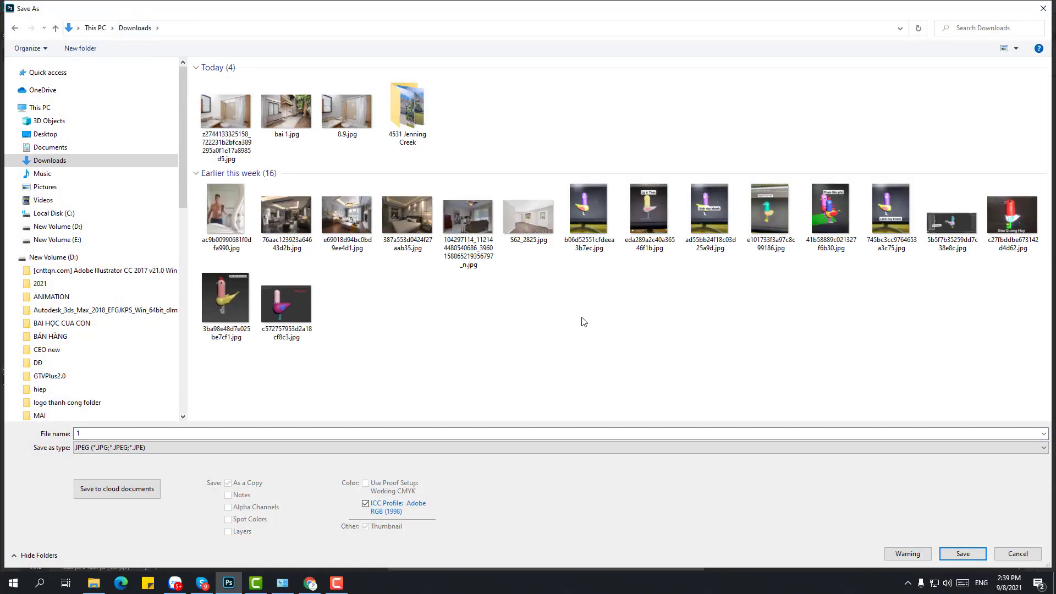
pyautogui.press('Return')
pyautogui.press('Return')
pyautogui.click(913, 112)
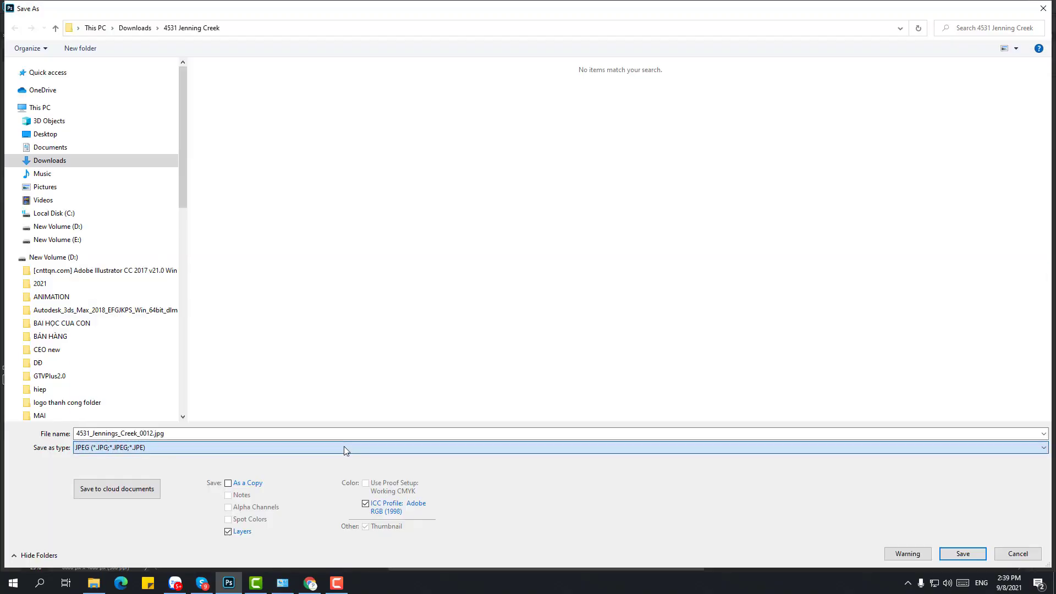